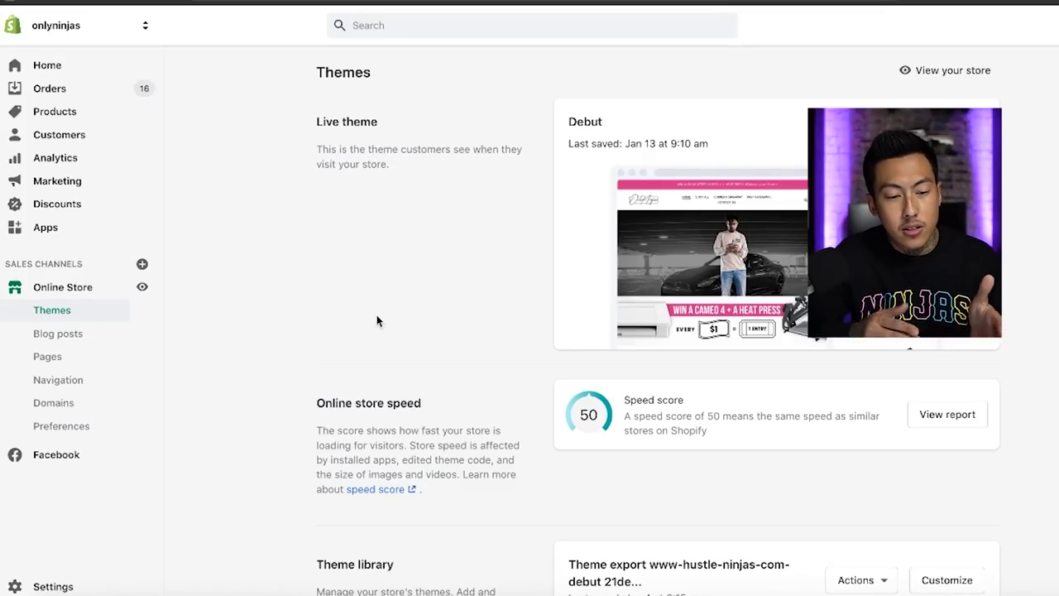
# Open the online store's Preferences settings.
pyautogui.click(82, 427)
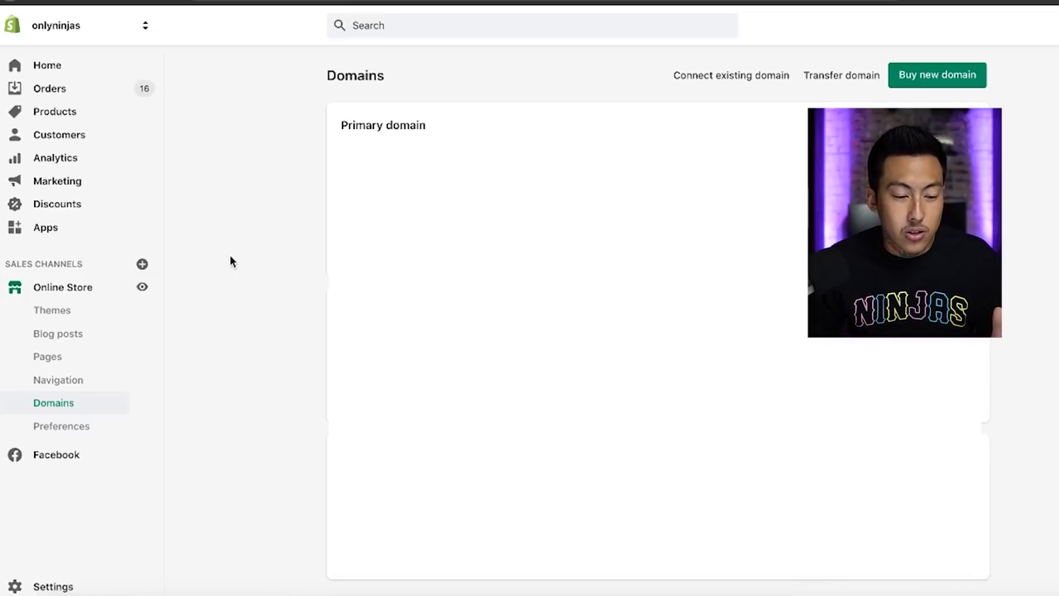
# Go back to Themes and open Explore free themes from the theme library.
pyautogui.click(117, 312)
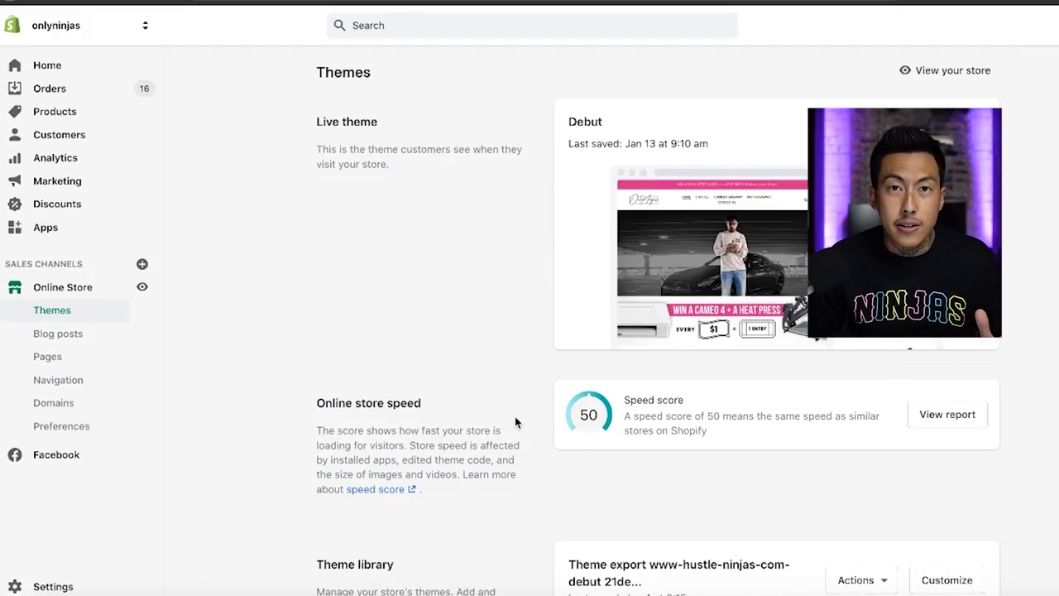
pyautogui.scroll(-3, 515, 418)
pyautogui.scroll(-1, 515, 418)
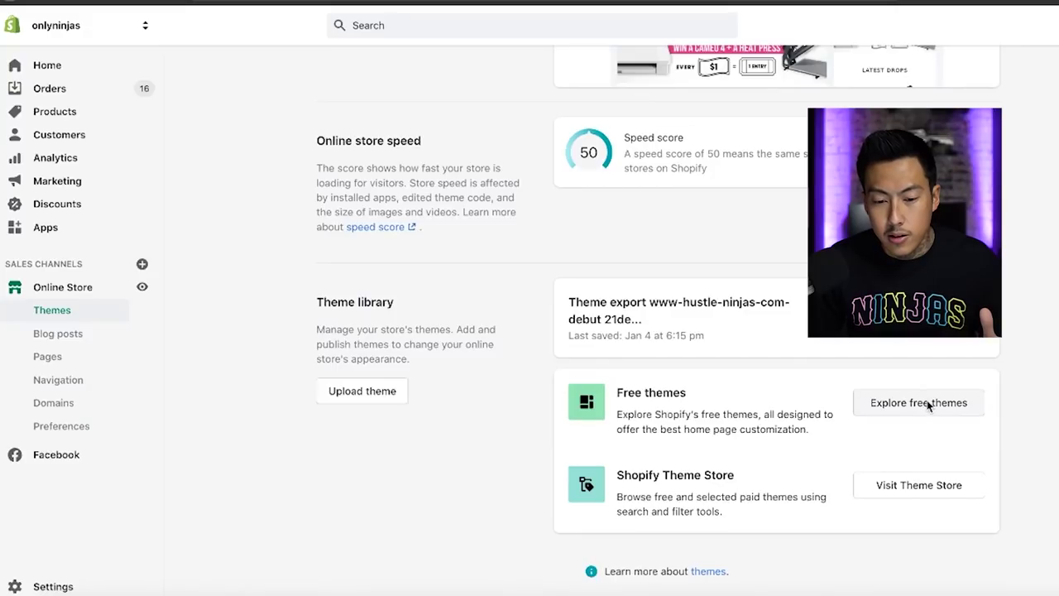
pyautogui.click(927, 402)
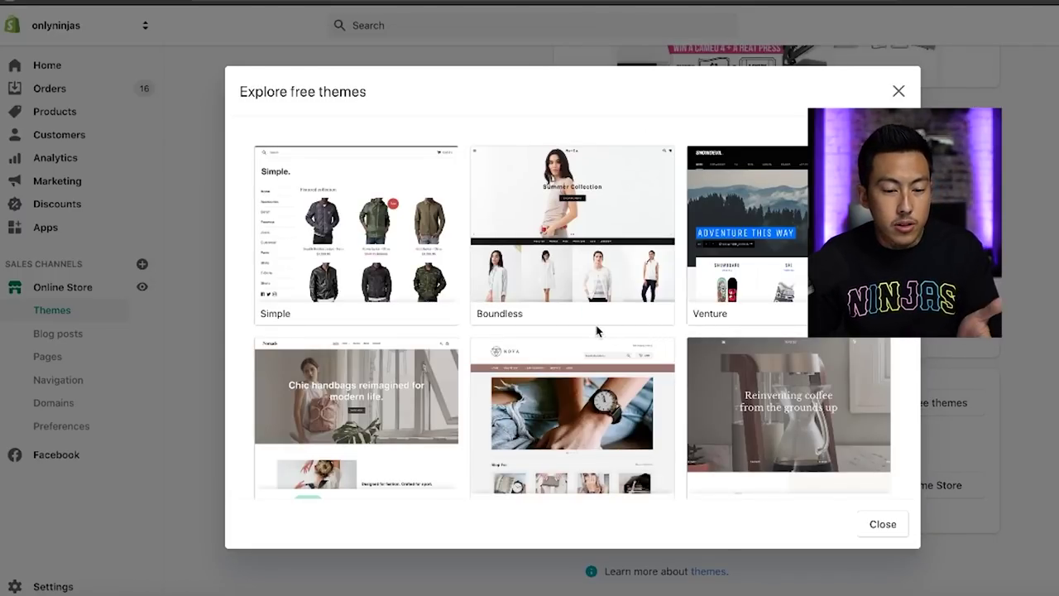
# Choose Debut, preview its Light style, keep Default instead, and add it to the library.
pyautogui.scroll(-3, 603, 330)
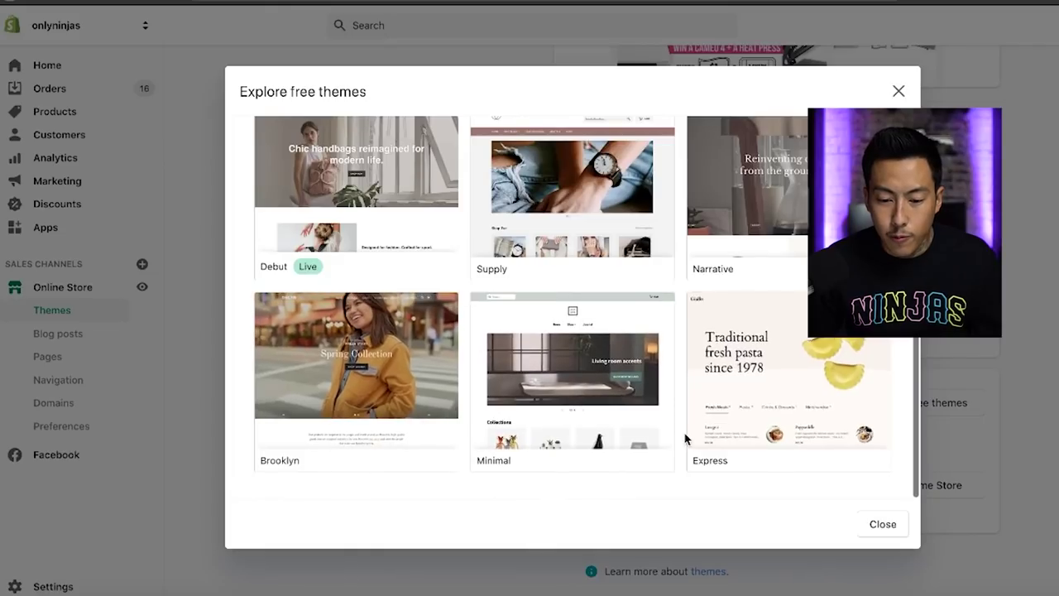
pyautogui.scroll(3, 577, 399)
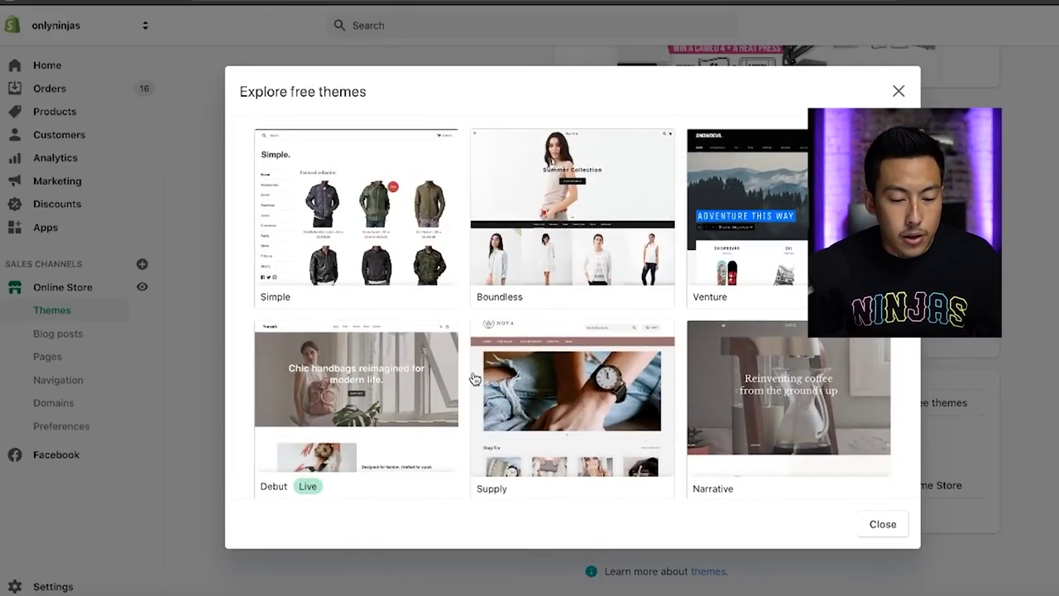
pyautogui.scroll(-1, 472, 374)
pyautogui.click(349, 362)
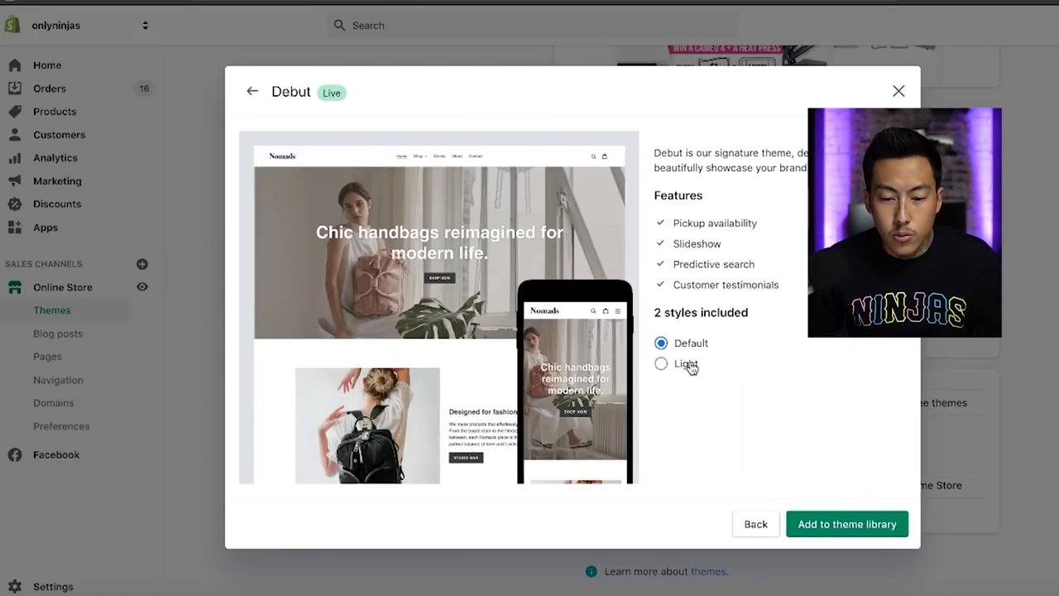
pyautogui.click(690, 367)
pyautogui.click(691, 343)
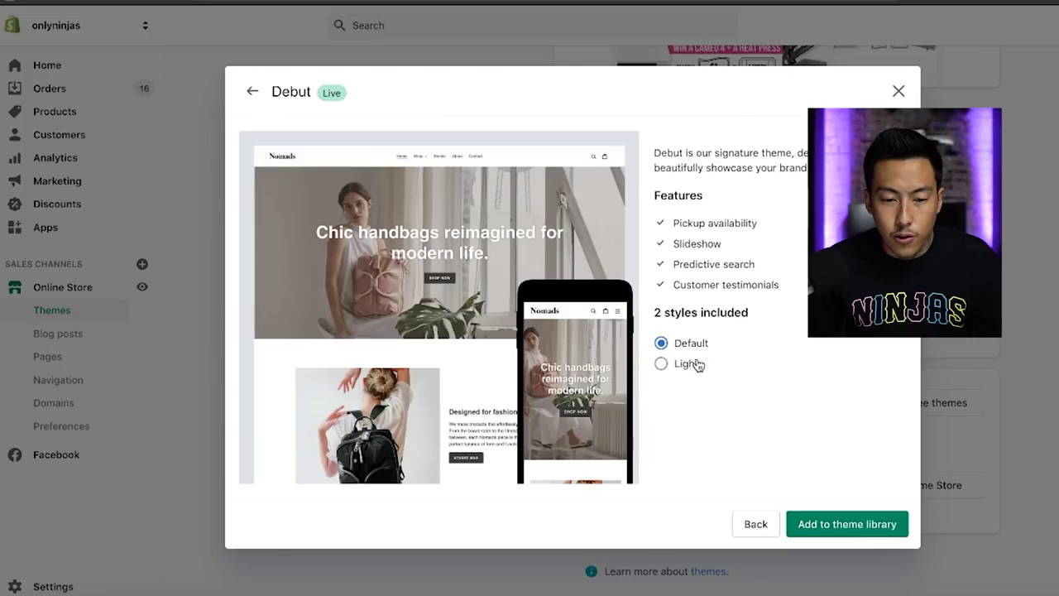
pyautogui.click(829, 524)
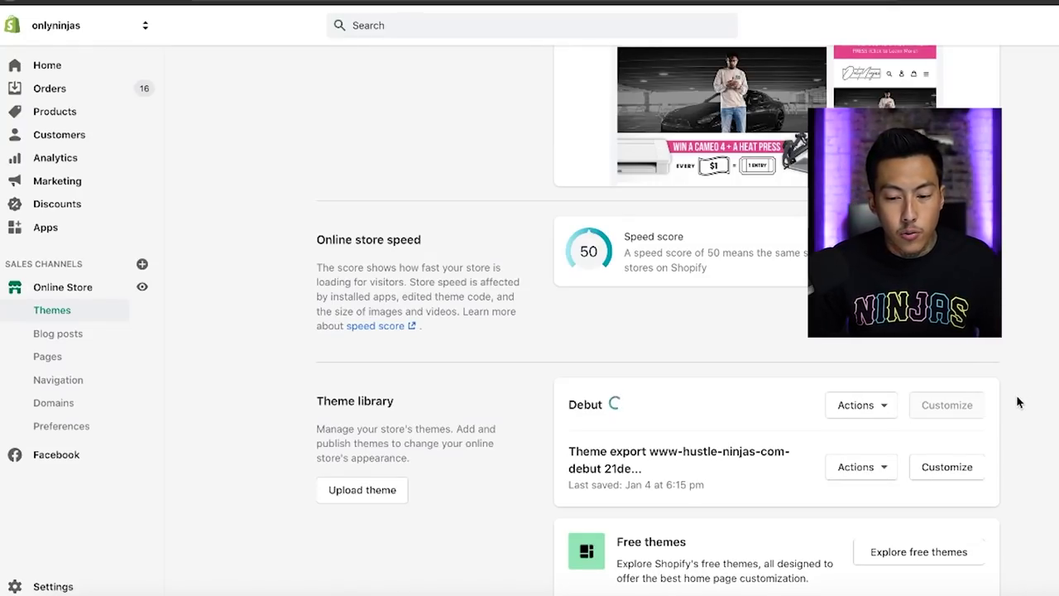
# Open the new Debut theme's Actions menu, then dismiss it.
pyautogui.click(857, 409)
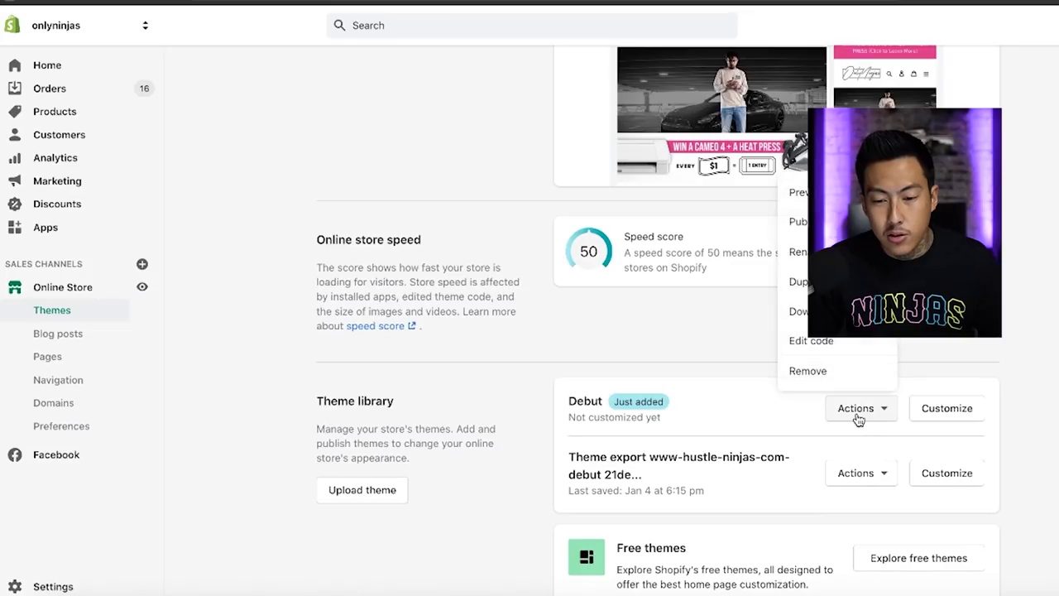
pyautogui.click(1034, 325)
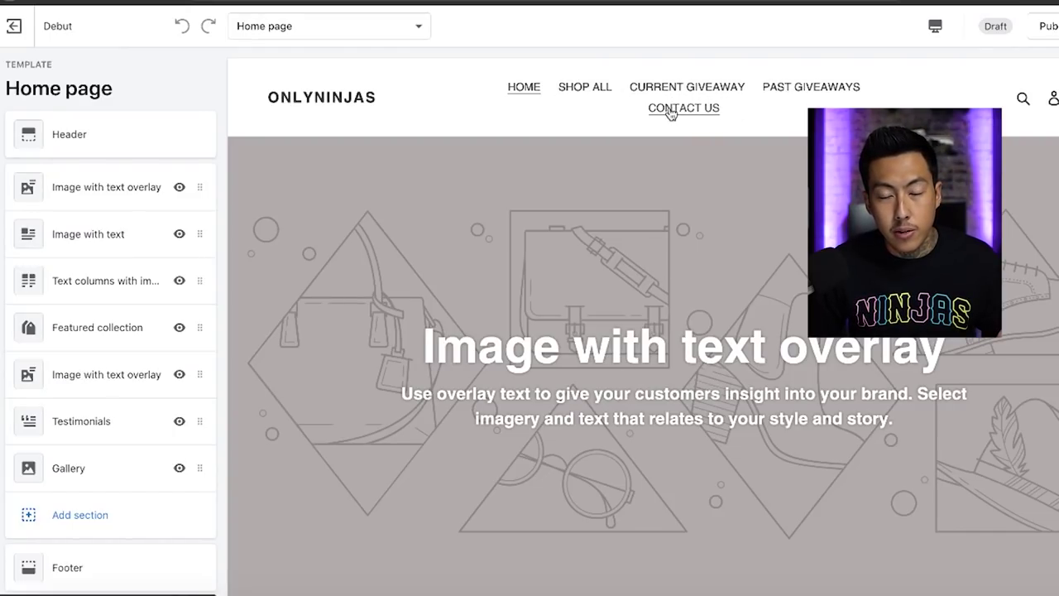
# Set the Hustle Ninjas logo as the header image.
pyautogui.click(87, 136)
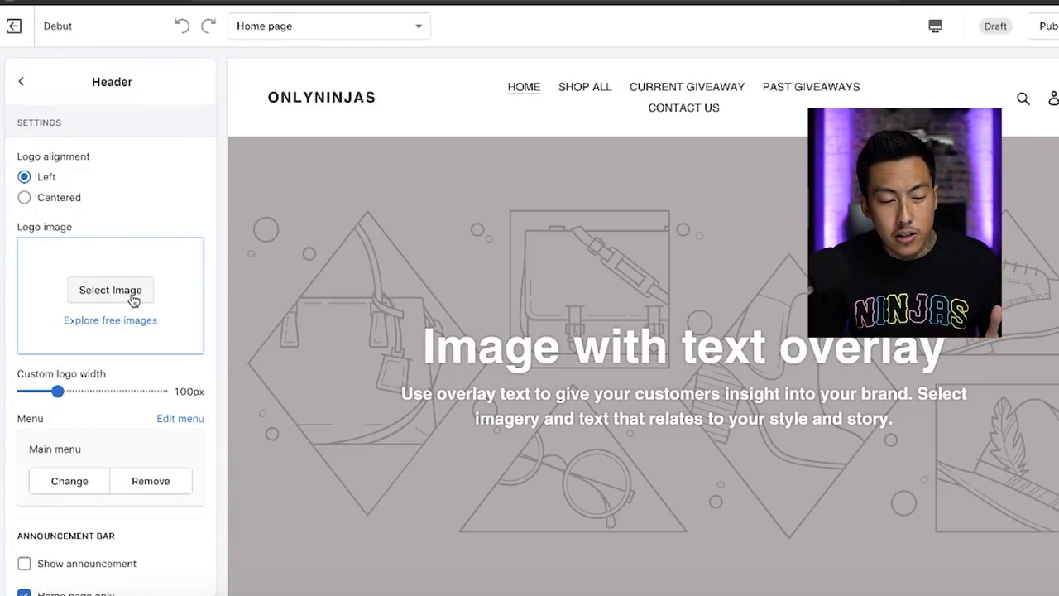
pyautogui.click(110, 289)
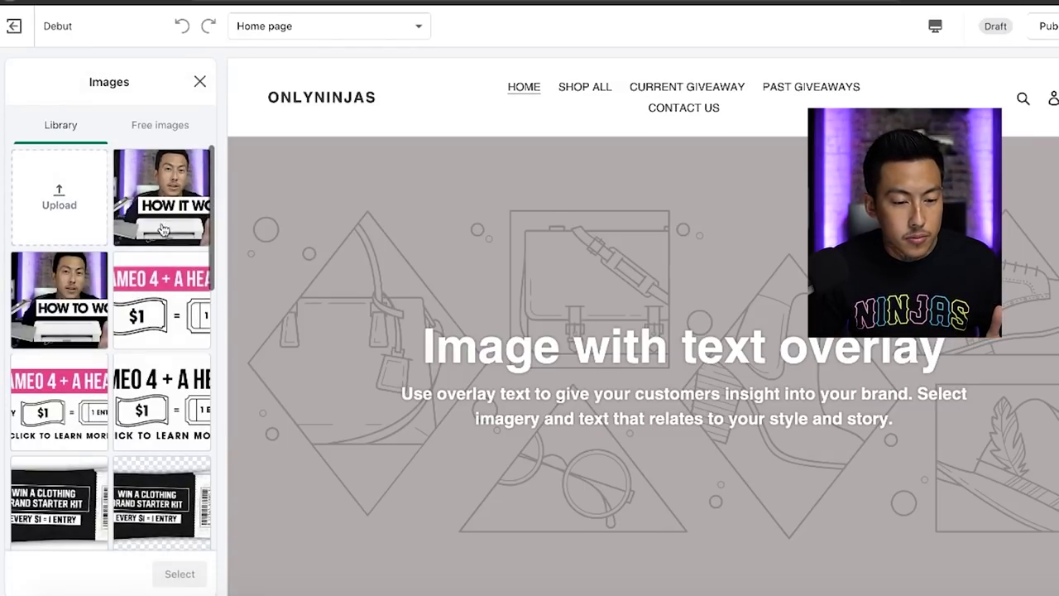
pyautogui.scroll(-1, 145, 305)
pyautogui.scroll(-10, 145, 304)
pyautogui.scroll(10, 154, 300)
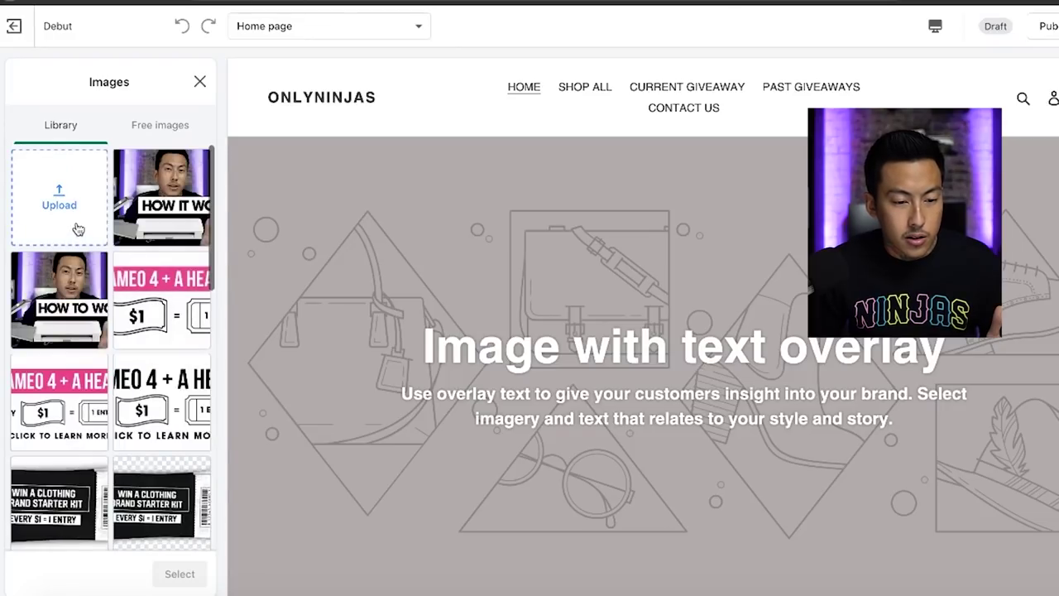
pyautogui.scroll(-10, 76, 413)
pyautogui.click(76, 476)
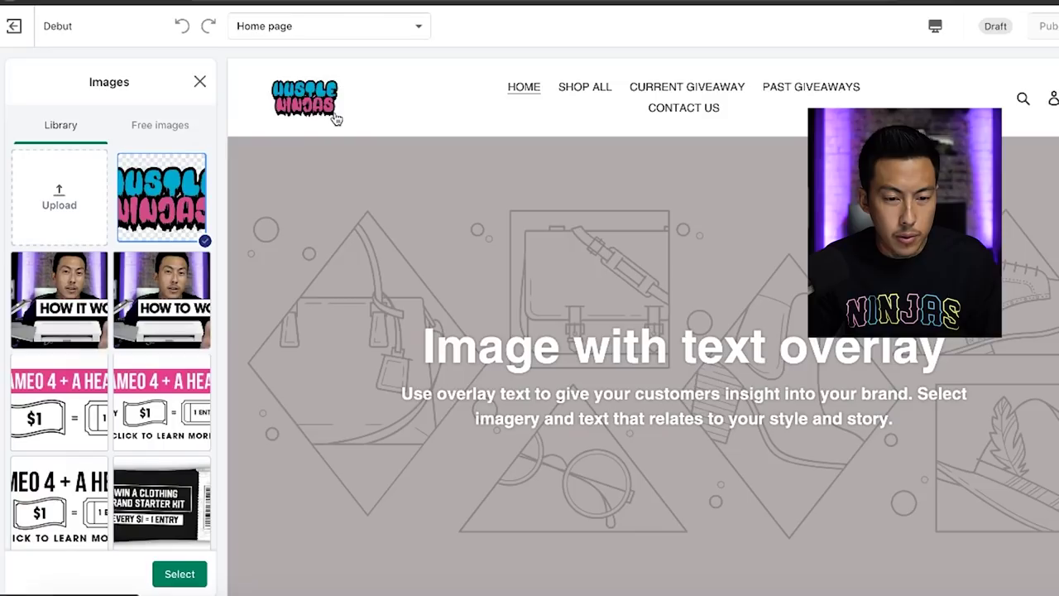
pyautogui.click(180, 574)
# Adjust the custom logo width, trying 155px before settling on 125px.
pyautogui.moveTo(60, 420); pyautogui.dragTo(76, 420)
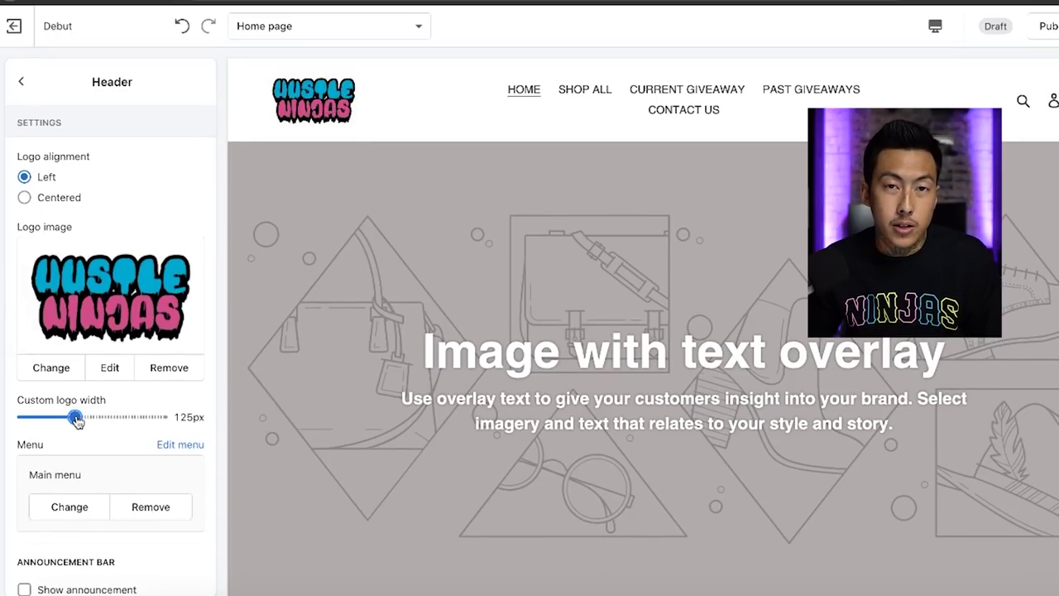
pyautogui.moveTo(75, 421); pyautogui.dragTo(92, 421)
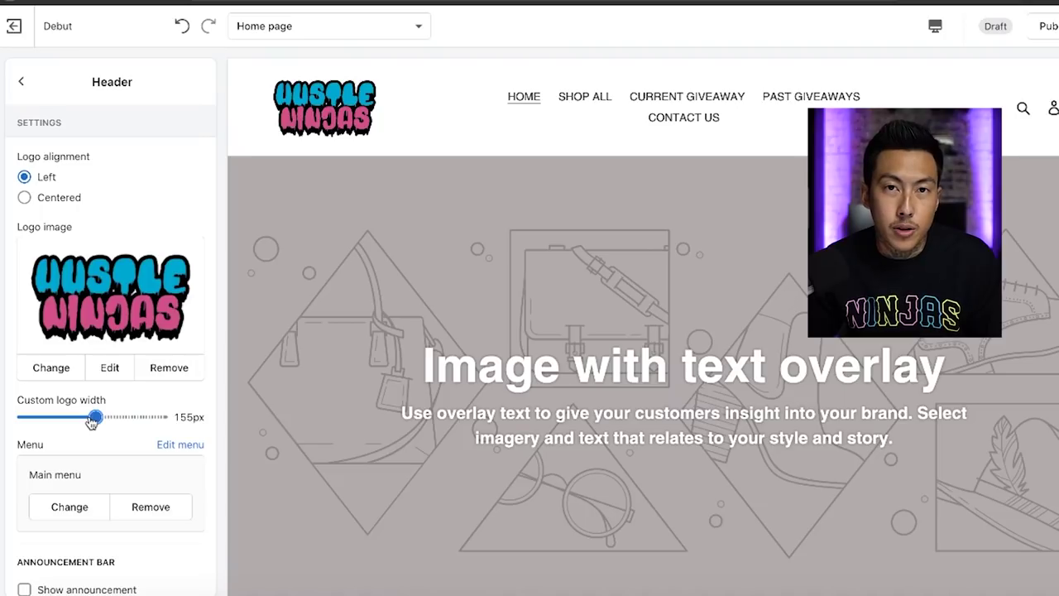
pyautogui.moveTo(91, 422); pyautogui.dragTo(72, 422)
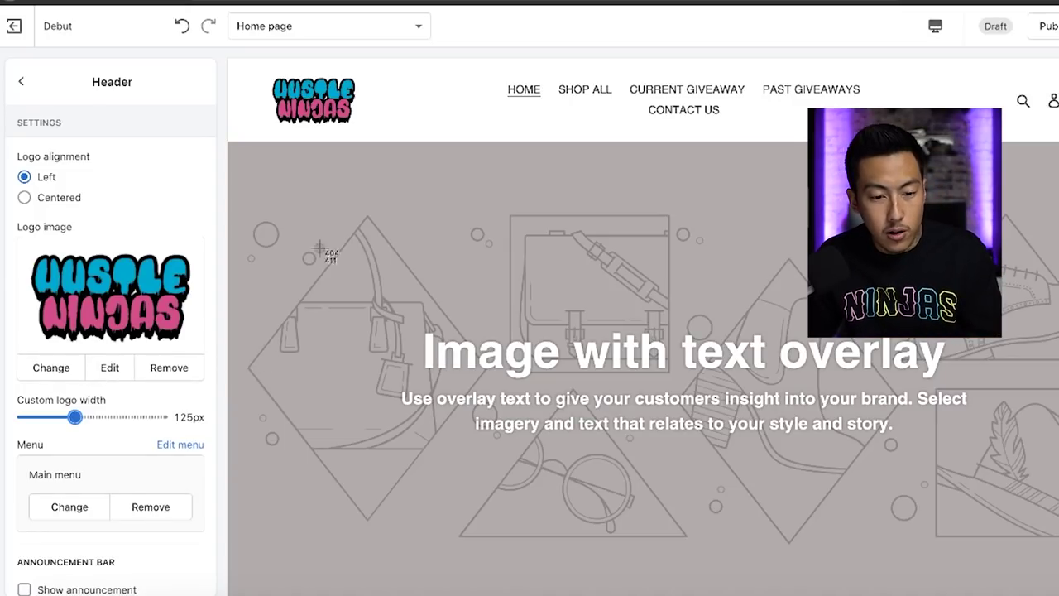
# Take a region screenshot of the header area.
pyautogui.press('super+shift+4')
pyautogui.moveTo(379, 146); pyautogui.dragTo(223, 51)
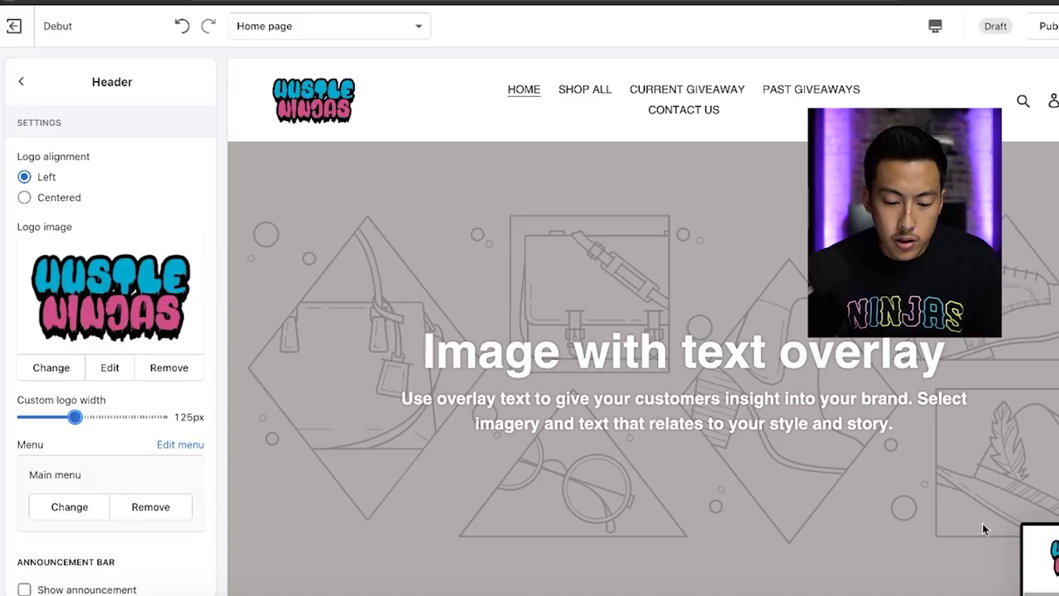
pyautogui.moveTo(983, 529); pyautogui.dragTo(224, 595)
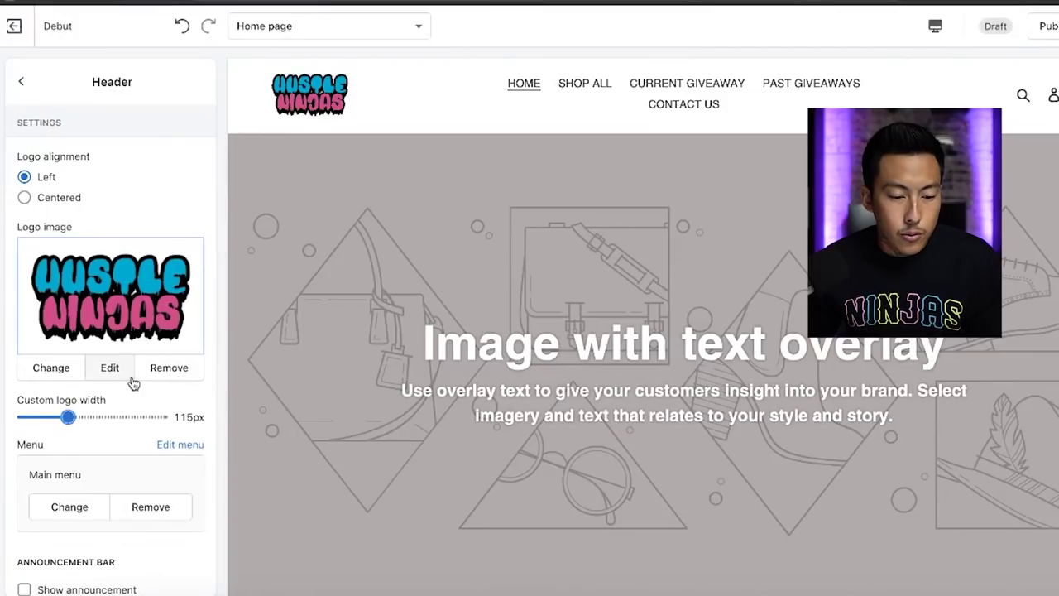
# Centre the header logo, widen it to 170px, and open the store admin in a new tab.
pyautogui.scroll(-1, 107, 343)
pyautogui.scroll(1, 104, 359)
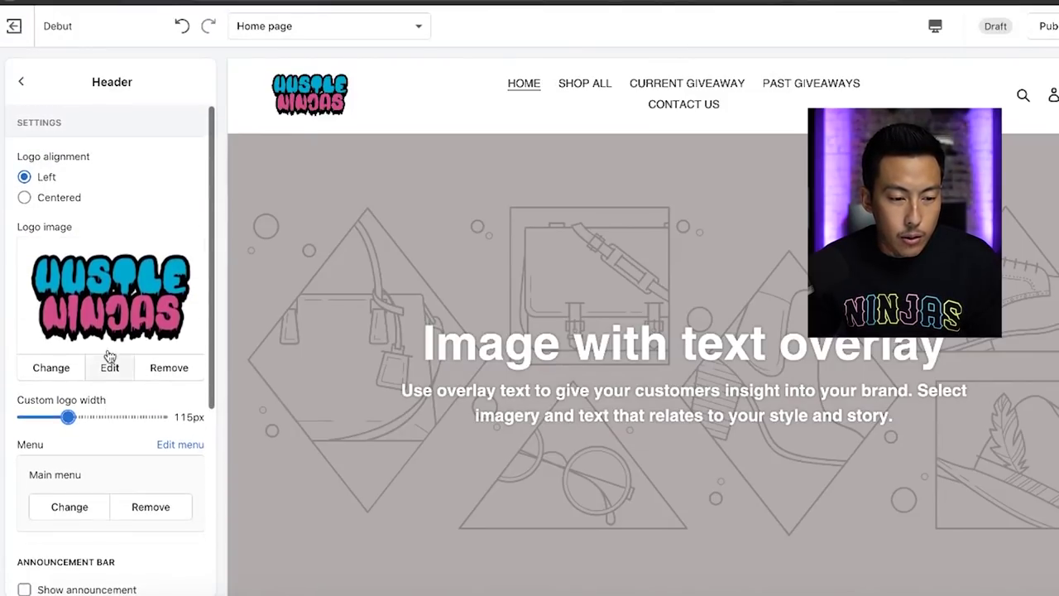
pyautogui.click(73, 207)
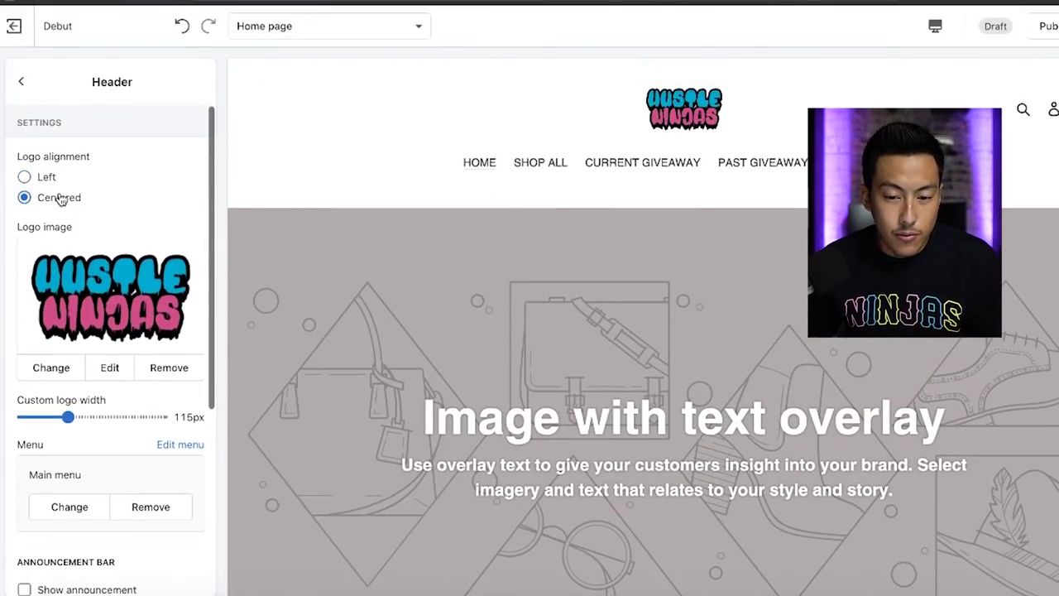
pyautogui.click(92, 418)
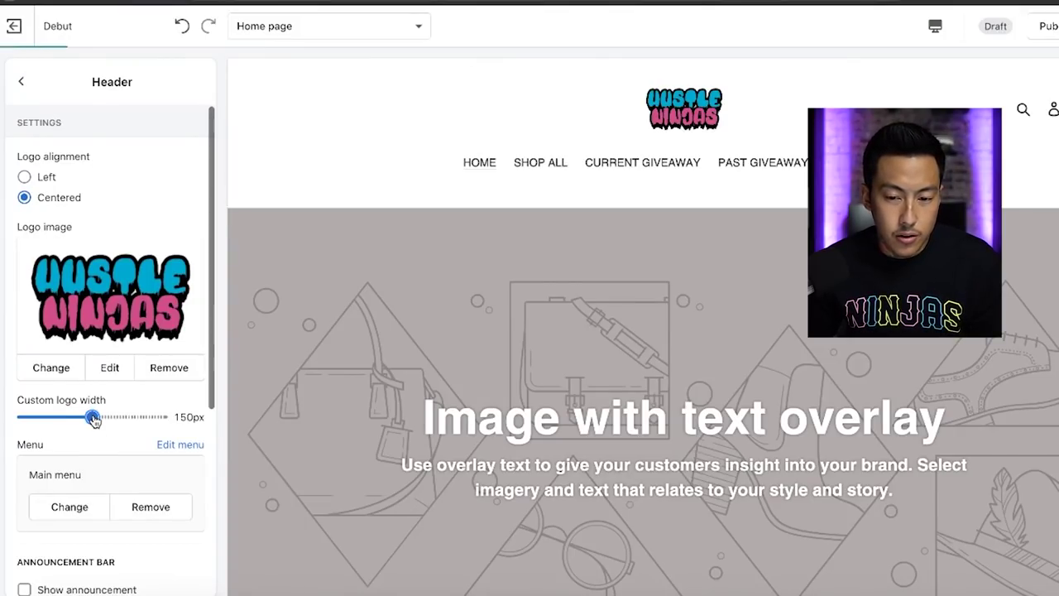
pyautogui.moveTo(93, 419); pyautogui.dragTo(105, 417)
pyautogui.scroll(-2, 191, 356)
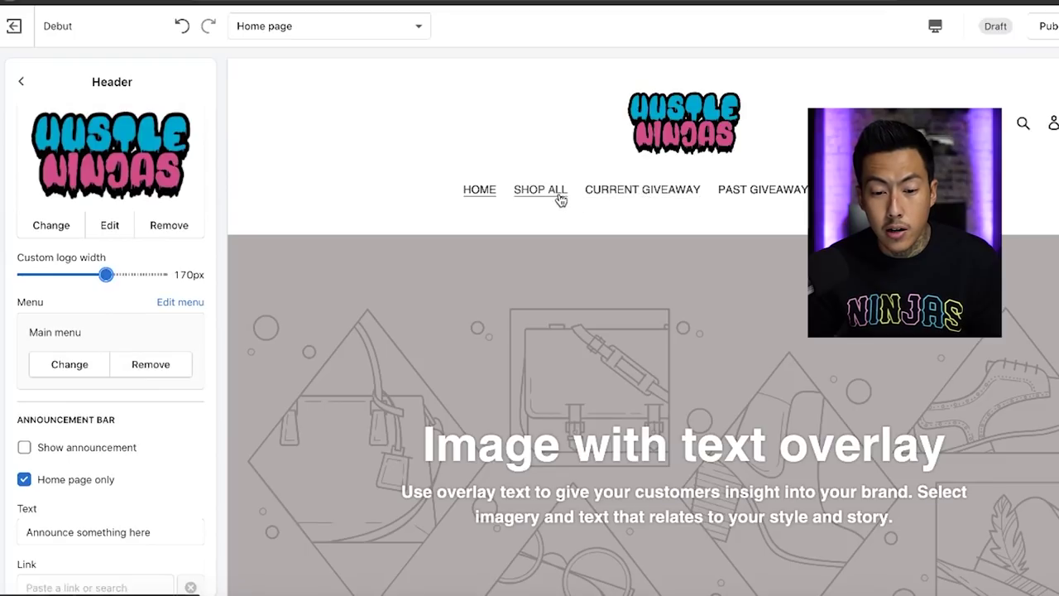
pyautogui.rightClick(21, 24)
pyautogui.click(55, 30)
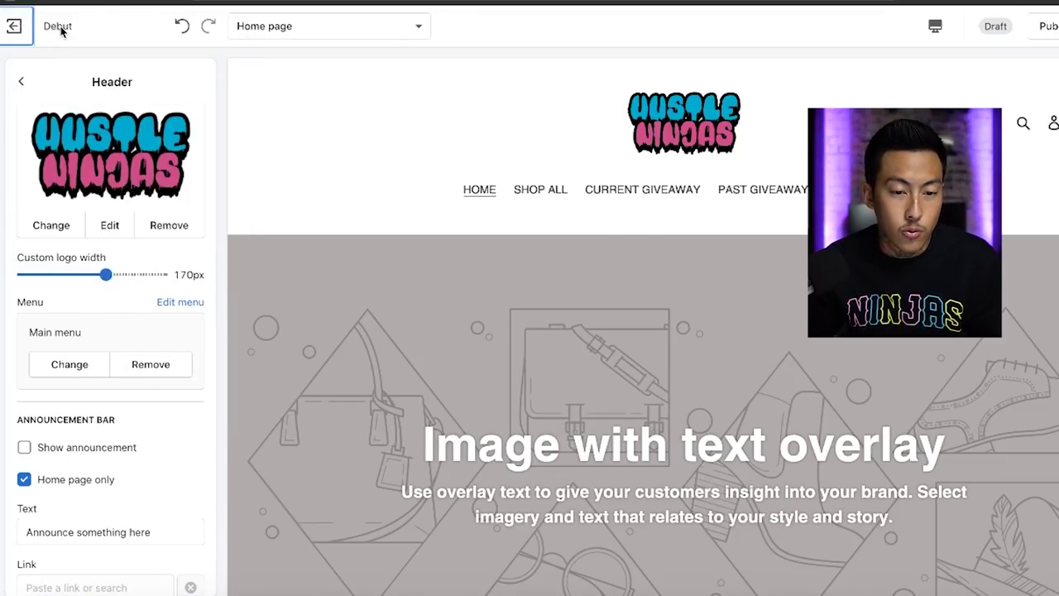
# Switch to the new admin tab and open the Main menu under Navigation.
pyautogui.hotkey('ctrl', 'Tab')
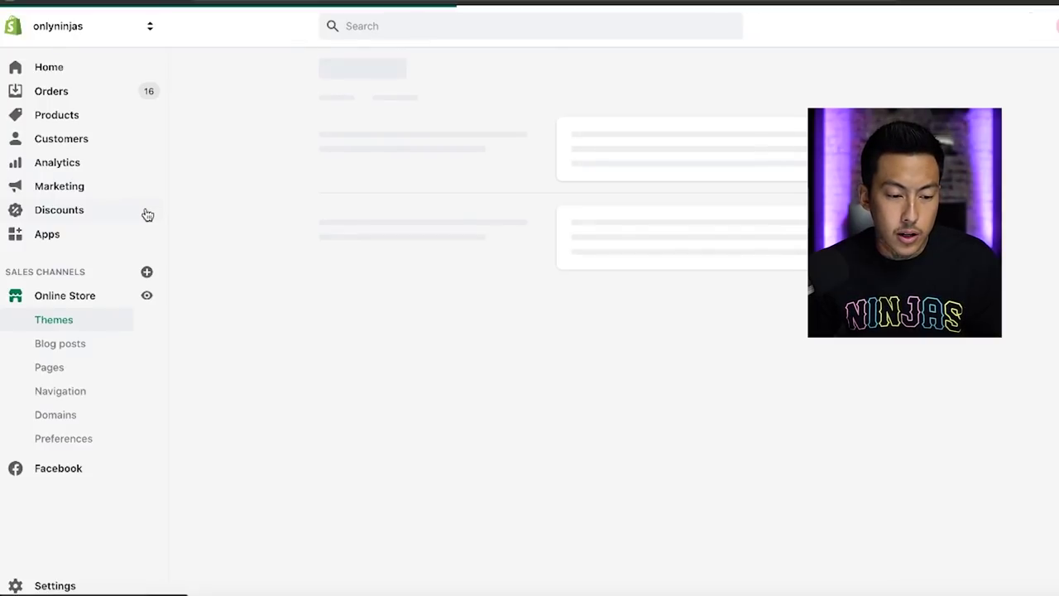
pyautogui.click(79, 369)
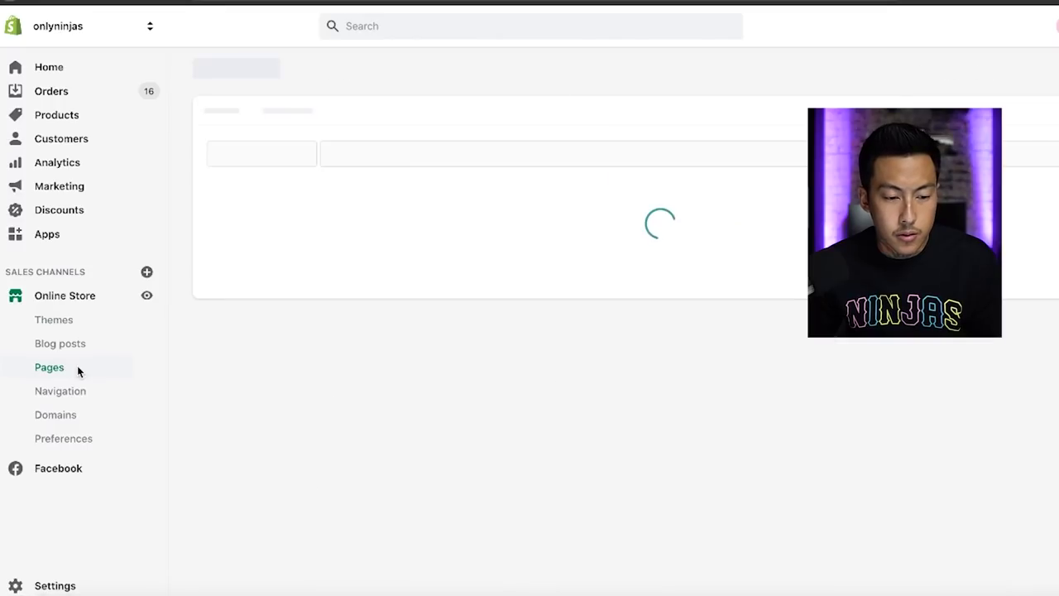
pyautogui.click(71, 397)
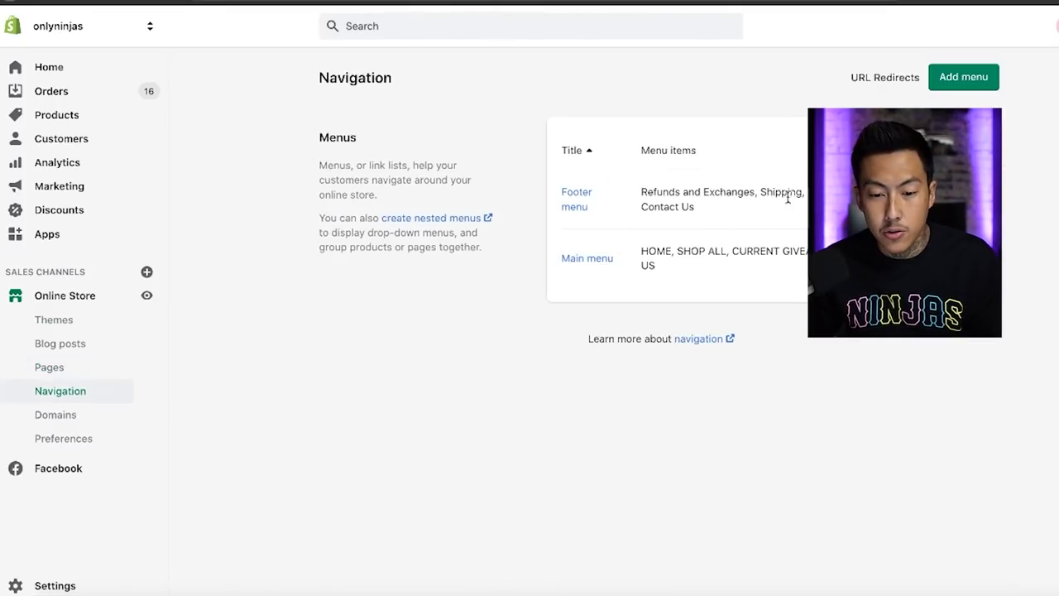
pyautogui.click(595, 260)
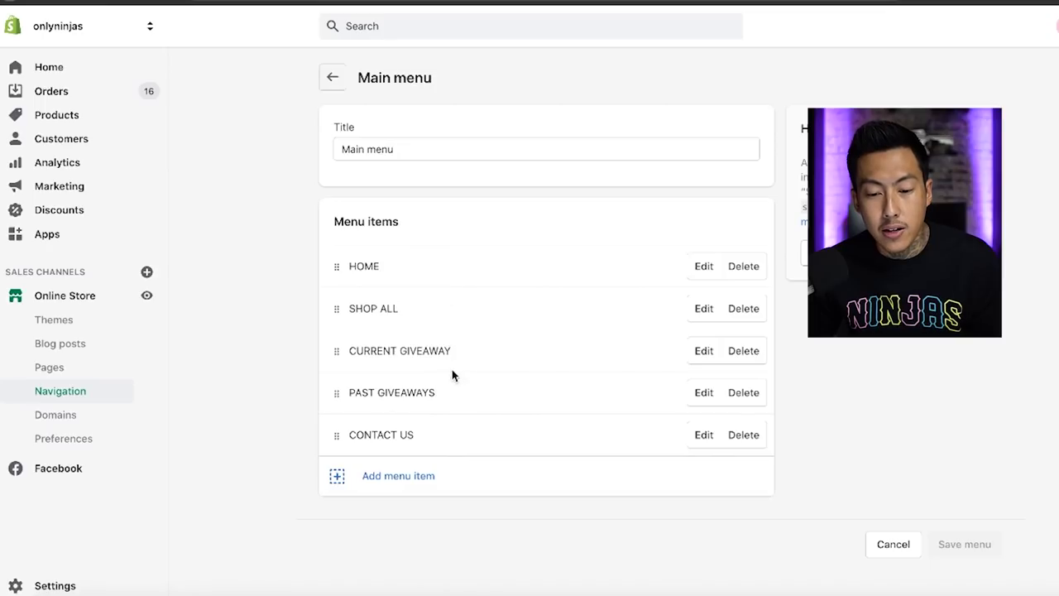
# Inspect the SHOP ALL and CURRENT GIVEAWAY menu items, closing each without changes.
pyautogui.click(714, 318)
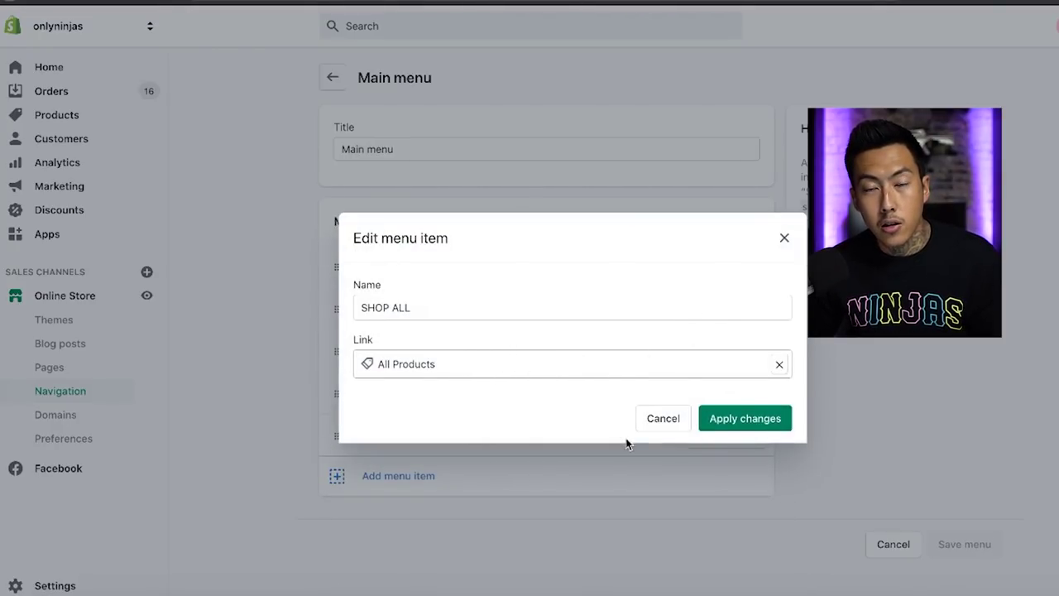
pyautogui.click(664, 419)
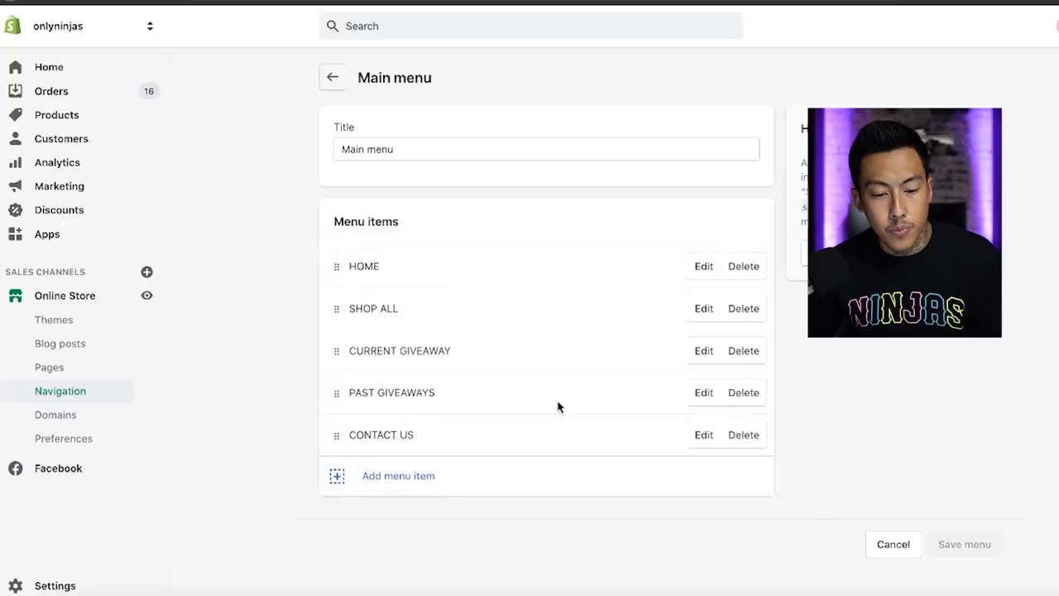
pyautogui.click(704, 352)
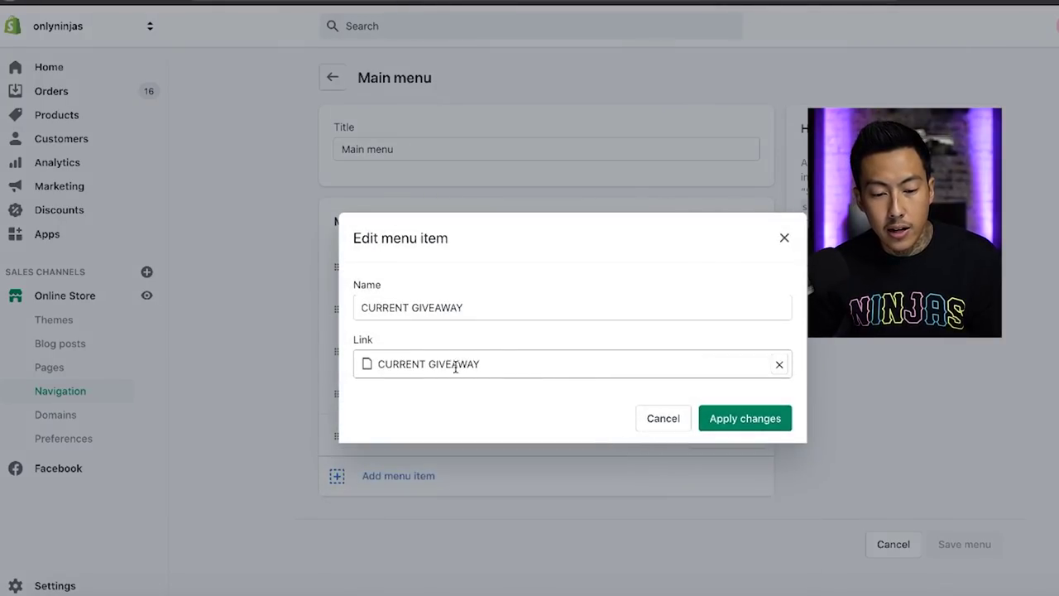
pyautogui.click(658, 431)
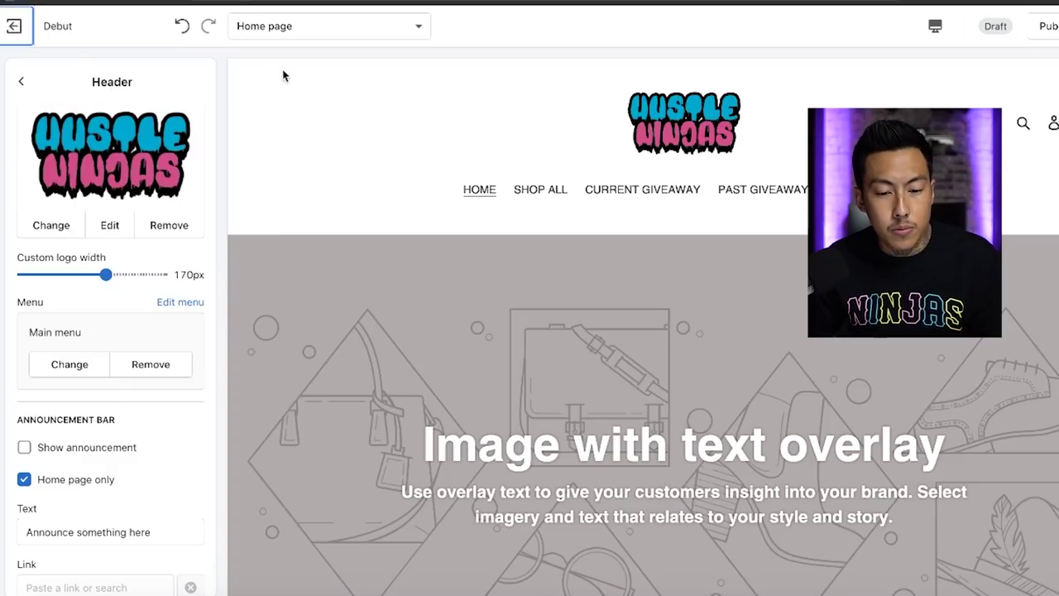
pyautogui.click(54, 373)
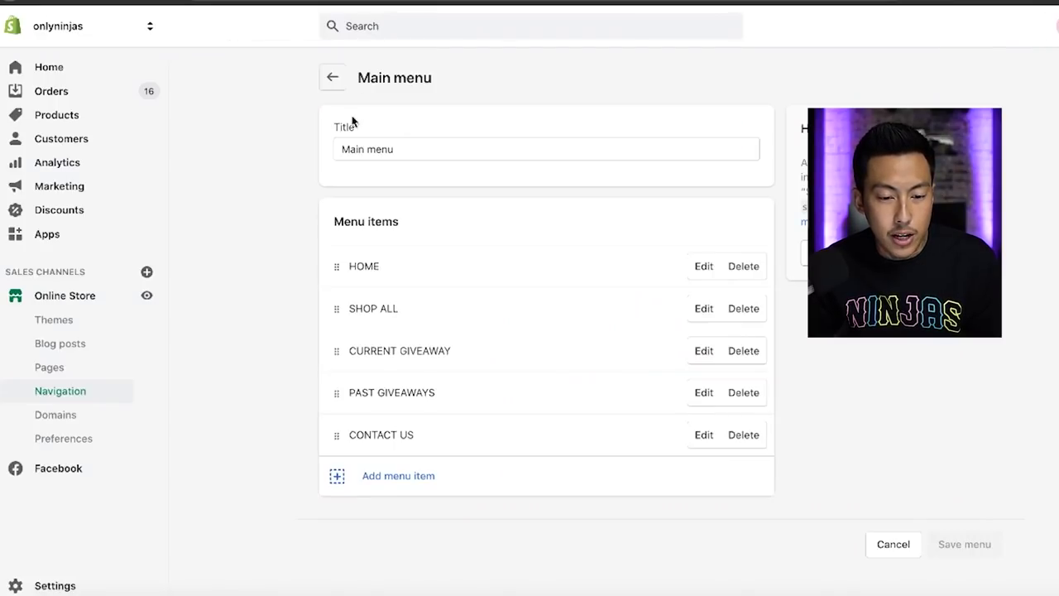
pyautogui.click(336, 79)
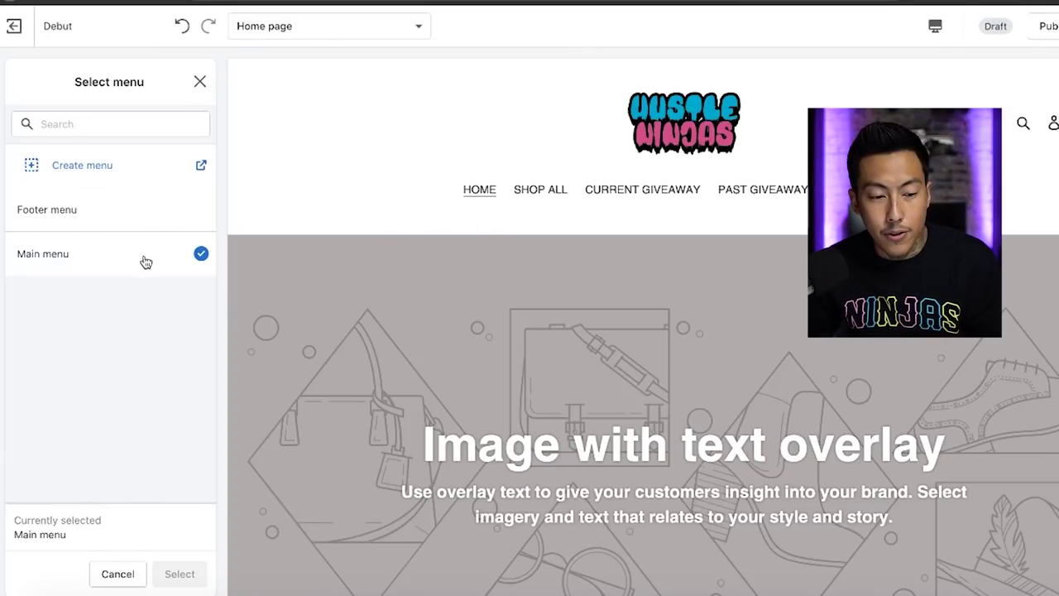
pyautogui.click(177, 216)
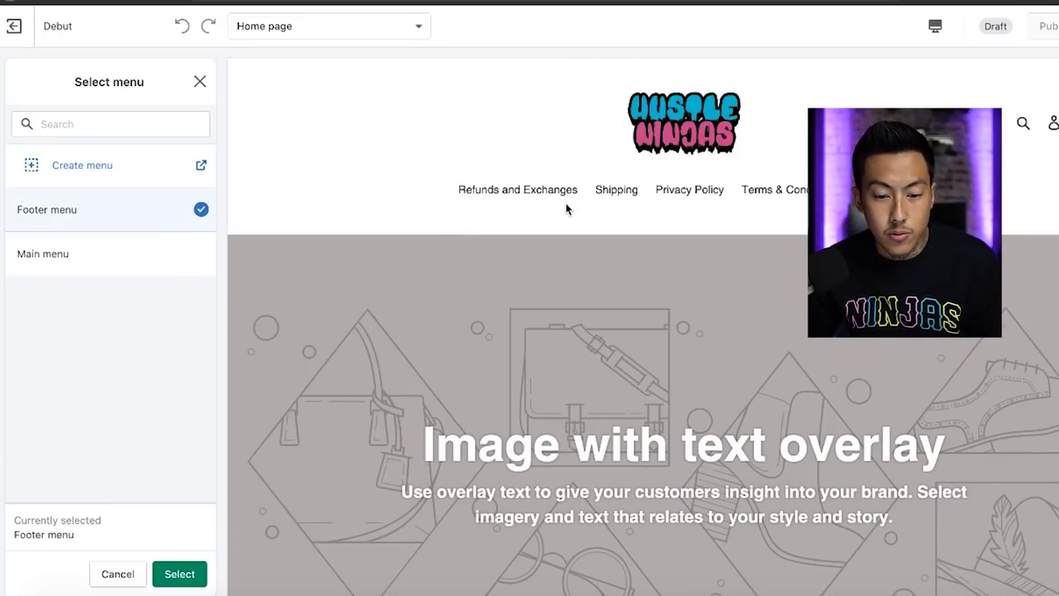
pyautogui.click(164, 262)
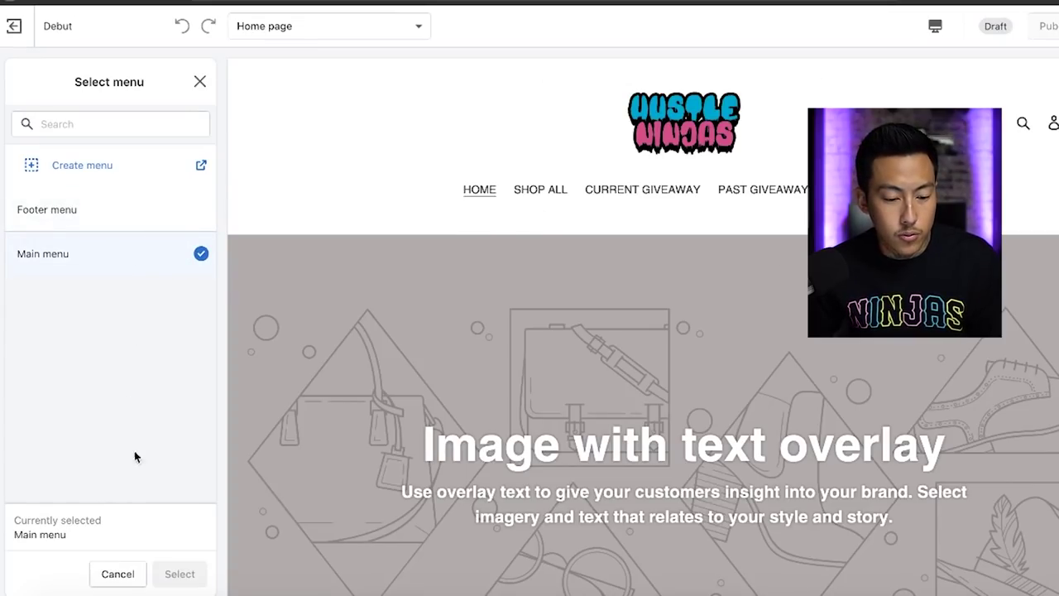
pyautogui.click(200, 84)
pyautogui.scroll(-2, 114, 323)
# Turn on the announcement bar reading 'FREE SHIPPING ON ORDERS OVER $50 - USE CODE SHIPIT'.
pyautogui.click(116, 326)
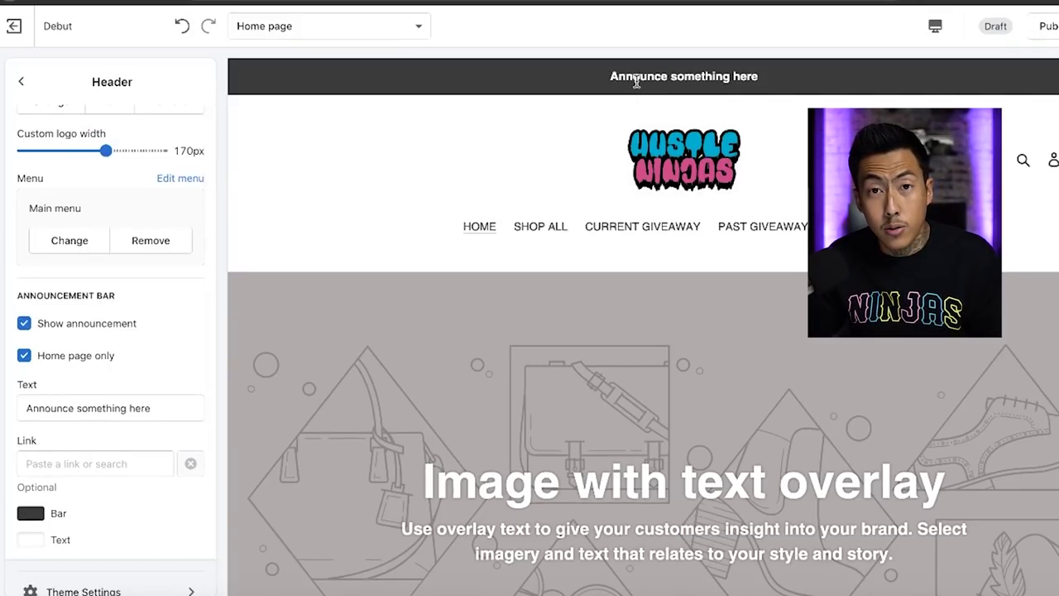
pyautogui.doubleClick(138, 407)
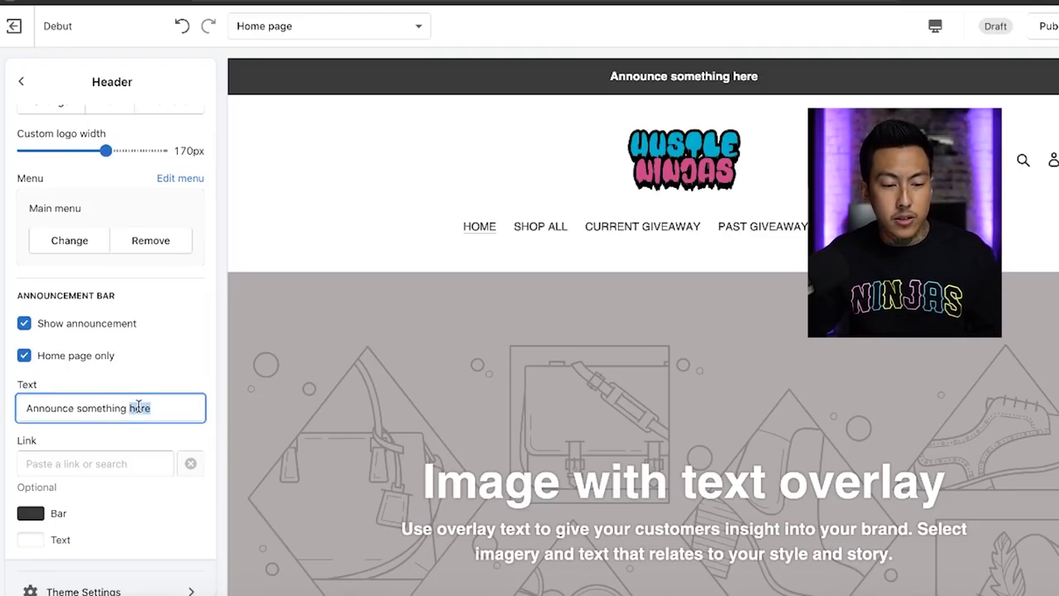
pyautogui.tripleClick(138, 407)
pyautogui.write('FREE SHIPPI')
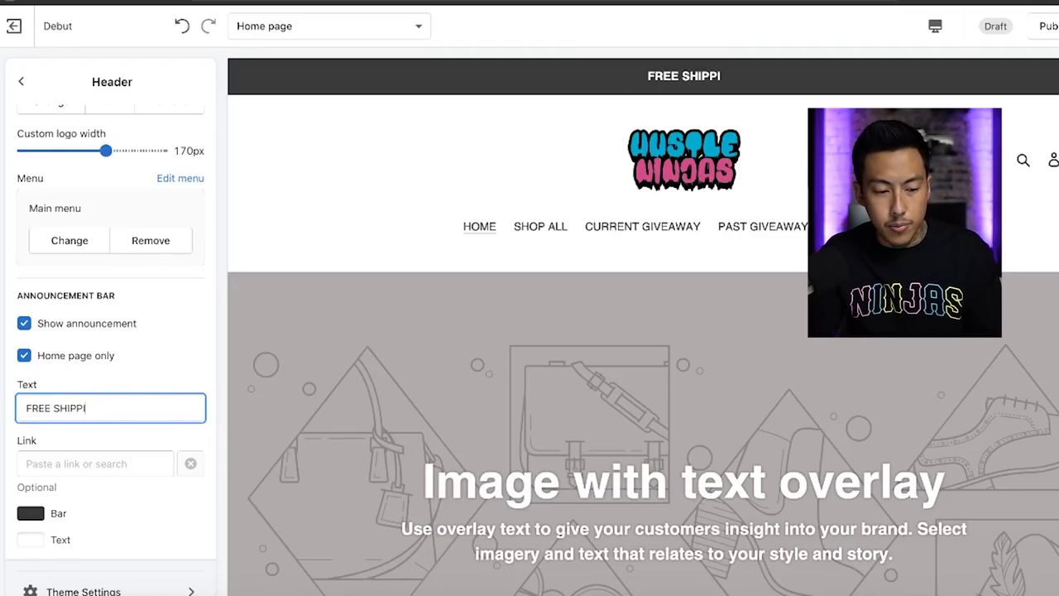
pyautogui.write('NG ON ORDERS O')
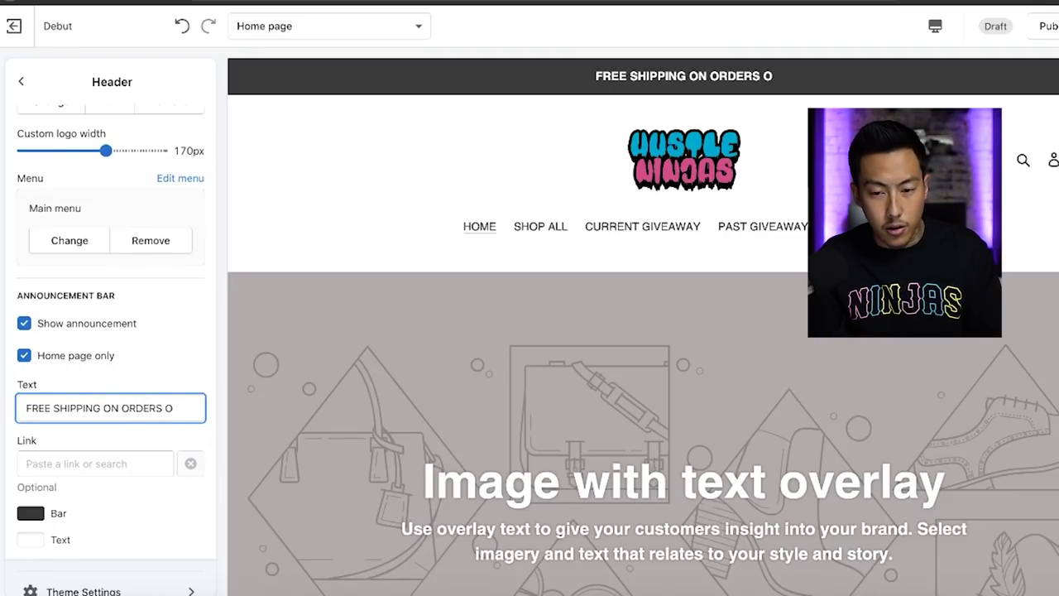
pyautogui.write('VER $50 - USE CODE F')
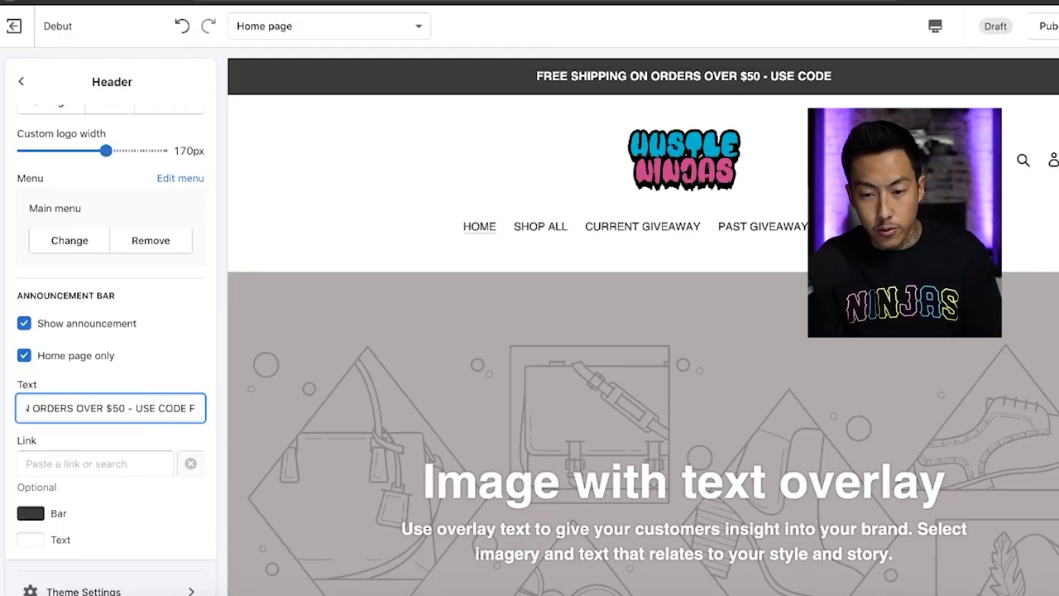
pyautogui.press('BackSpace')
pyautogui.write('SHIPIT')
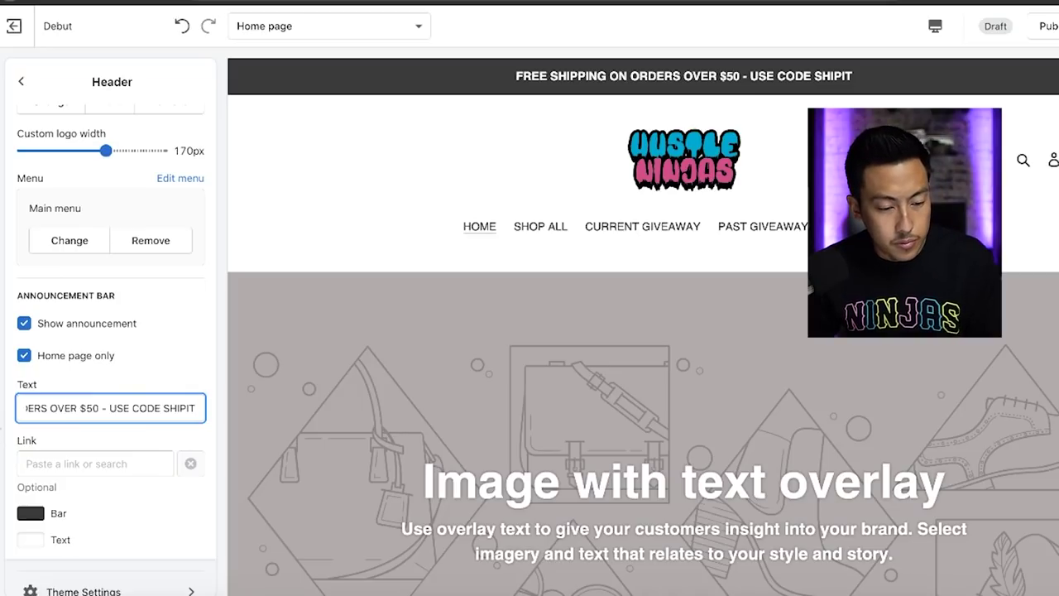
pyautogui.click(64, 463)
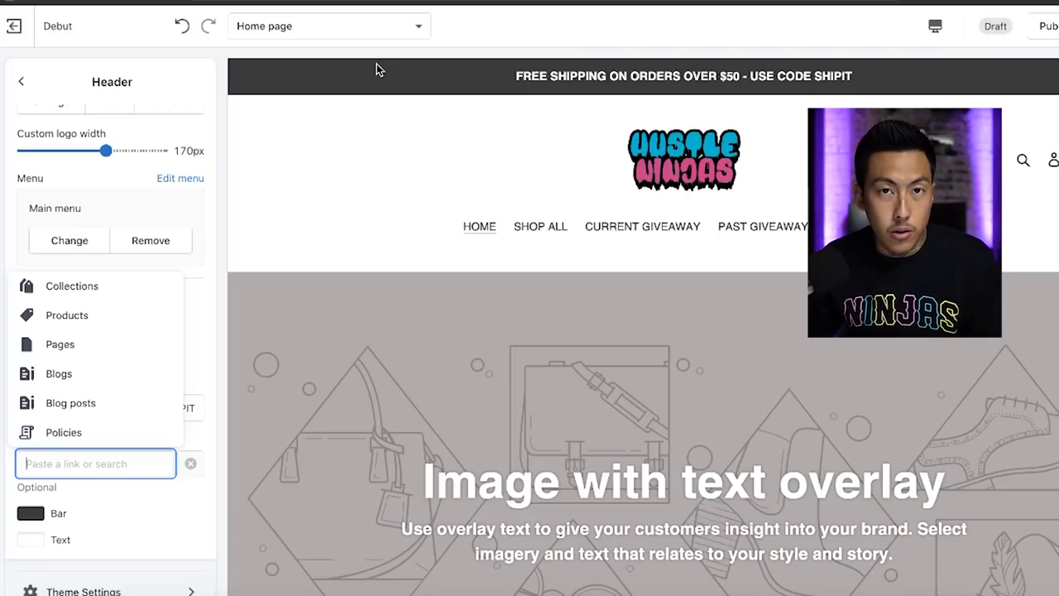
pyautogui.click(141, 489)
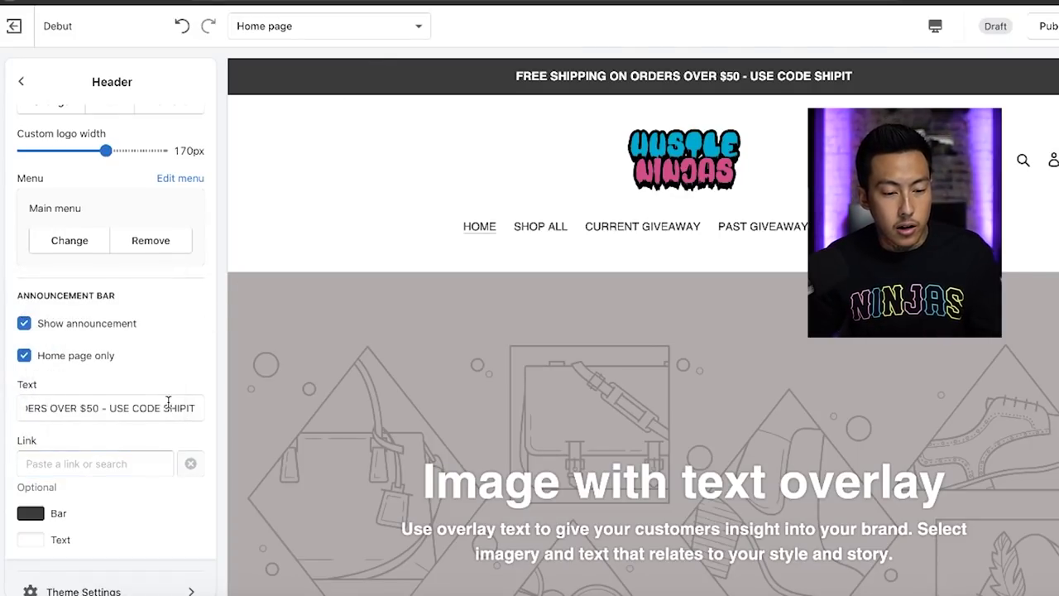
# Replace the announcement text with 'CLICK TO GET TODAY'S SPECIAL', leaving the link empty.
pyautogui.tripleClick(168, 401)
pyautogui.write('CLIC')
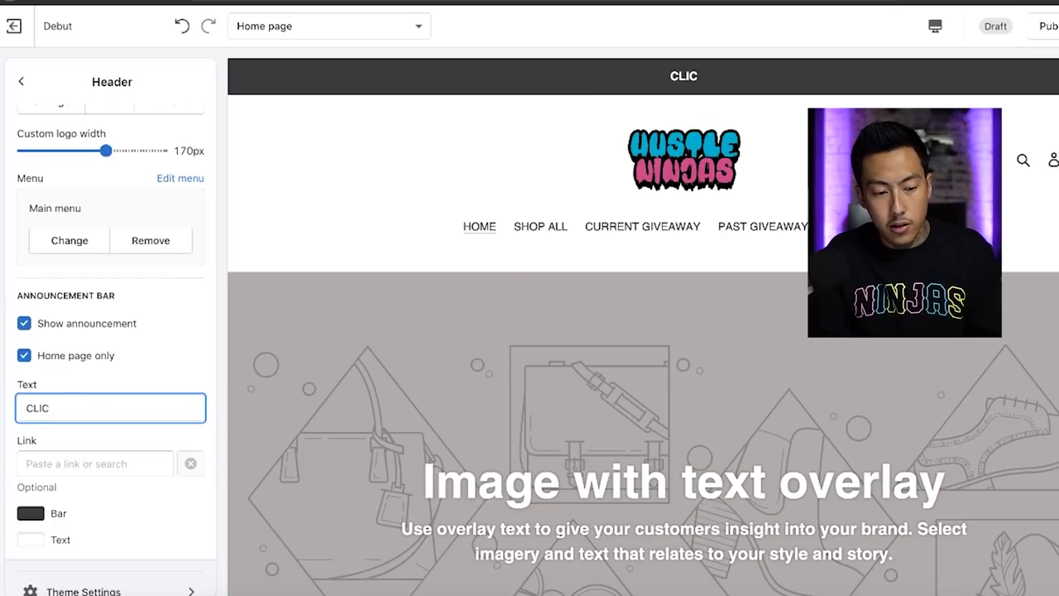
pyautogui.write('K TO GET TODAY')
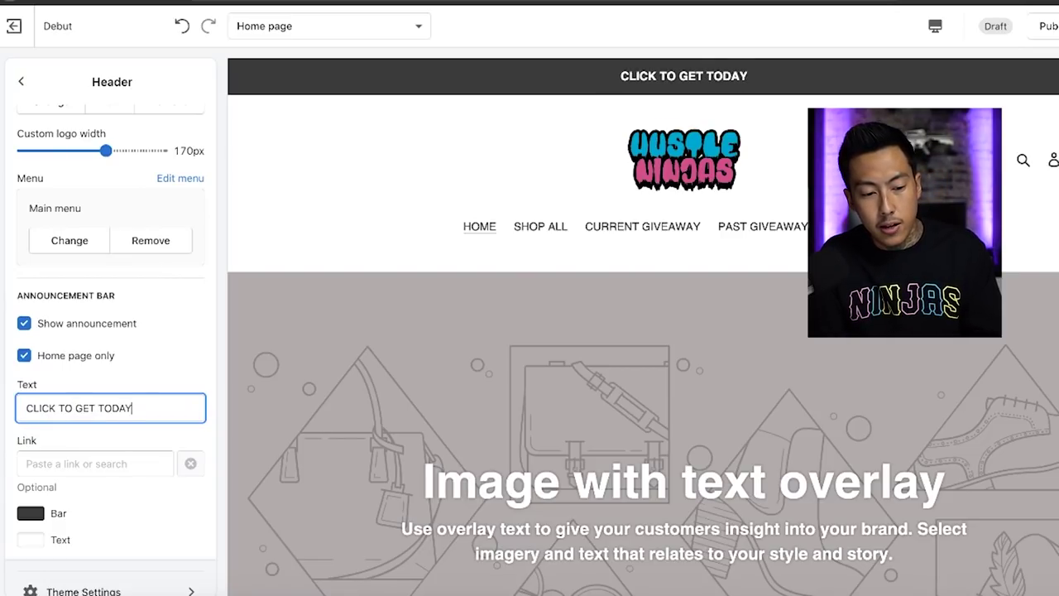
pyautogui.write("'S SPECIAL")
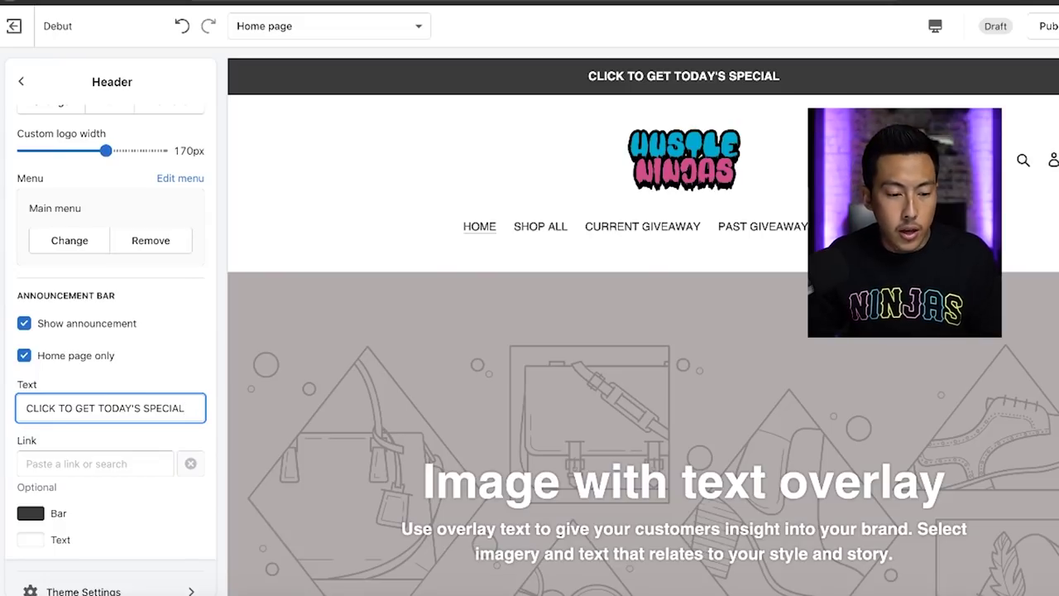
pyautogui.click(96, 464)
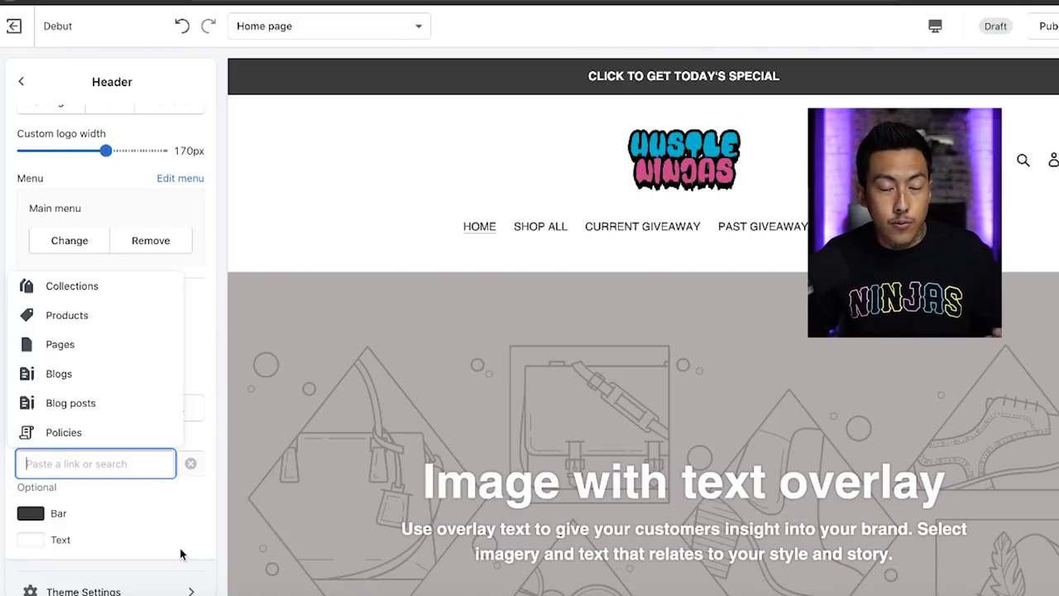
pyautogui.click(174, 548)
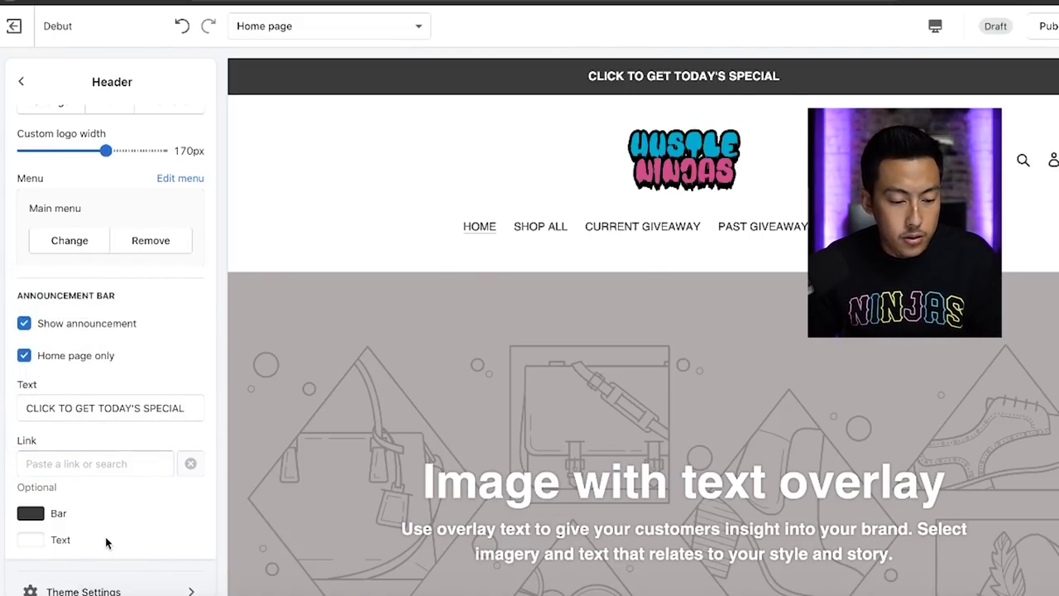
# Review the theme-wide settings, then return to the home page section list.
pyautogui.scroll(-1, 105, 541)
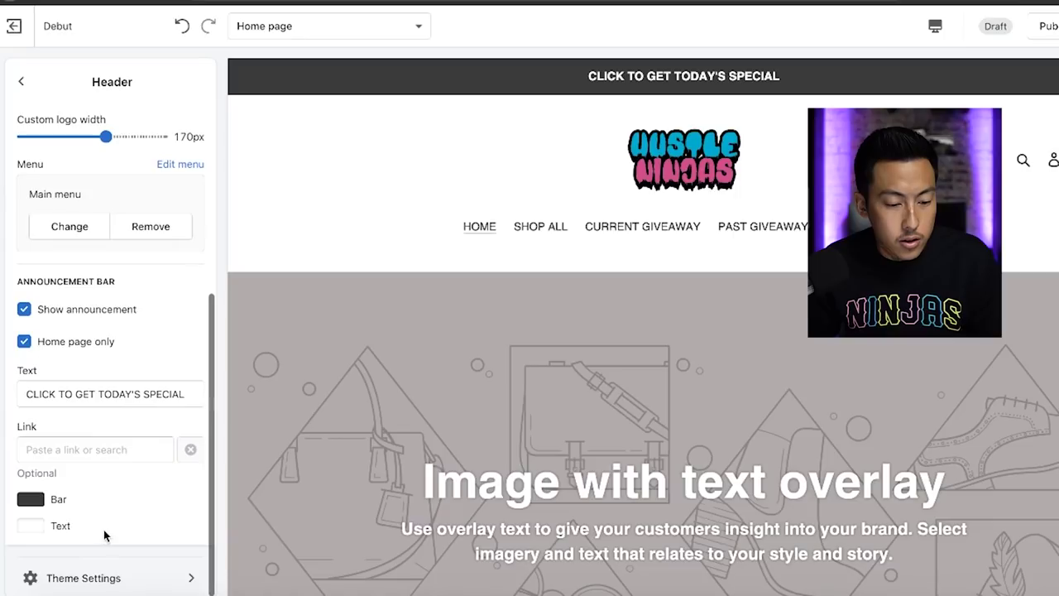
pyautogui.click(160, 570)
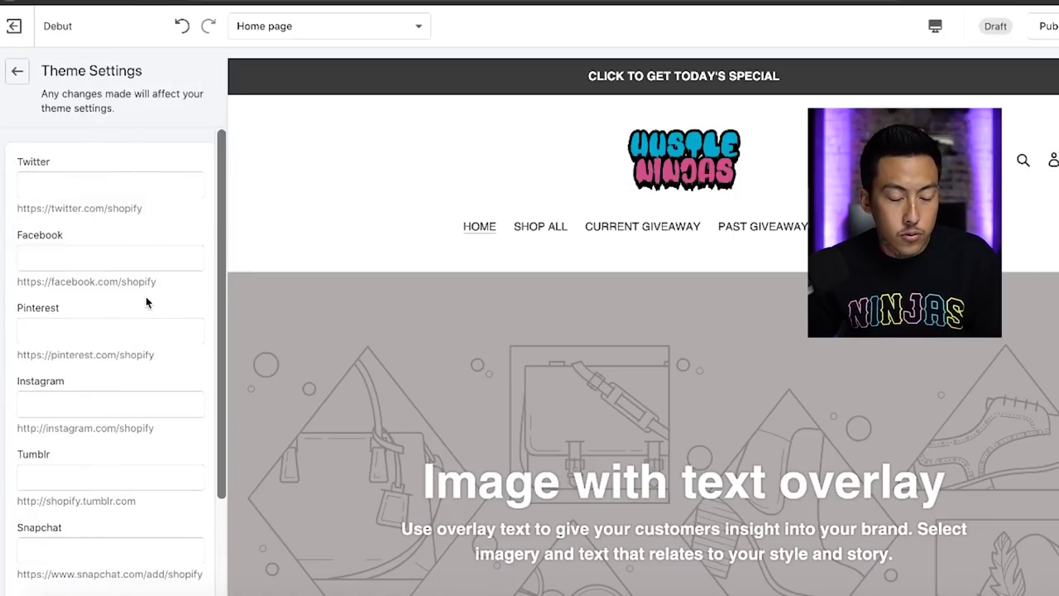
pyautogui.scroll(-2, 93, 324)
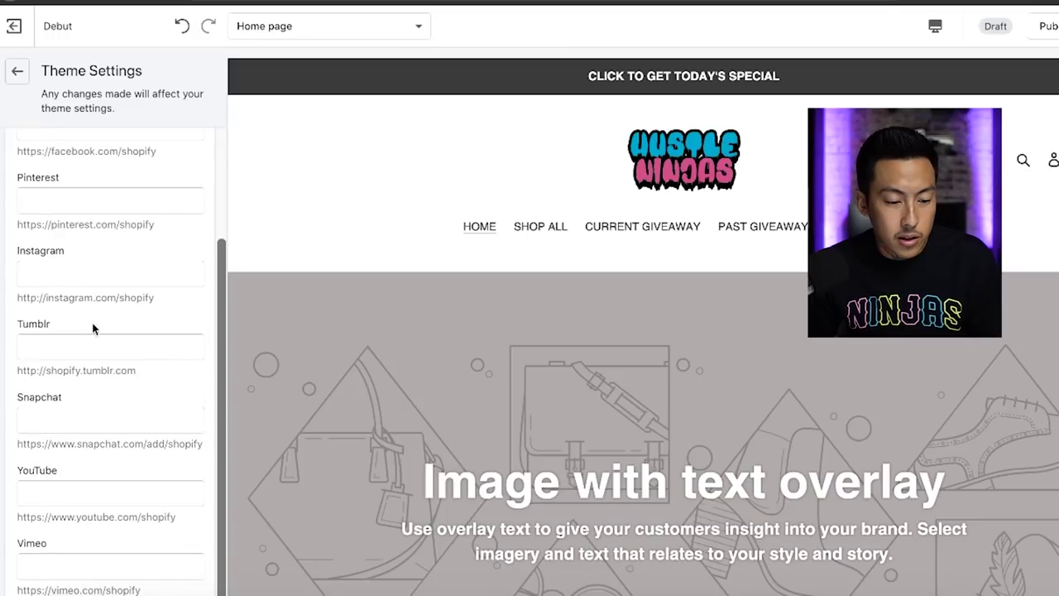
pyautogui.click(20, 77)
pyautogui.scroll(4, 125, 251)
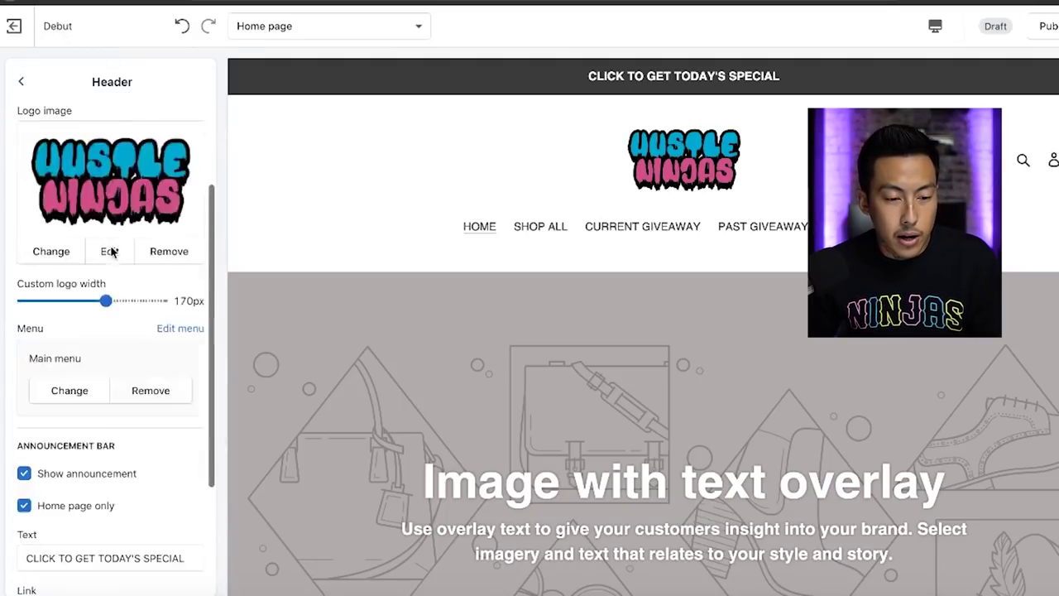
pyautogui.click(20, 80)
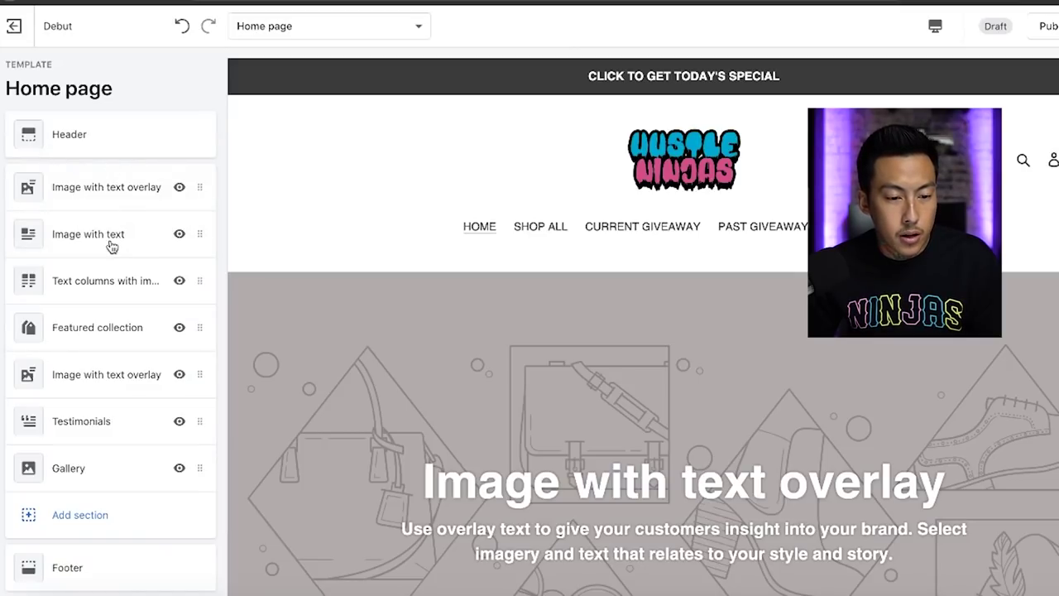
# Open the settings of the Image with text overlay banner section.
pyautogui.click(110, 192)
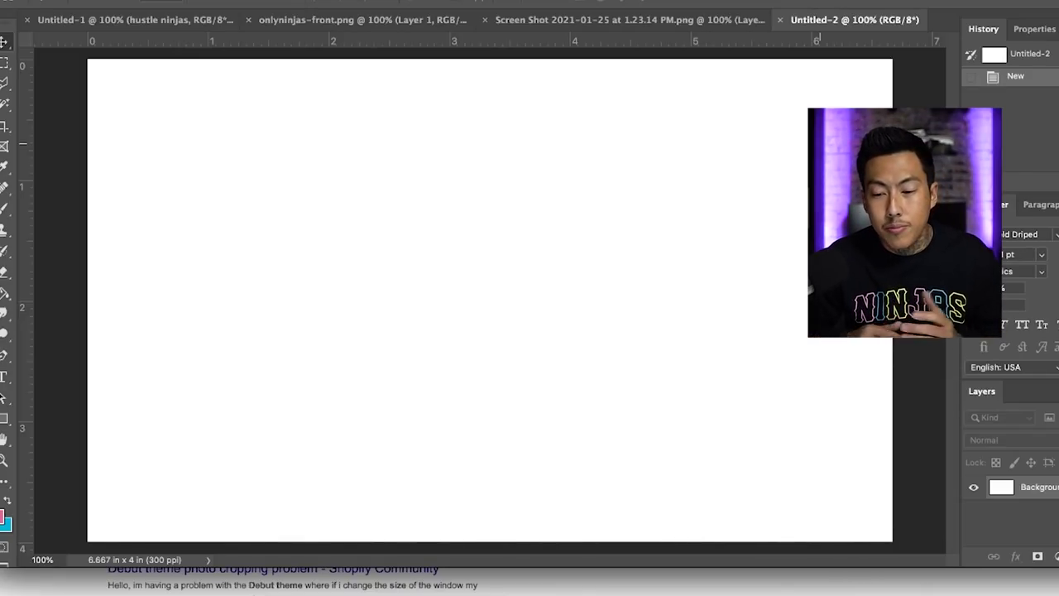
# Paste the ONLYNINJAS hoodie photo and scale it to span the canvas.
pyautogui.press('super+v')
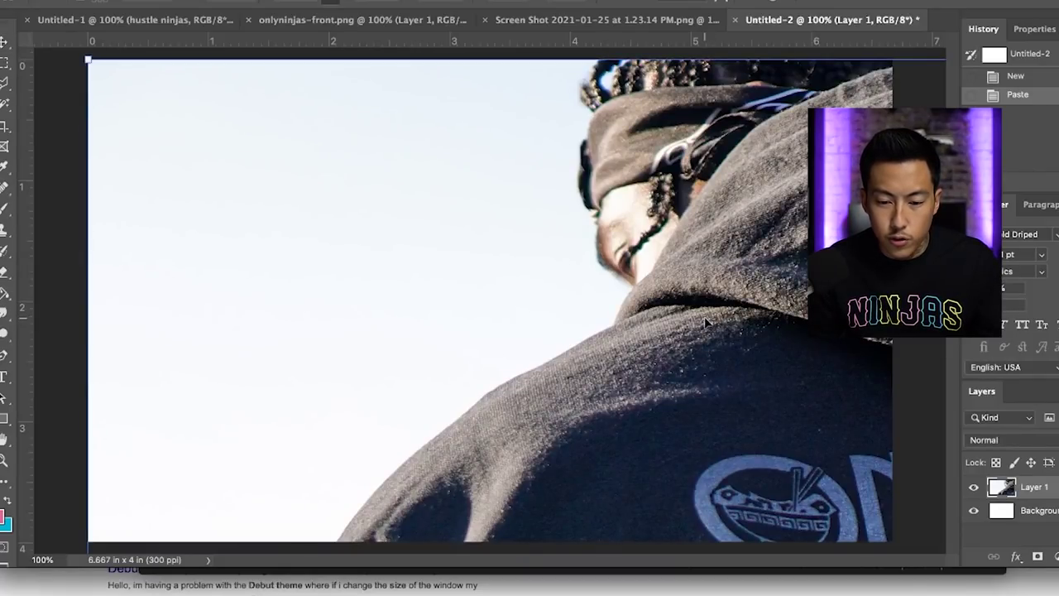
pyautogui.scroll(-10, 689, 310)
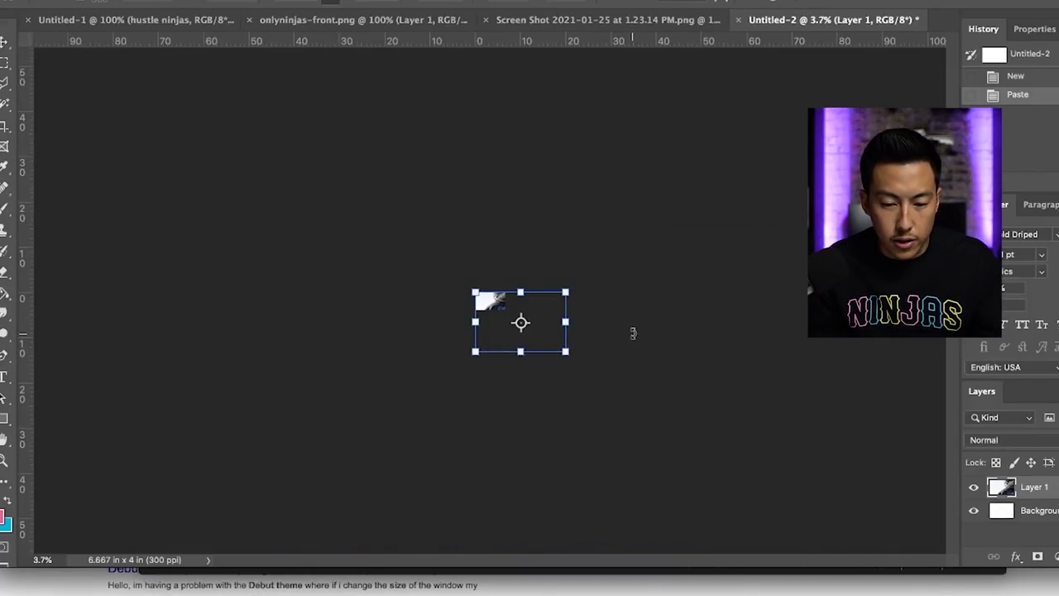
pyautogui.moveTo(562, 356); pyautogui.dragTo(513, 313)
pyautogui.scroll(10, 513, 312)
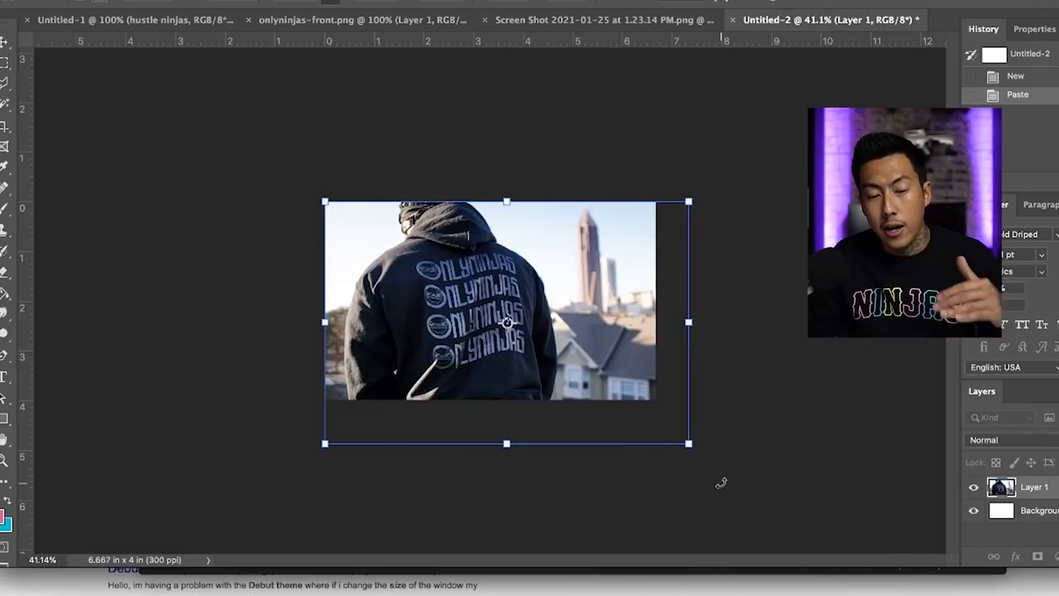
pyautogui.press('Return')
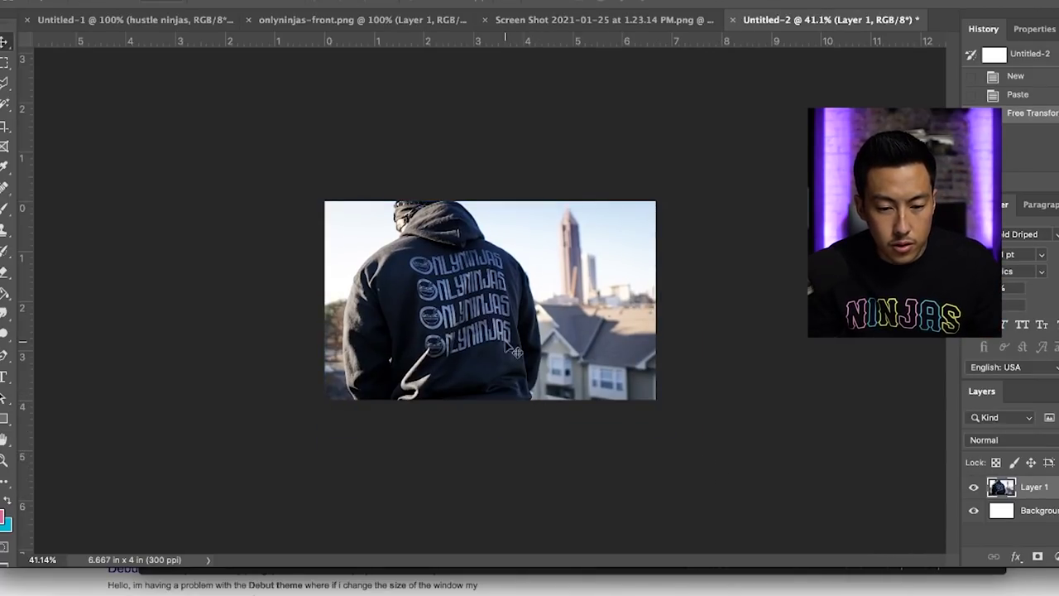
# Crop the top off to a 6.667 × 3.017 in banner, then glance at export options.
pyautogui.press('c')
pyautogui.moveTo(505, 199); pyautogui.dragTo(493, 216)
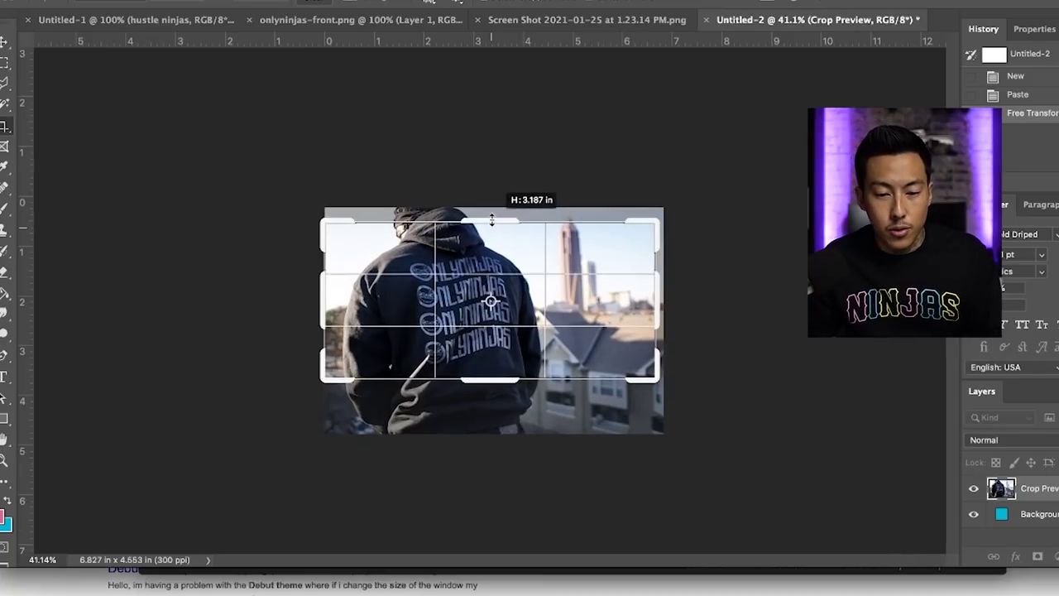
pyautogui.press('Return')
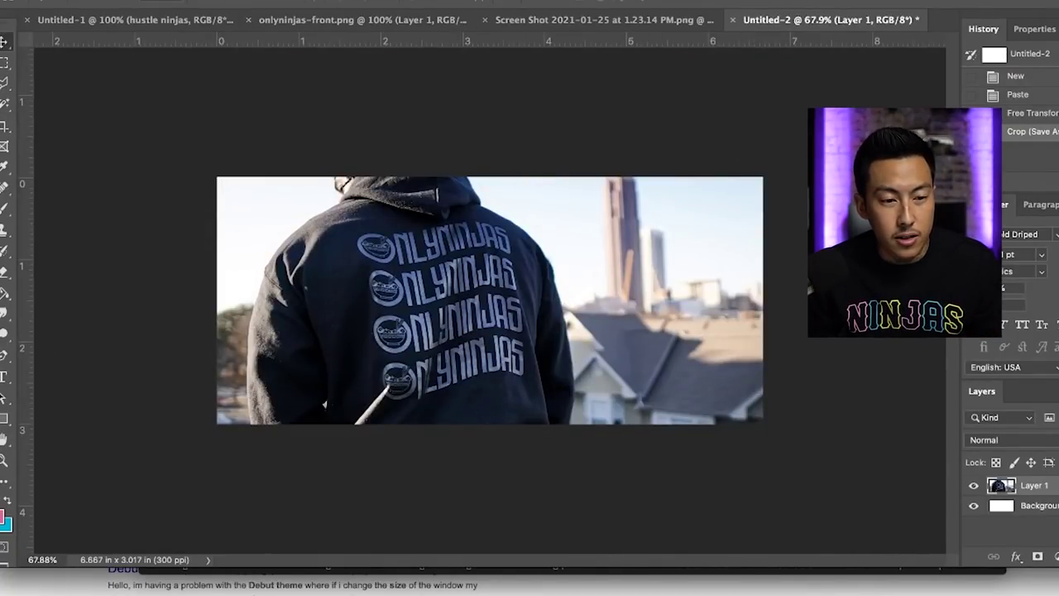
pyautogui.click(124, 1)
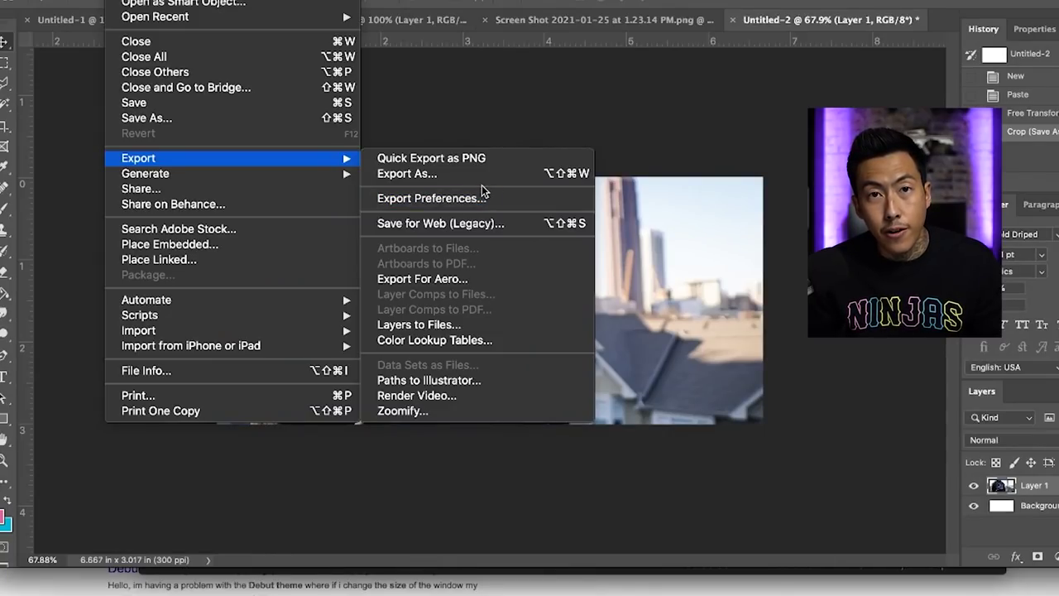
pyautogui.click(698, 157)
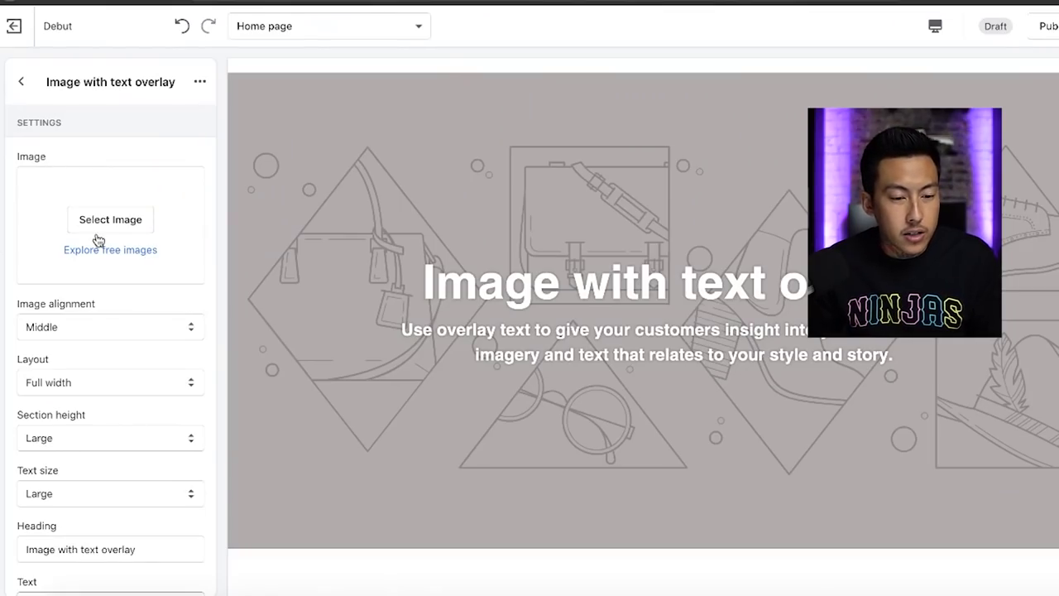
# Upload the hoodie photo as the banner's image.
pyautogui.click(101, 222)
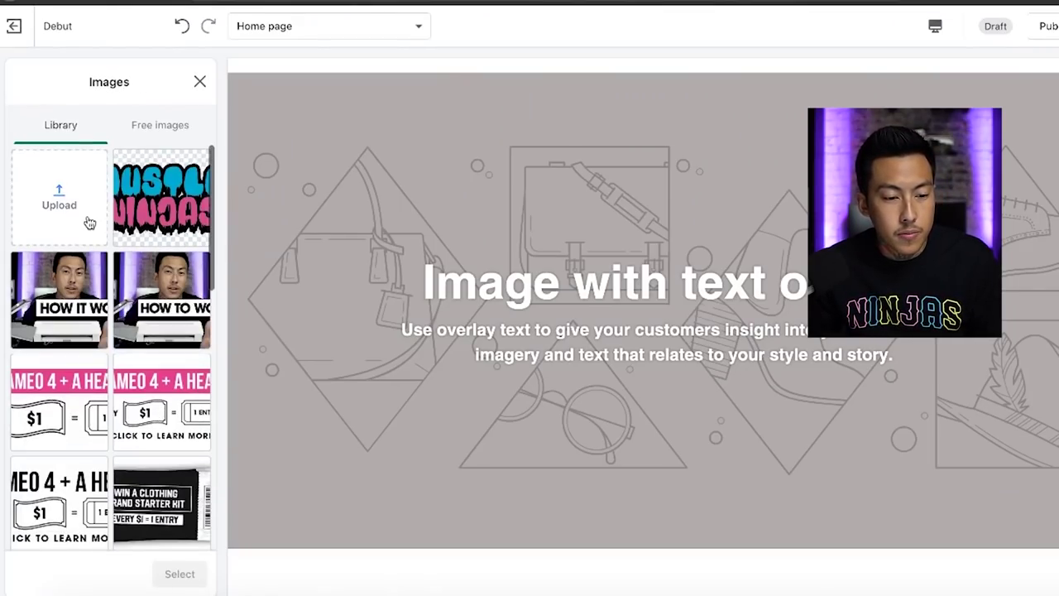
pyautogui.click(89, 224)
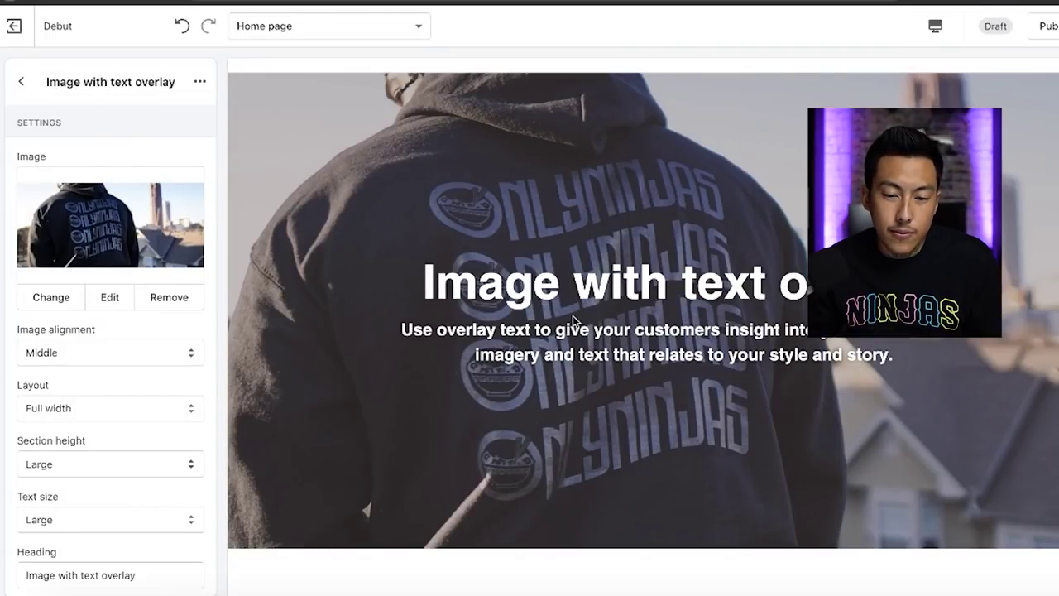
pyautogui.scroll(-2, 574, 321)
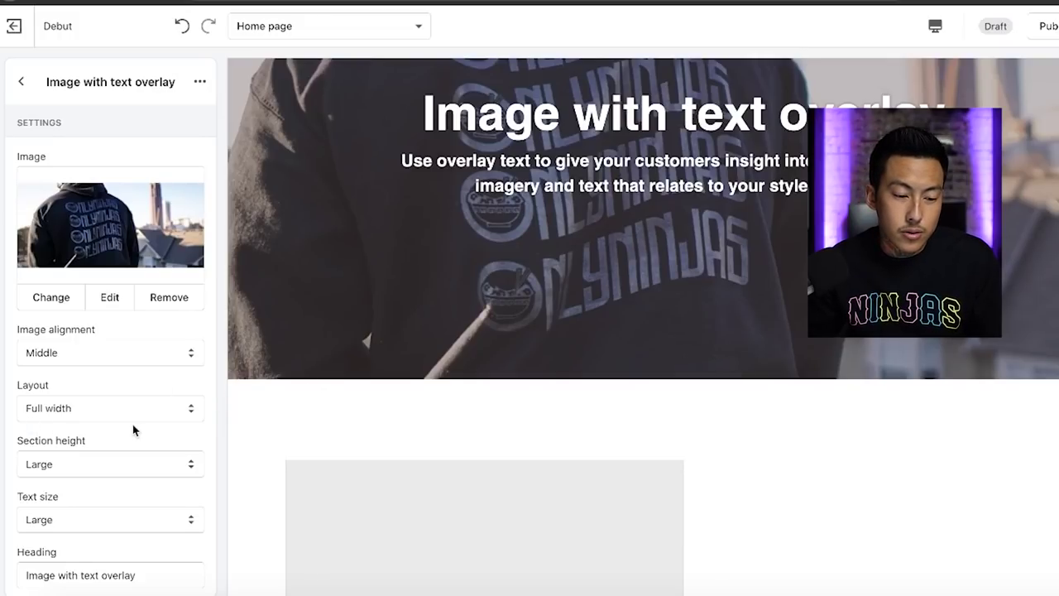
pyautogui.scroll(-3, 133, 428)
pyautogui.scroll(-1, 132, 429)
# Clear the banner's placeholder heading and overlay paragraph, then return to the section list.
pyautogui.click(171, 336)
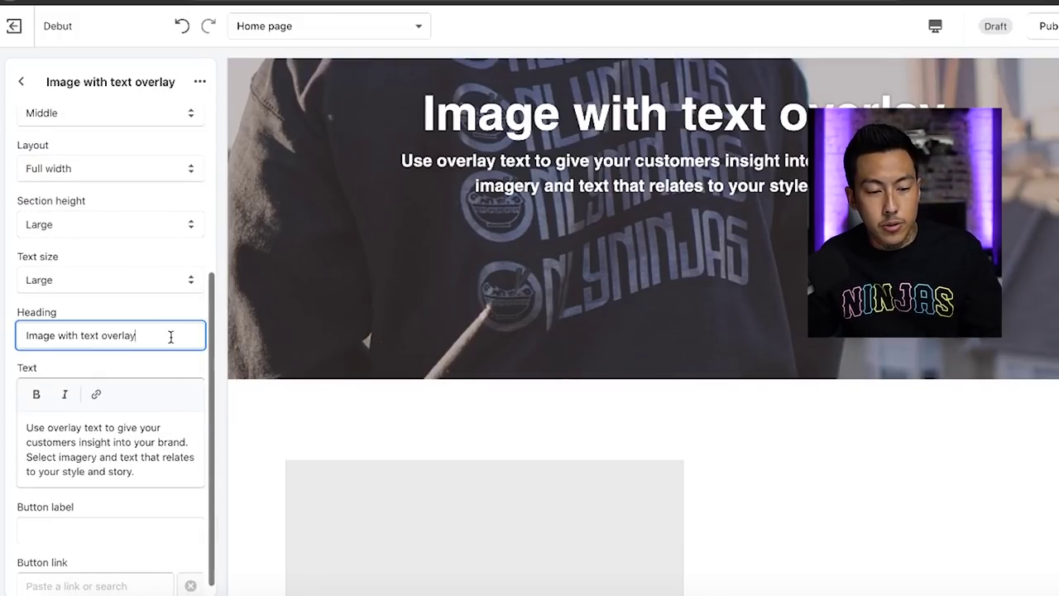
pyautogui.hotkey('ctrl', 'a')
pyautogui.press('BackSpace')
pyautogui.click(151, 457)
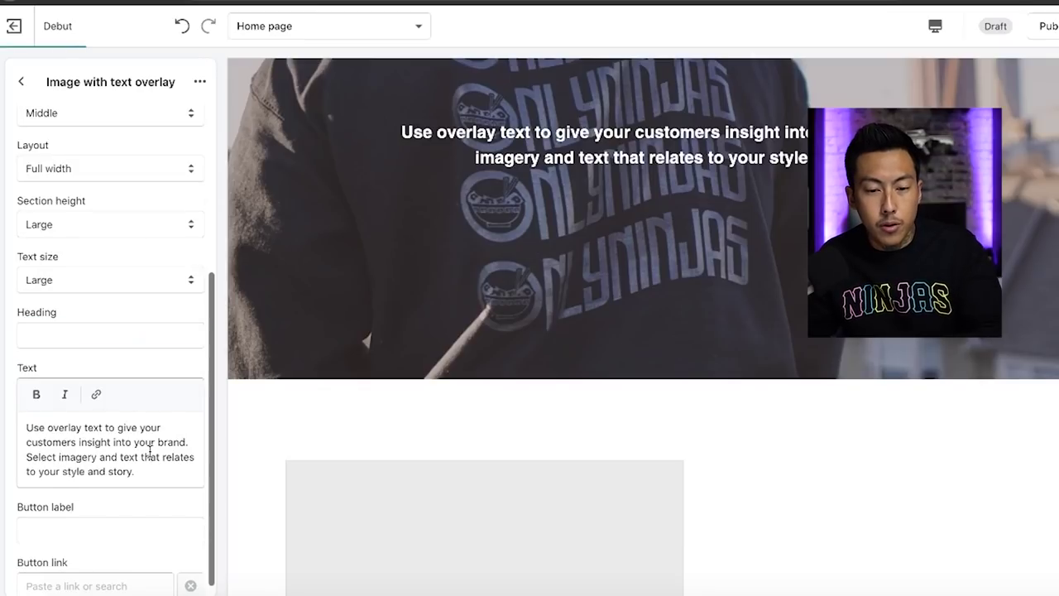
pyautogui.hotkey('ctrl', 'a')
pyautogui.press('BackSpace')
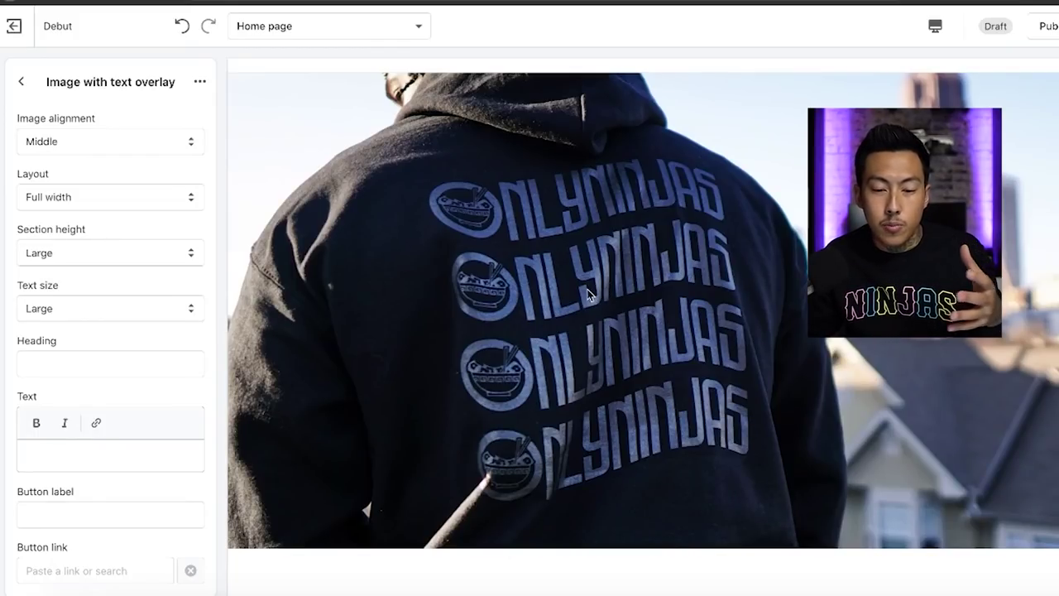
pyautogui.scroll(5, 579, 289)
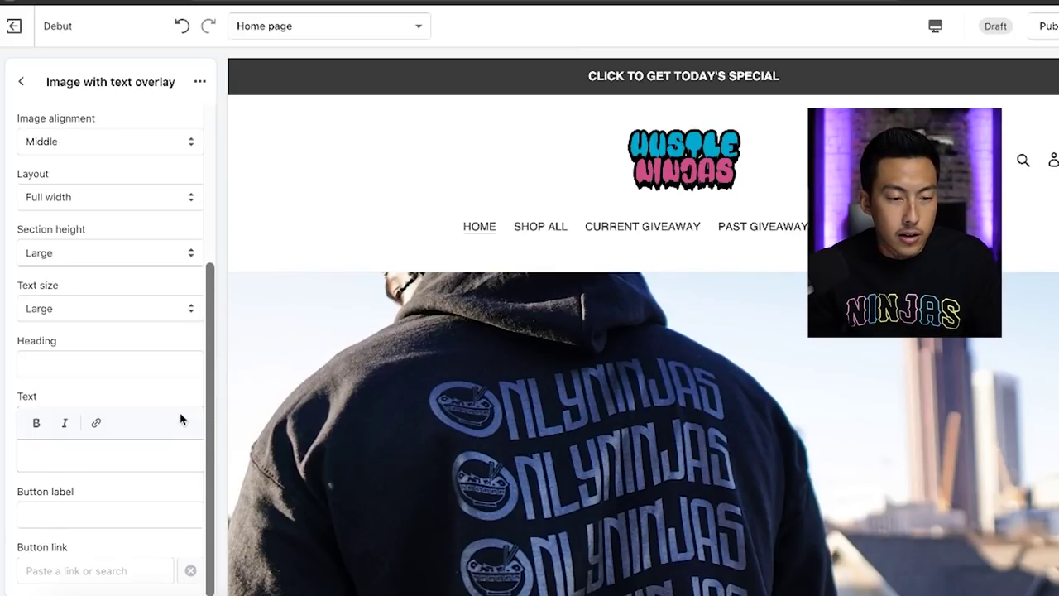
pyautogui.scroll(3, 180, 419)
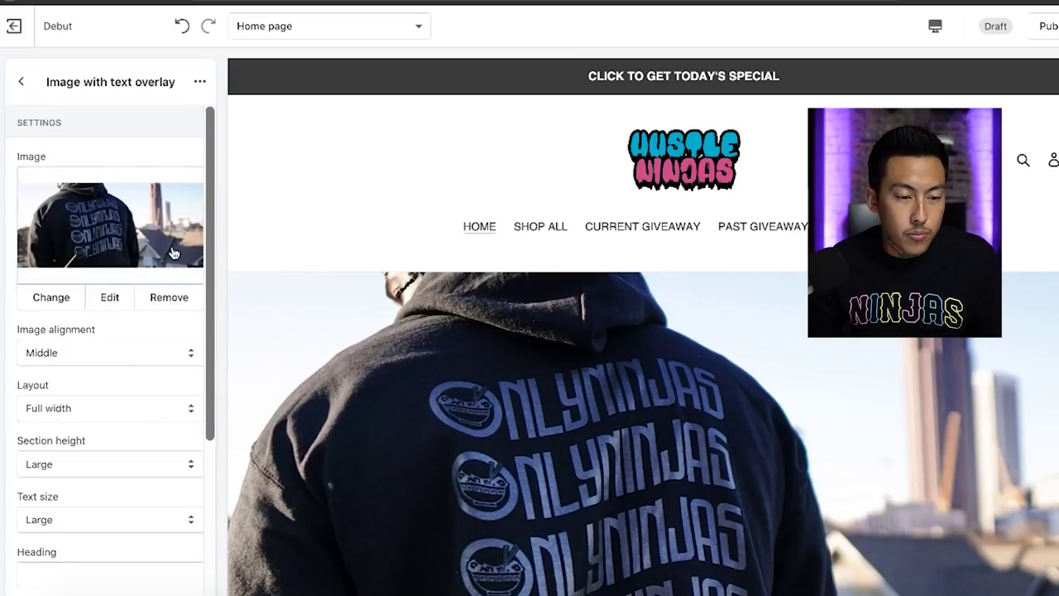
pyautogui.click(24, 83)
# Scroll the home page preview from the hoodie banner down to the footer.
pyautogui.scroll(-5, 499, 380)
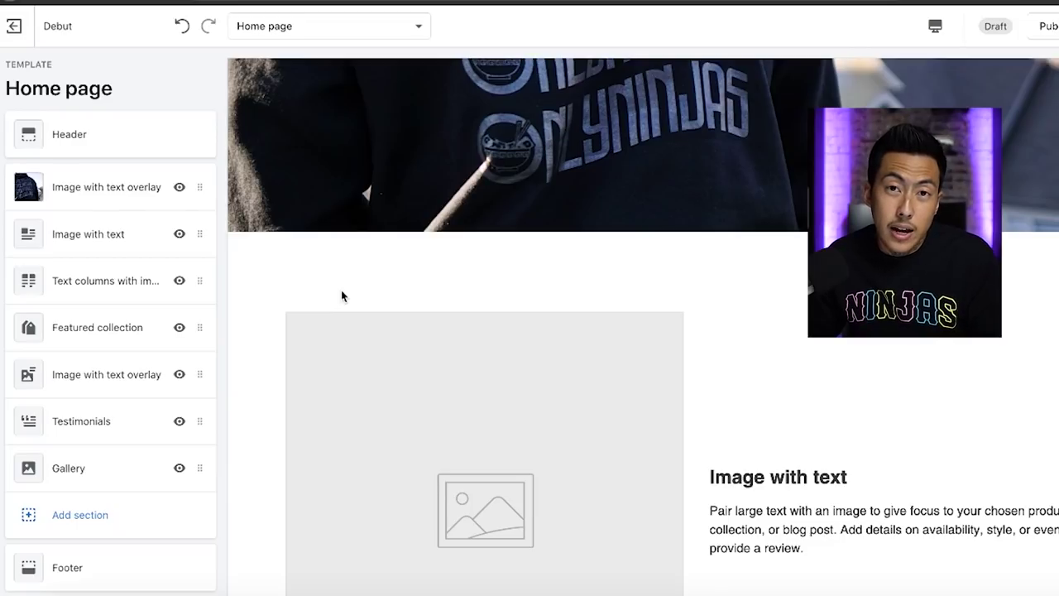
pyautogui.scroll(-15, 341, 295)
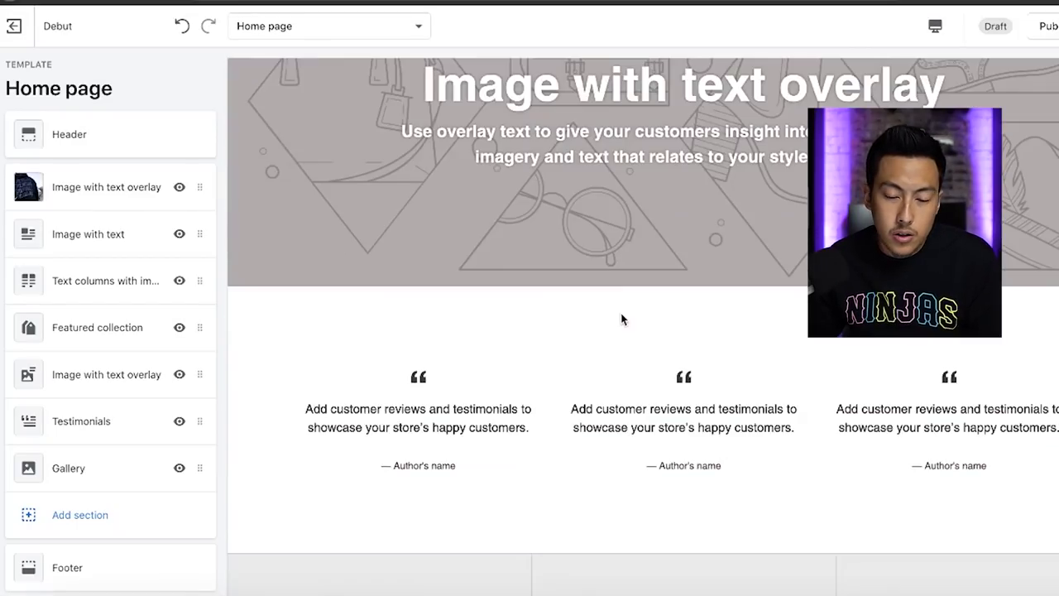
pyautogui.scroll(8, 550, 309)
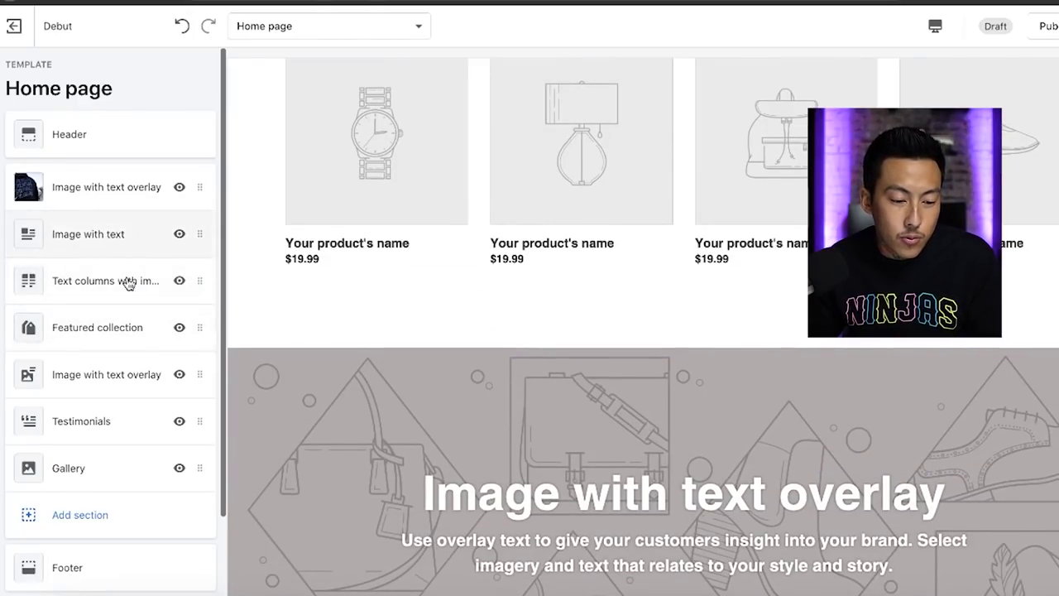
pyautogui.scroll(-7, 408, 395)
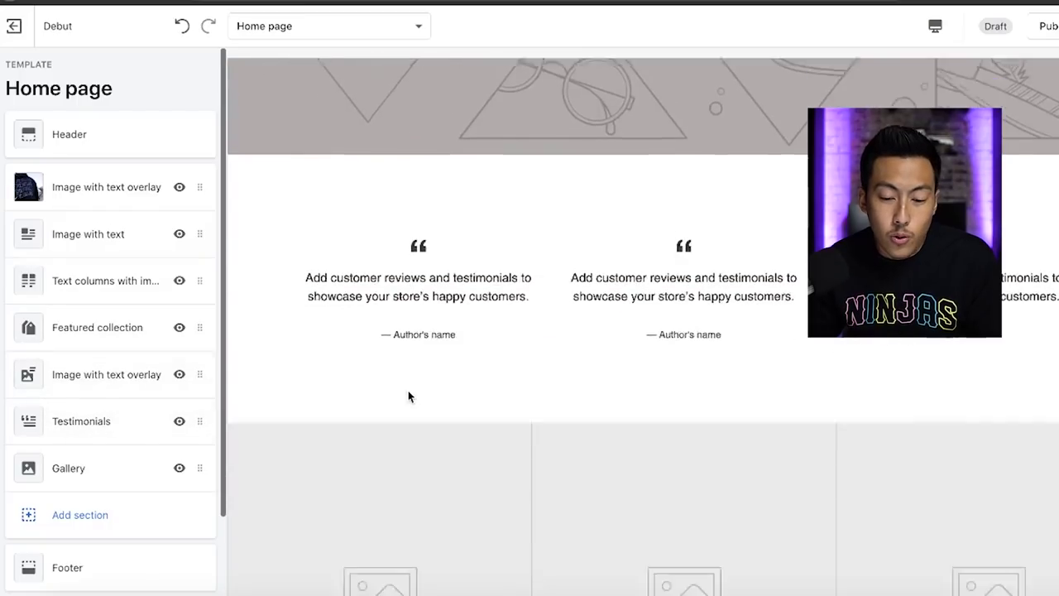
pyautogui.scroll(-3, 408, 395)
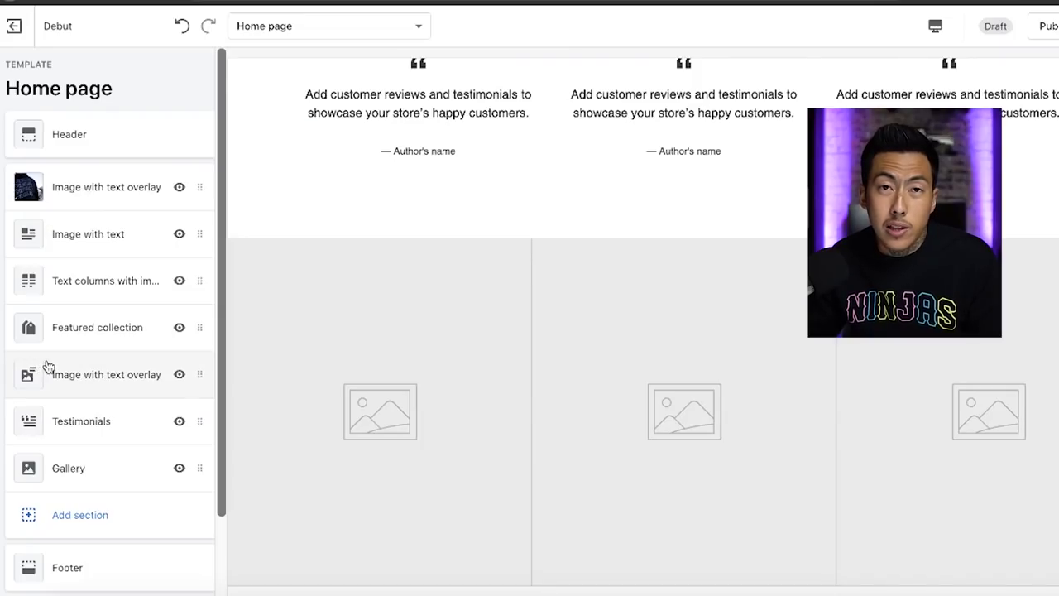
pyautogui.scroll(3, 558, 395)
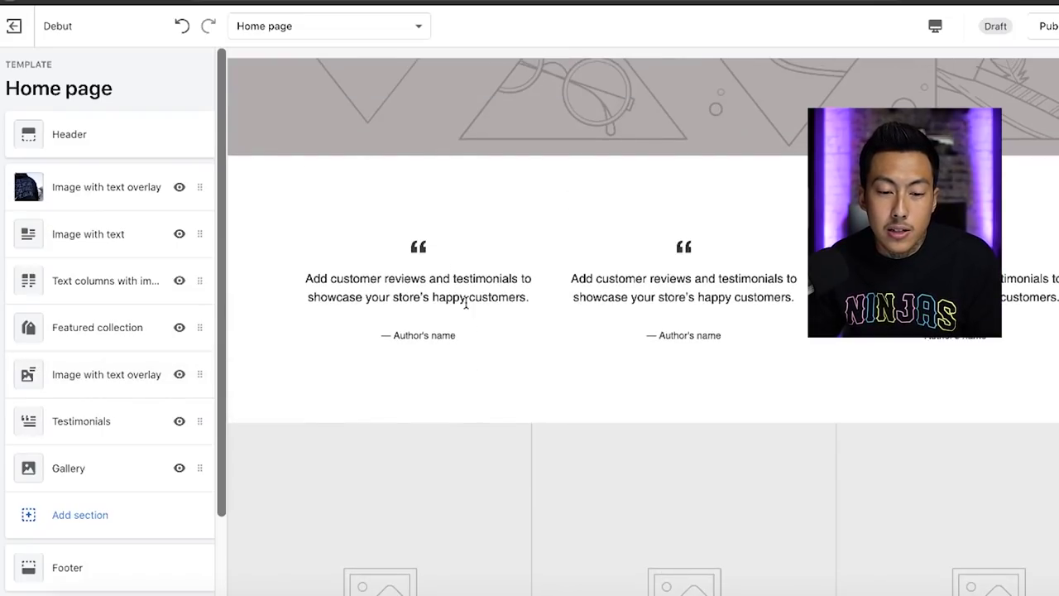
pyautogui.scroll(10, 465, 303)
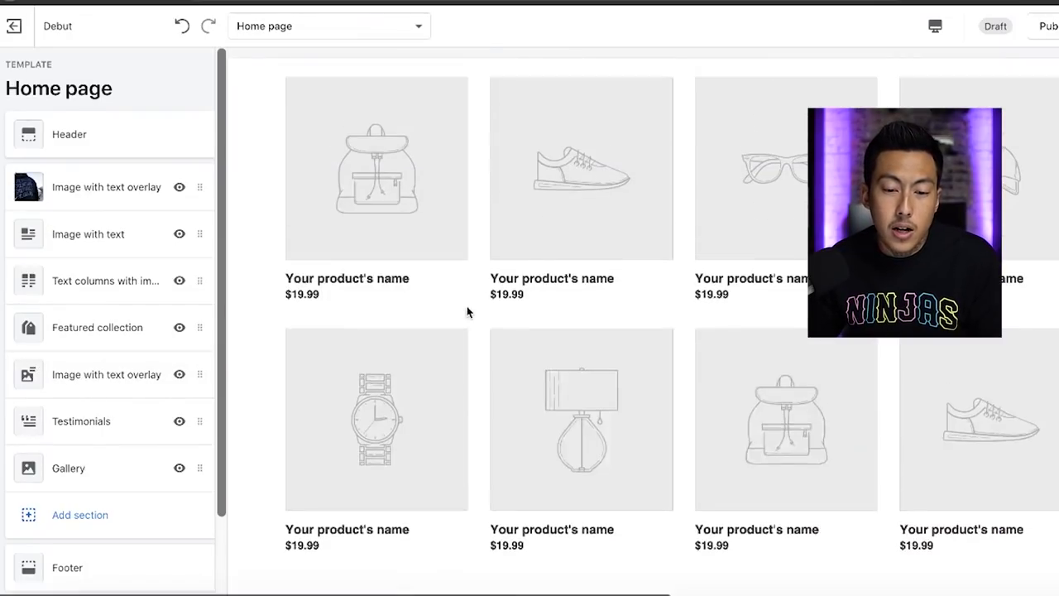
pyautogui.scroll(10, 468, 312)
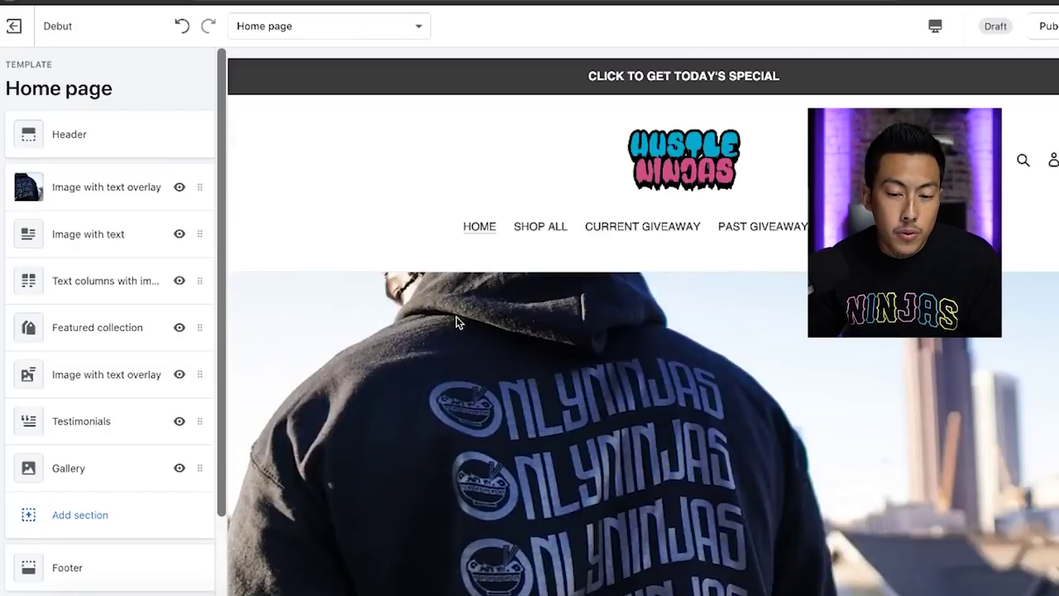
pyautogui.moveTo(111, 466)
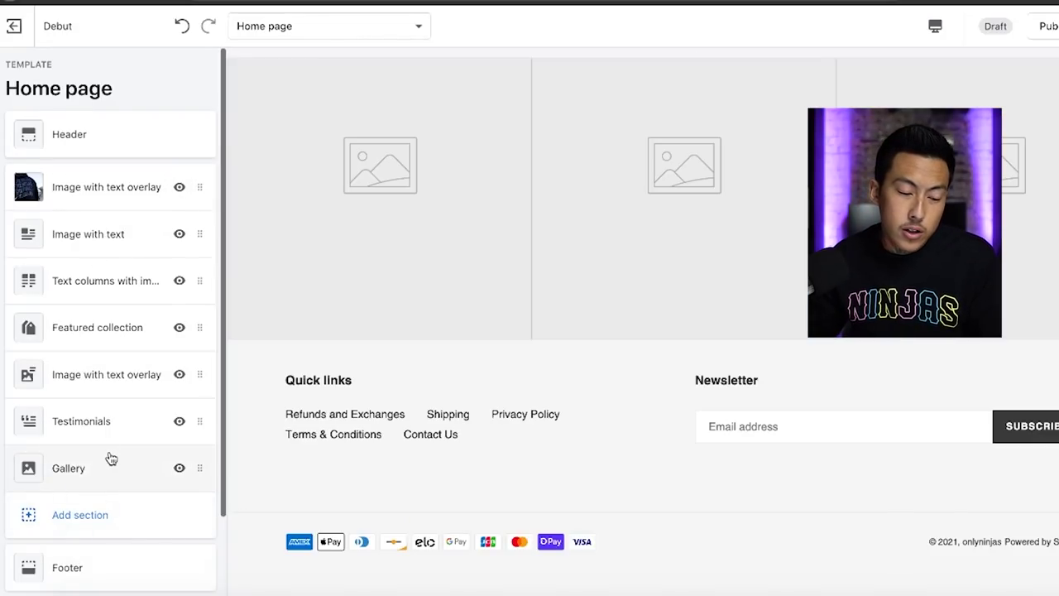
pyautogui.scroll(-2, 111, 463)
# Change the heading font to Fjalla One under Theme settings > Typography.
pyautogui.click(117, 562)
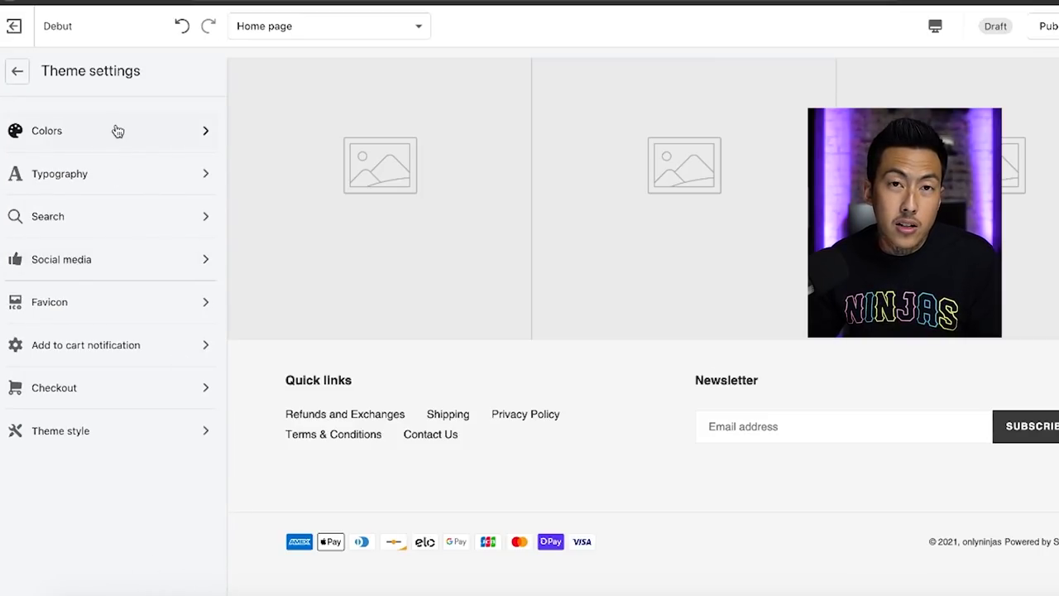
pyautogui.scroll(15, 417, 256)
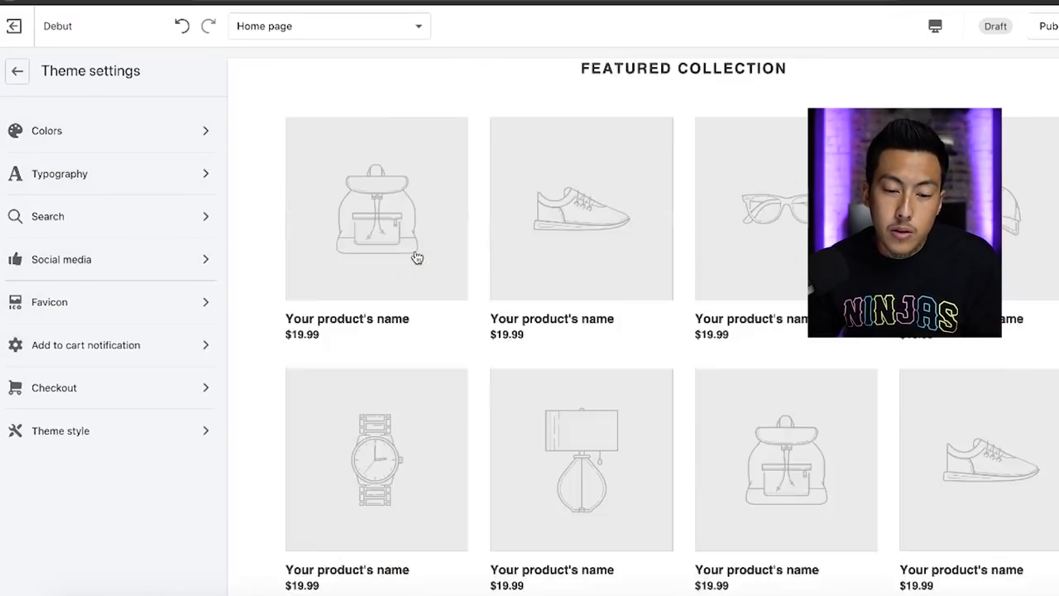
pyautogui.scroll(5, 405, 255)
pyautogui.scroll(-1, 372, 246)
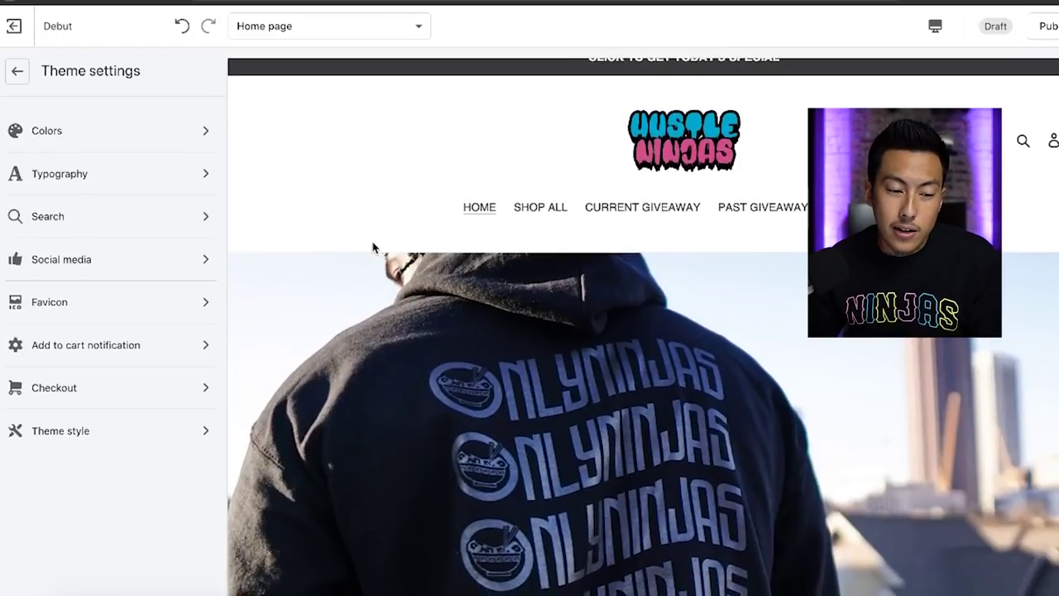
pyautogui.click(142, 176)
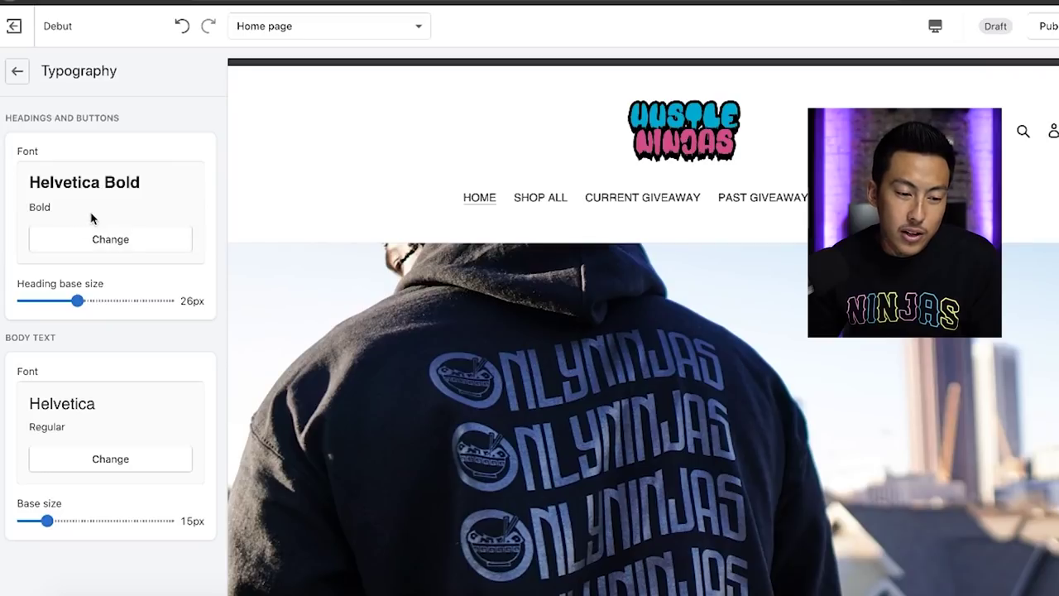
pyautogui.click(102, 239)
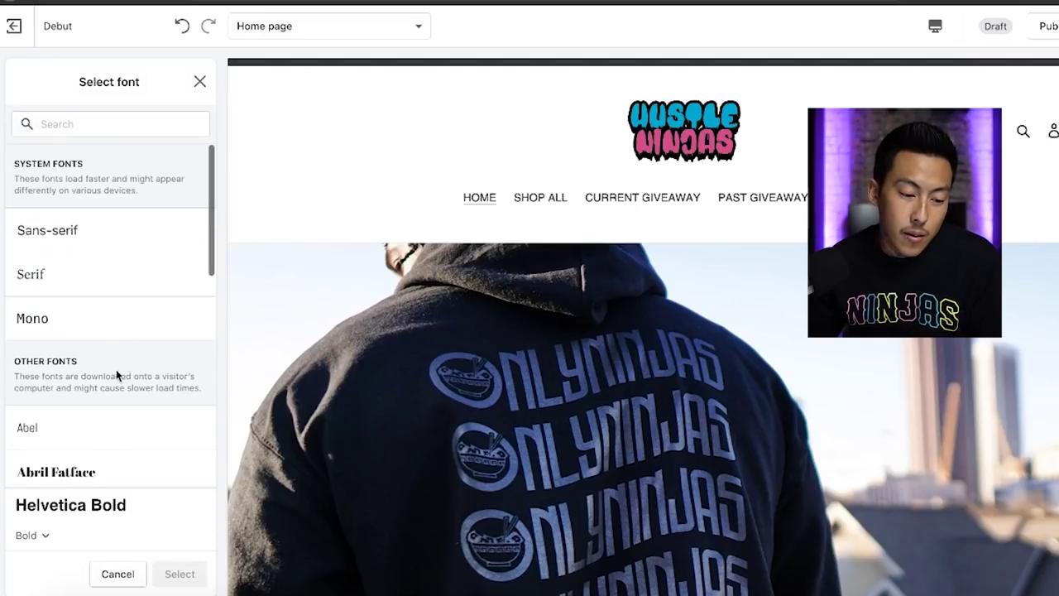
pyautogui.scroll(-3, 116, 372)
pyautogui.scroll(3, 111, 371)
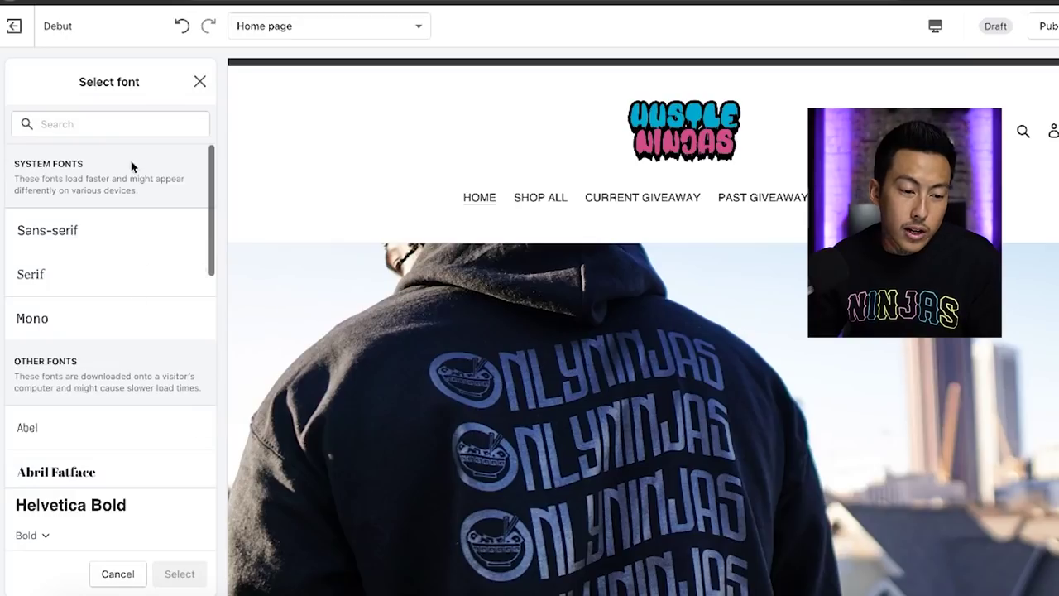
pyautogui.click(107, 123)
pyautogui.write('f')
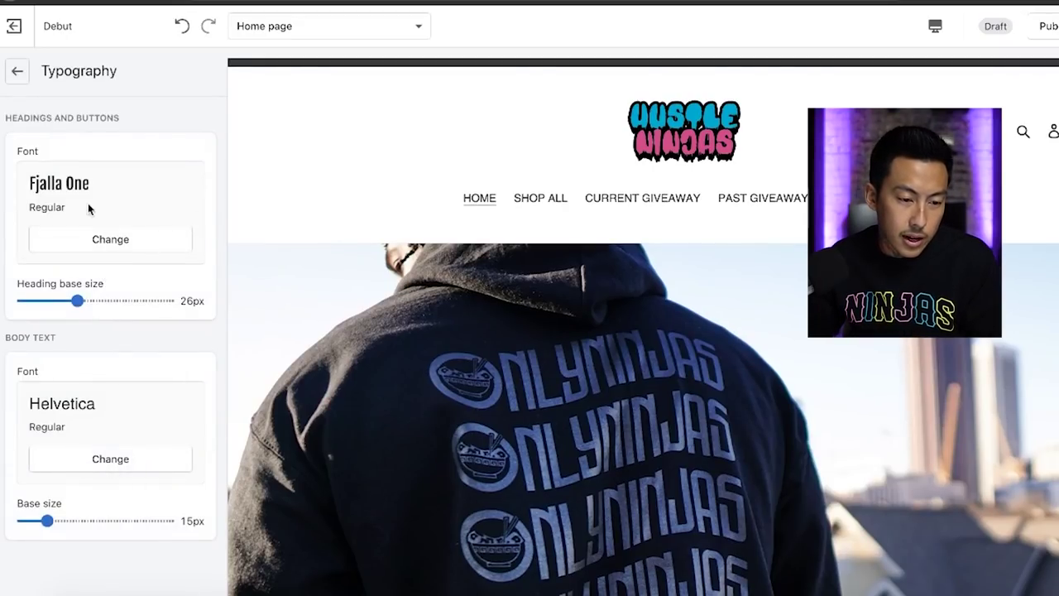
# Set the body text font to Fjalla One by searching 'fjal'.
pyautogui.click(97, 460)
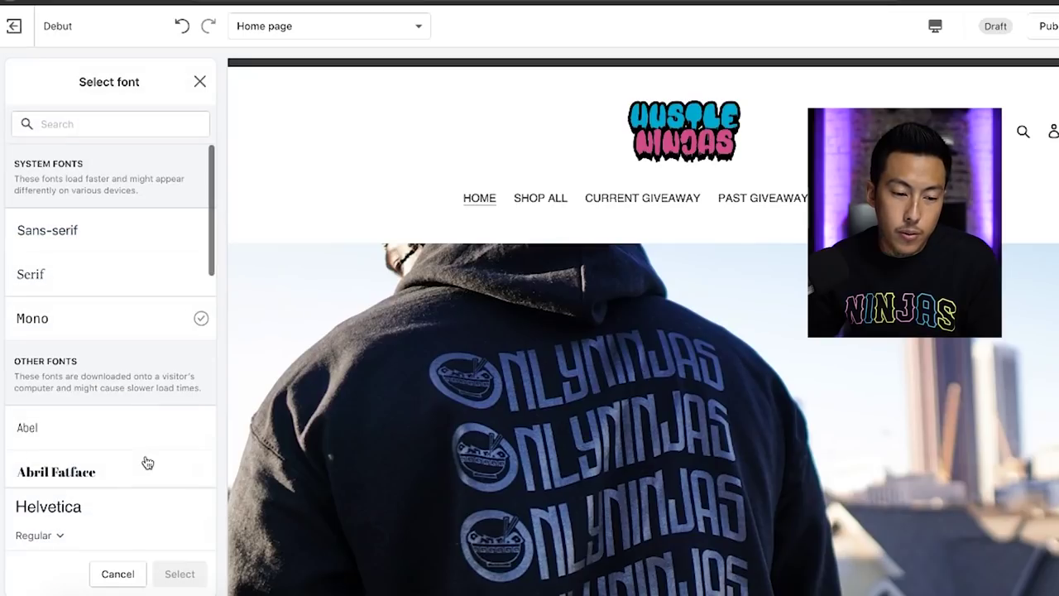
pyautogui.click(112, 124)
pyautogui.write('fjal')
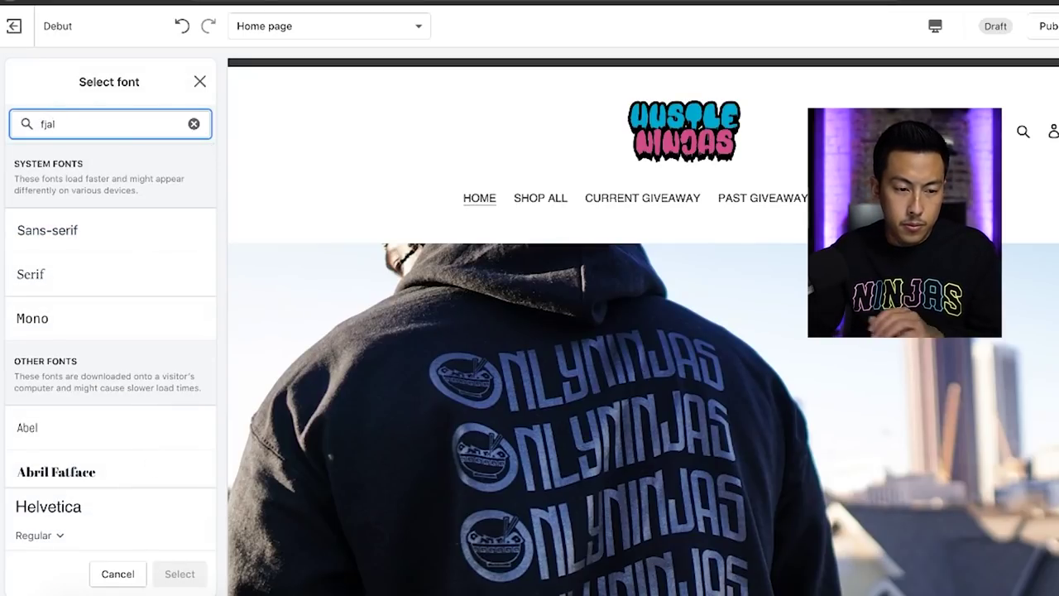
pyautogui.click(104, 230)
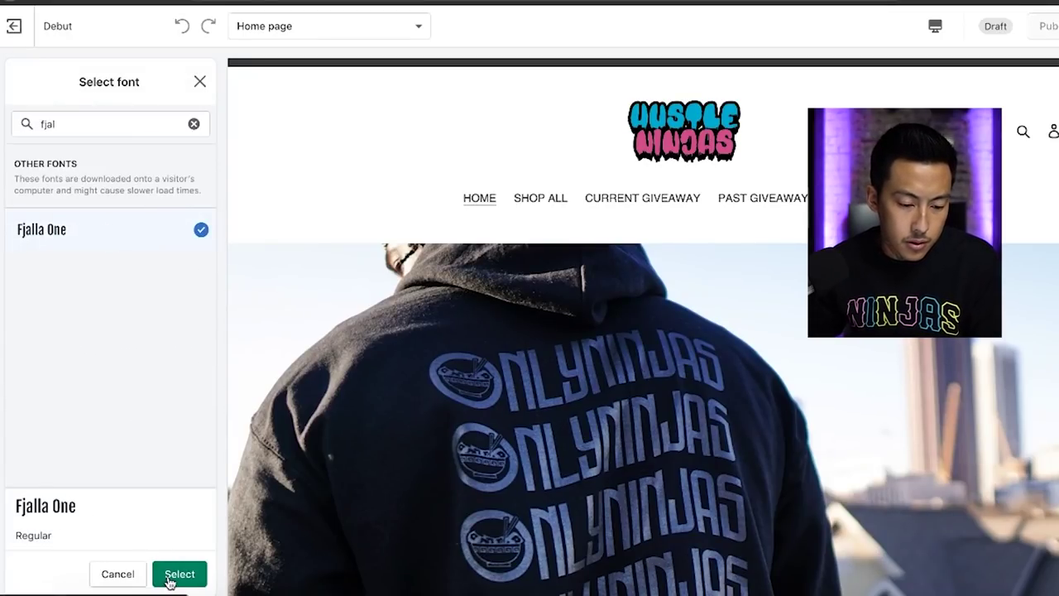
pyautogui.click(179, 574)
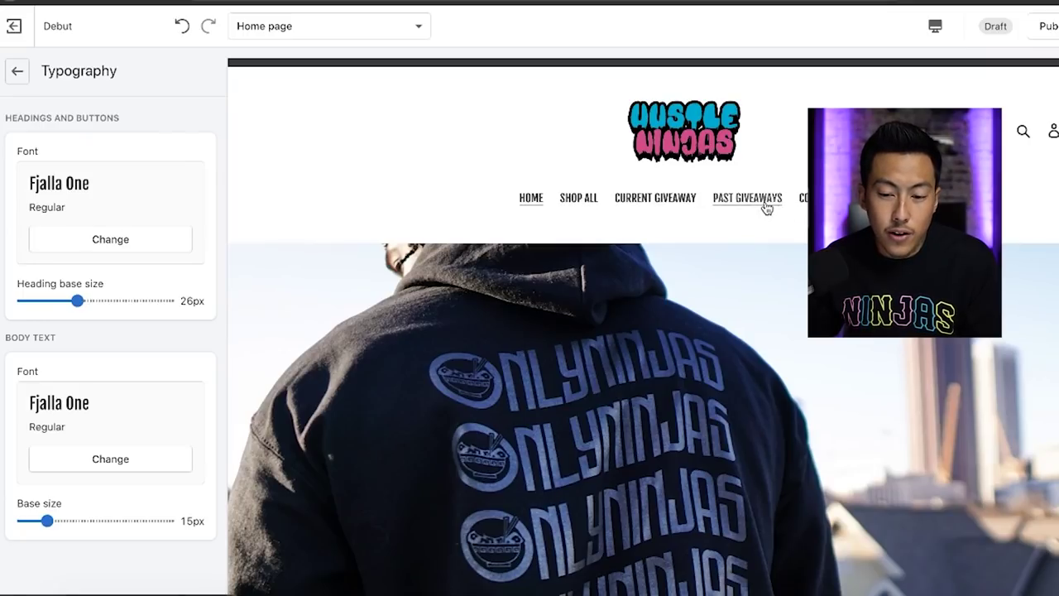
pyautogui.scroll(1, 508, 157)
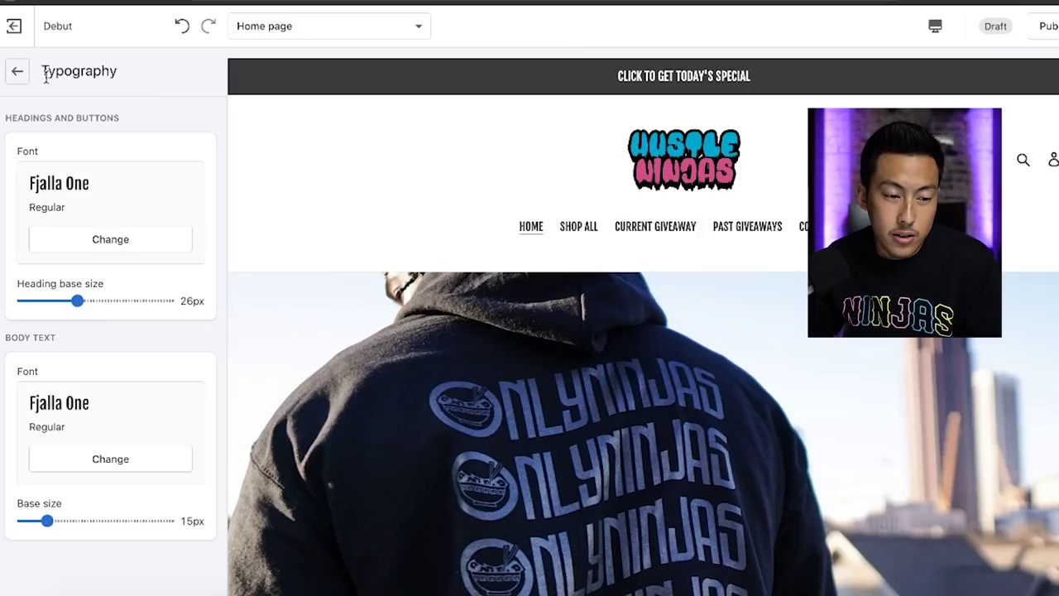
# In theme Colors, open the picker for the red #EA0606 sale price colour.
pyautogui.click(19, 72)
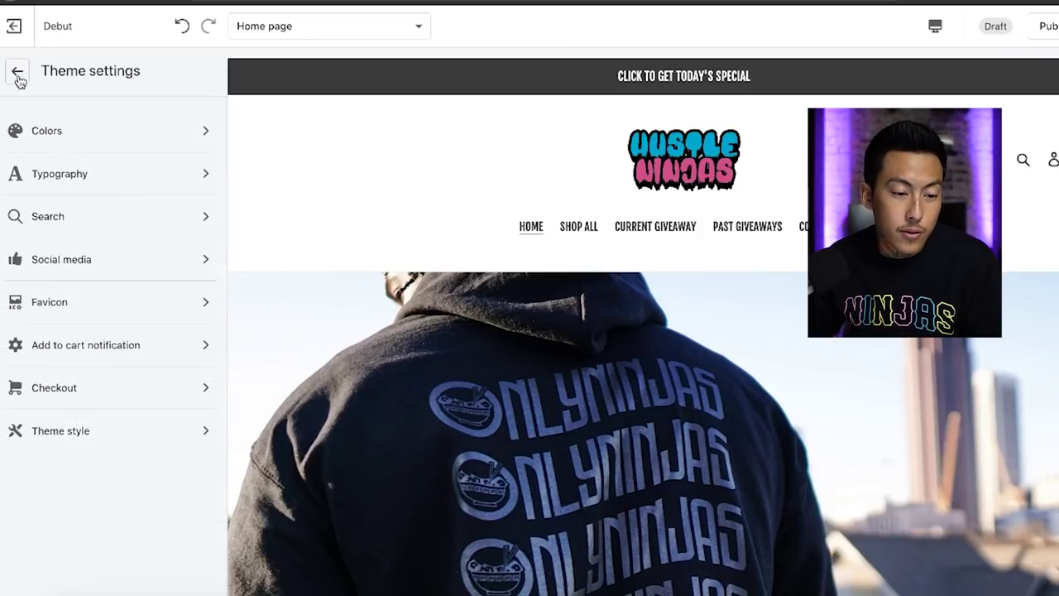
pyautogui.click(78, 139)
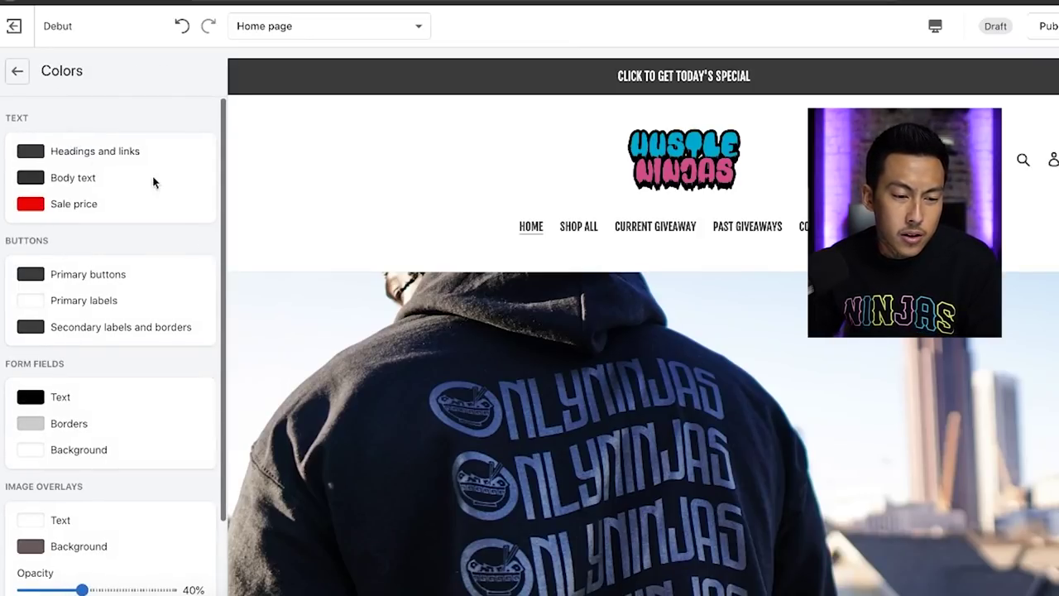
pyautogui.scroll(-10, 421, 220)
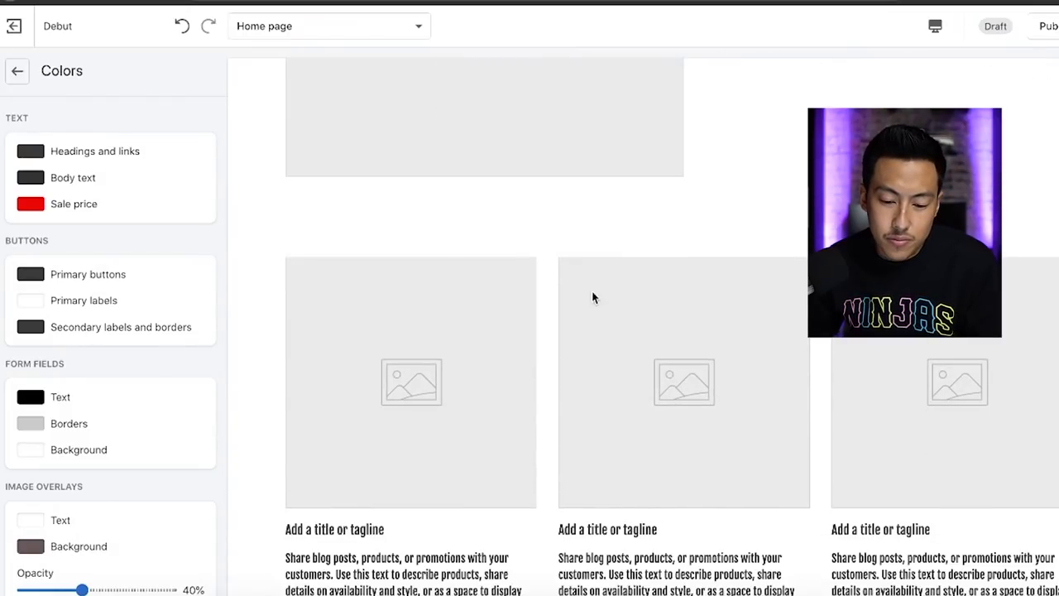
pyautogui.scroll(-12, 757, 353)
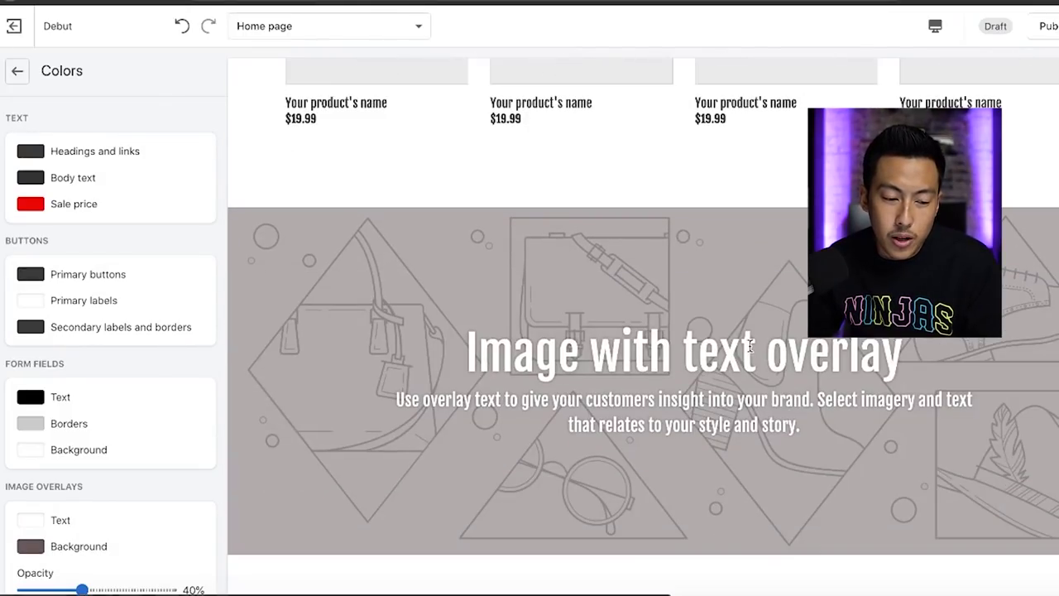
pyautogui.scroll(-6, 749, 346)
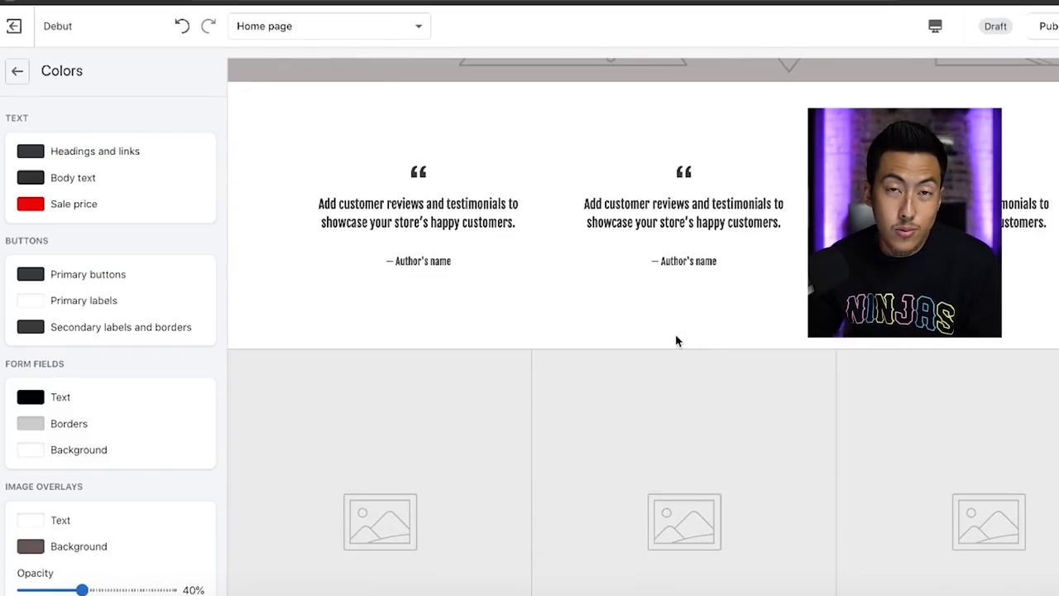
pyautogui.scroll(-1, 662, 335)
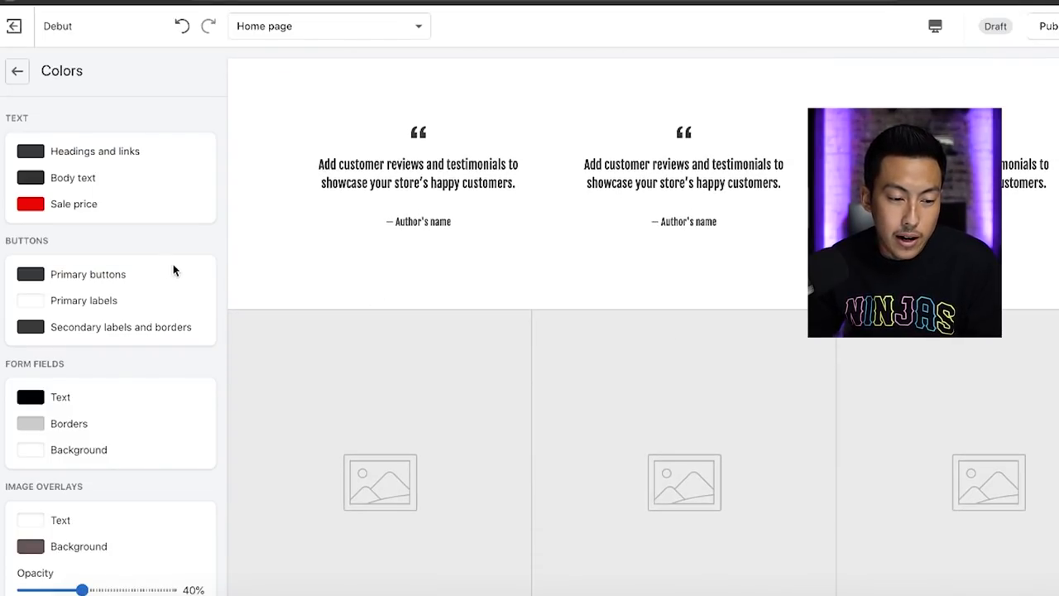
pyautogui.scroll(20, 639, 289)
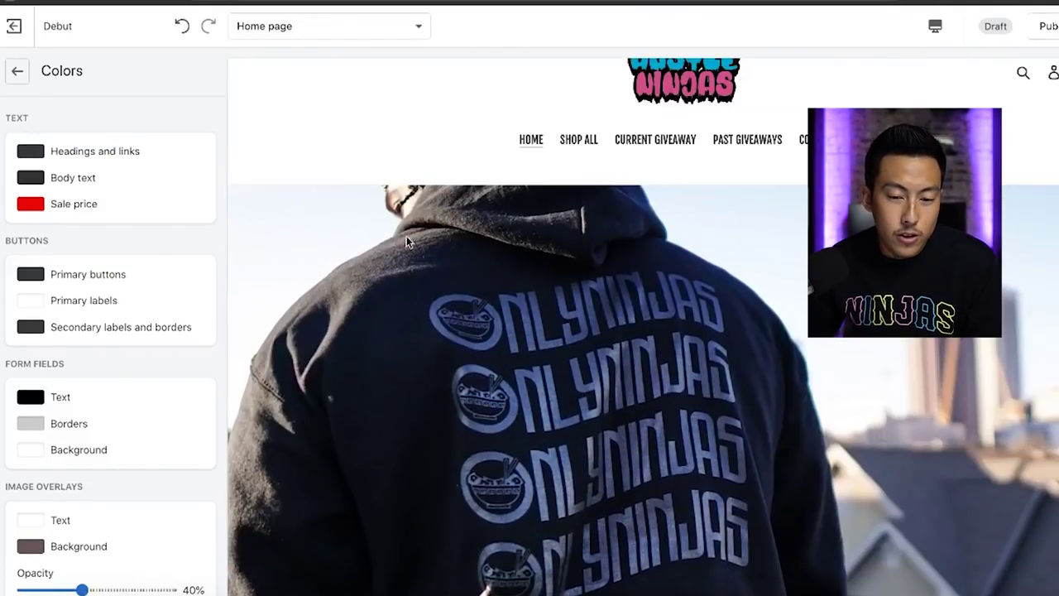
pyautogui.scroll(2, 406, 236)
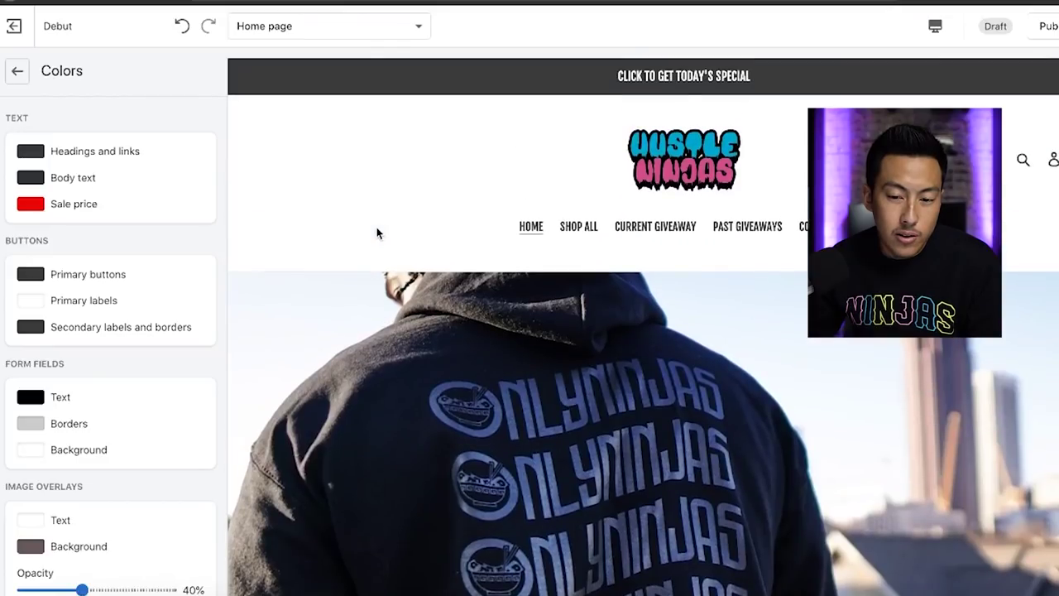
pyautogui.click(27, 207)
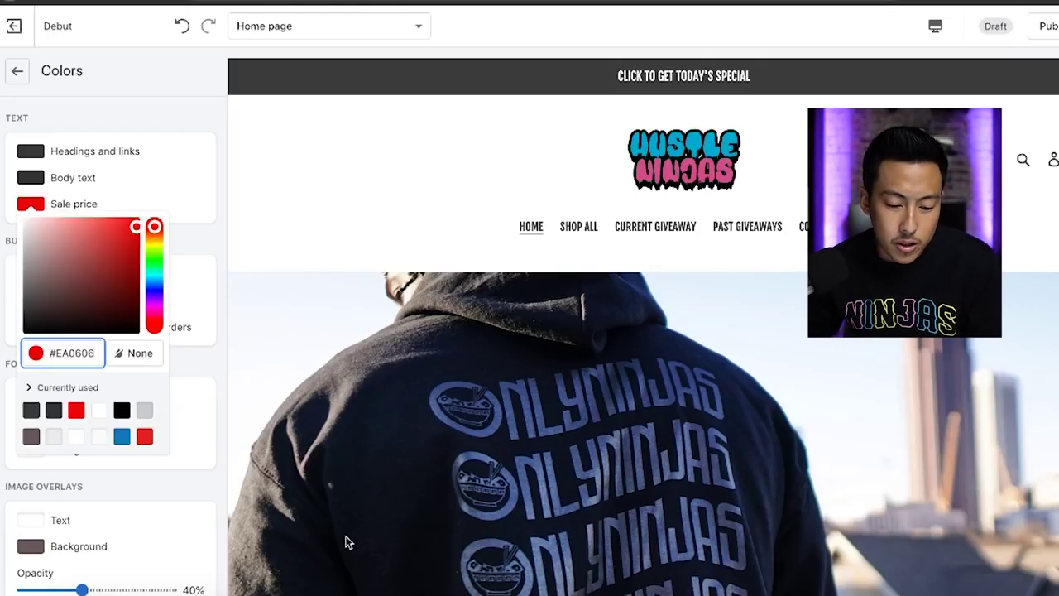
pyautogui.press('super+Tab')
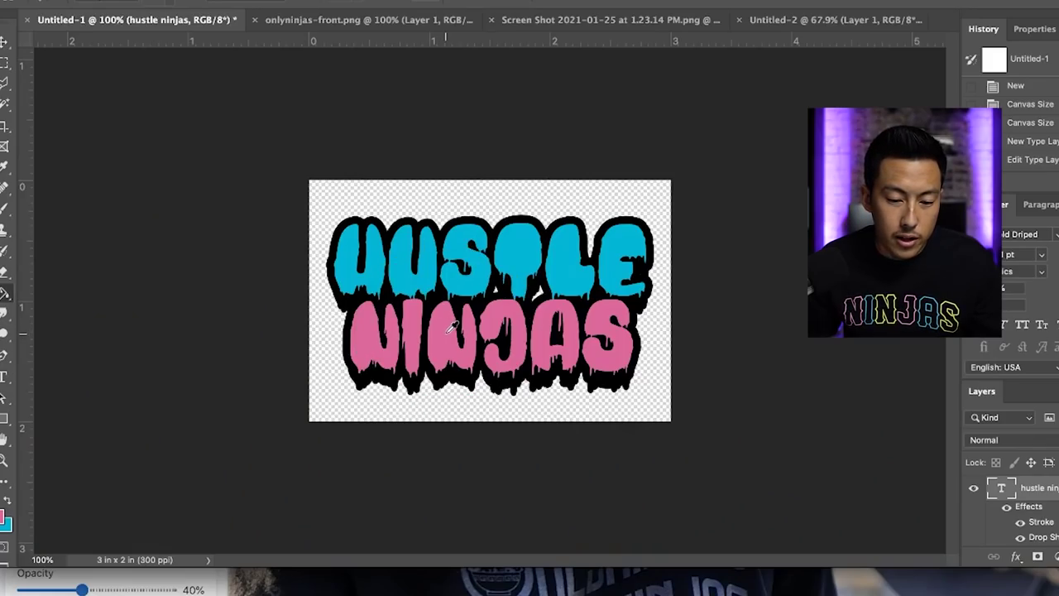
# Copy the logo pink d34d89 from Photoshop into Shopify's sale price hex field.
pyautogui.click(5, 518)
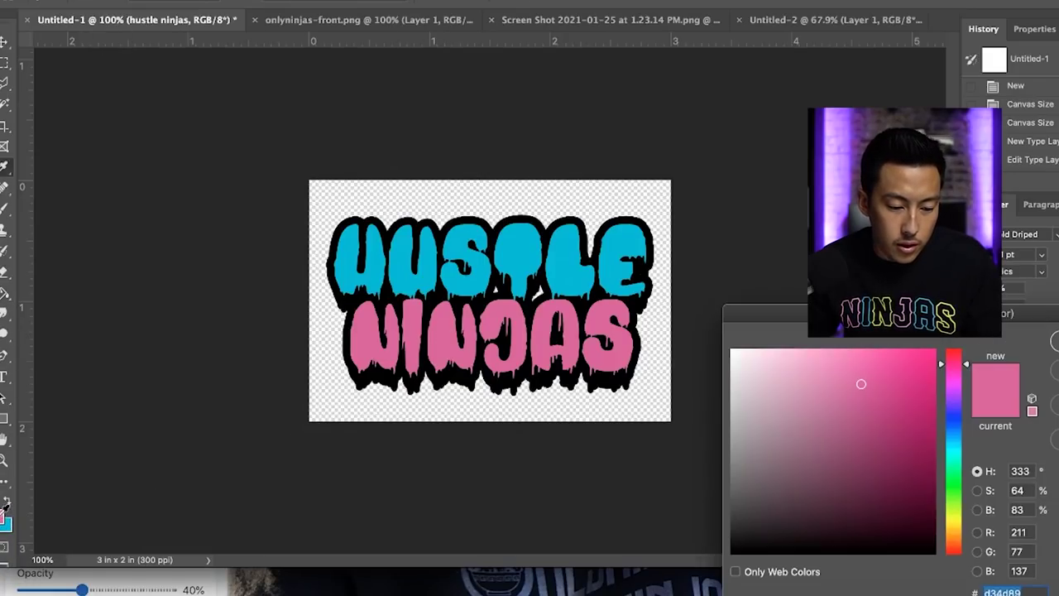
pyautogui.rightClick(1037, 591)
pyautogui.press('Escape')
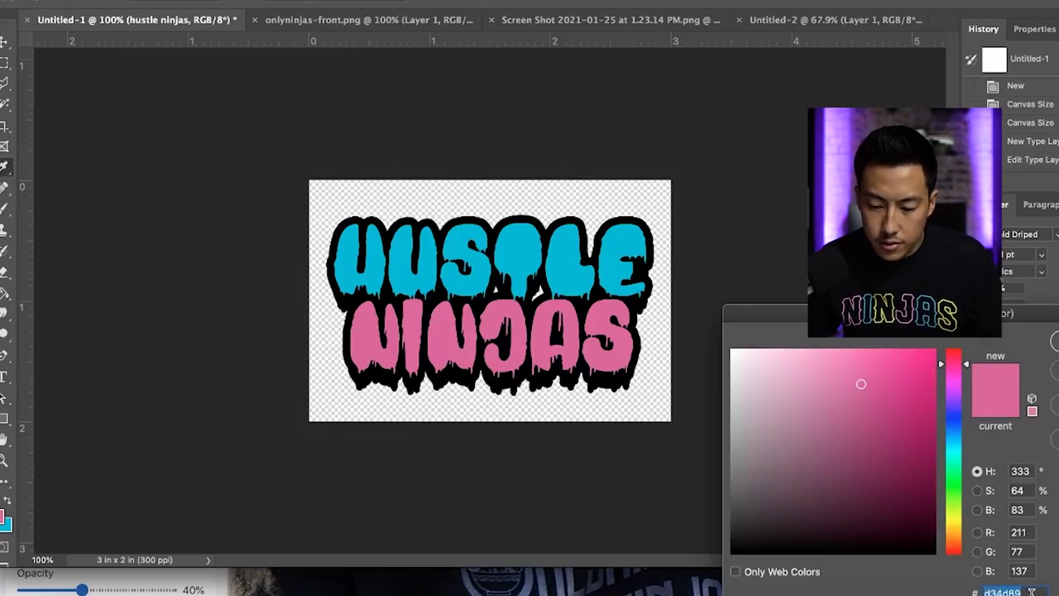
pyautogui.press('super+Tab')
pyautogui.click(83, 360)
pyautogui.hotkey('ctrl', 'a')
pyautogui.write('d34d89')
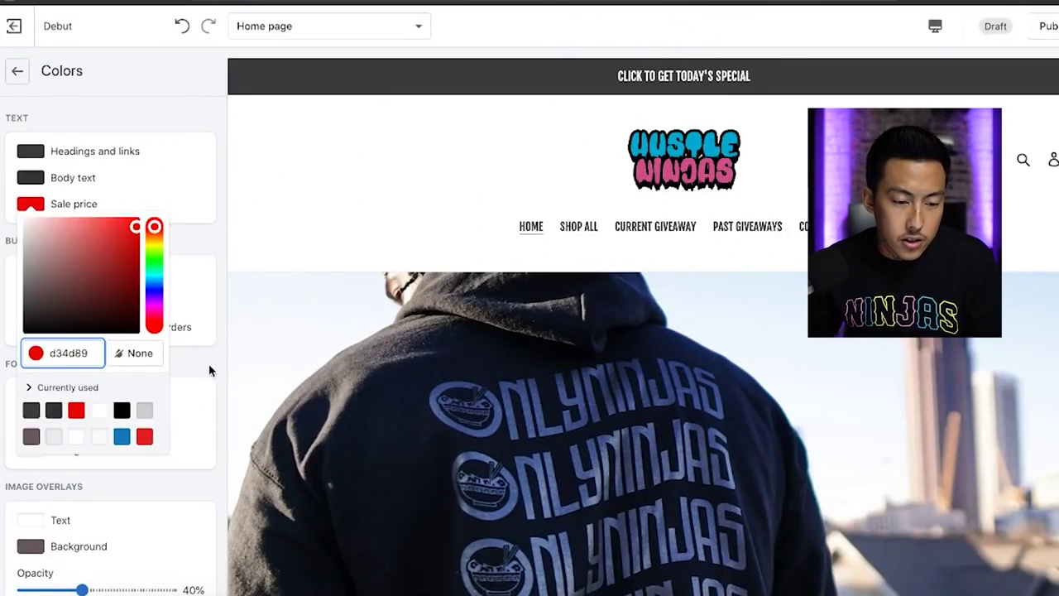
# Apply #D34D89 as the sale price colour and close the colour picker.
pyautogui.press('Return')
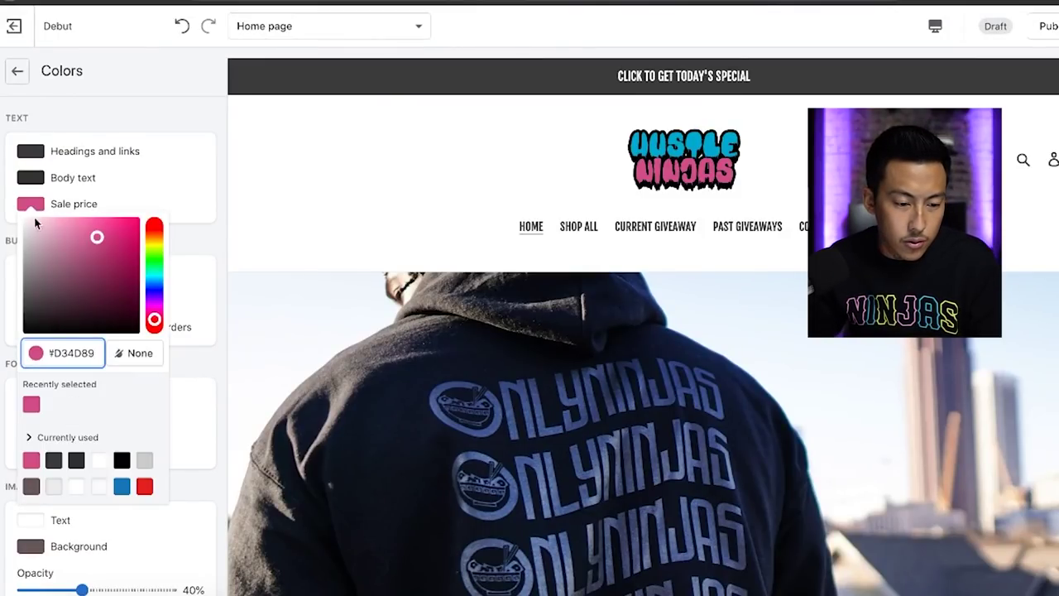
pyautogui.click(222, 243)
pyautogui.scroll(-2, 697, 354)
pyautogui.scroll(-5, 697, 354)
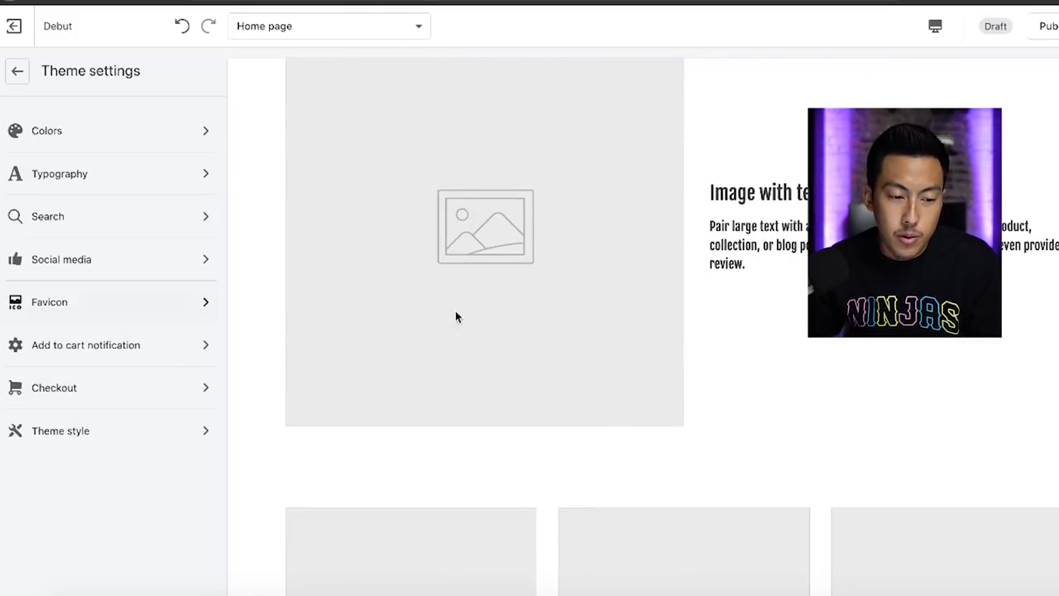
pyautogui.scroll(10, 455, 310)
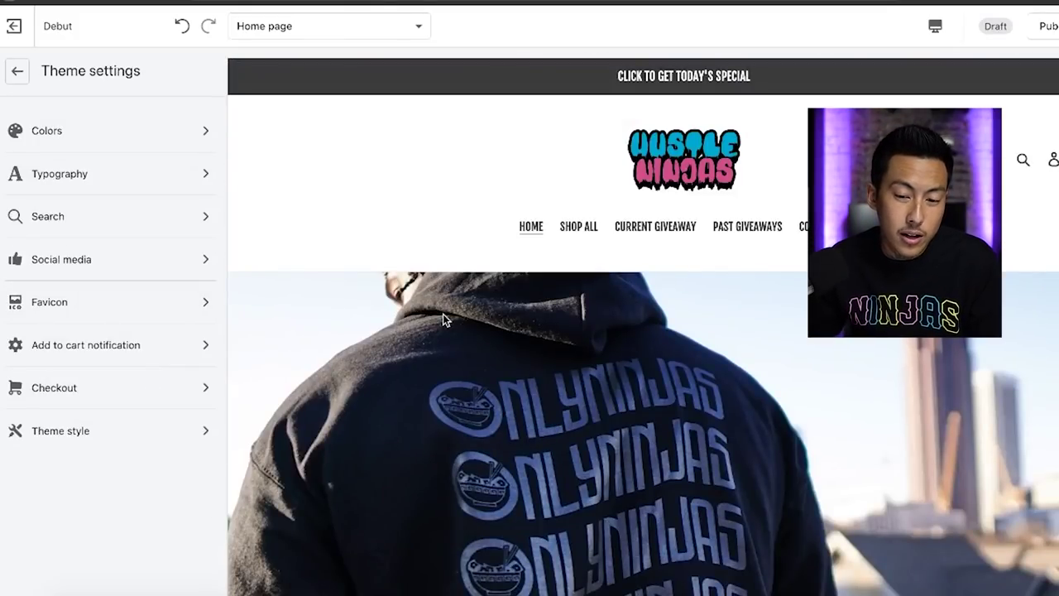
pyautogui.click(183, 318)
# Choose the round pink ninja logo from the image library as the favicon.
pyautogui.click(134, 196)
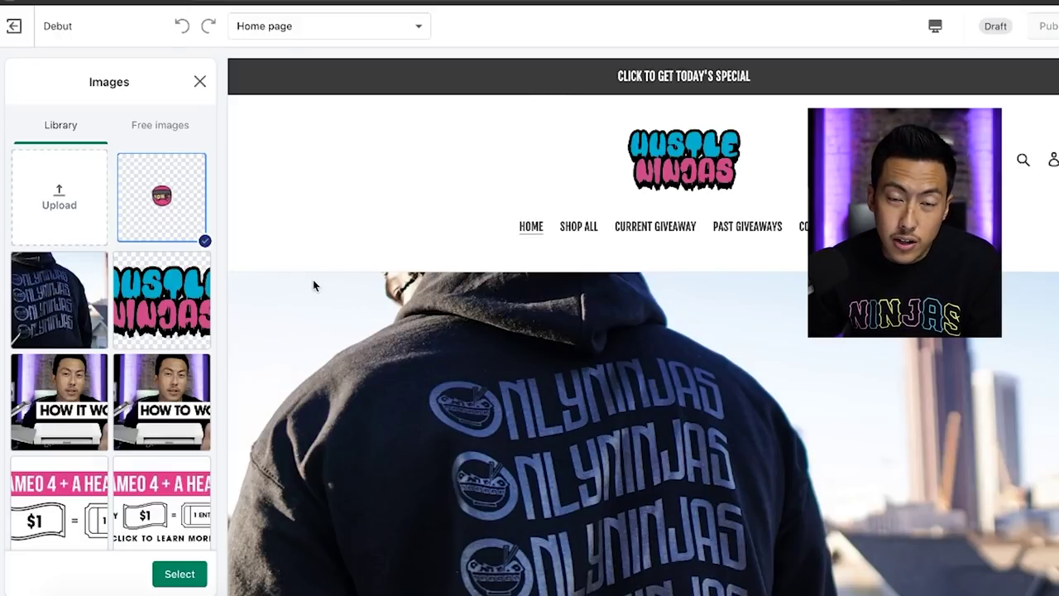
pyautogui.click(179, 575)
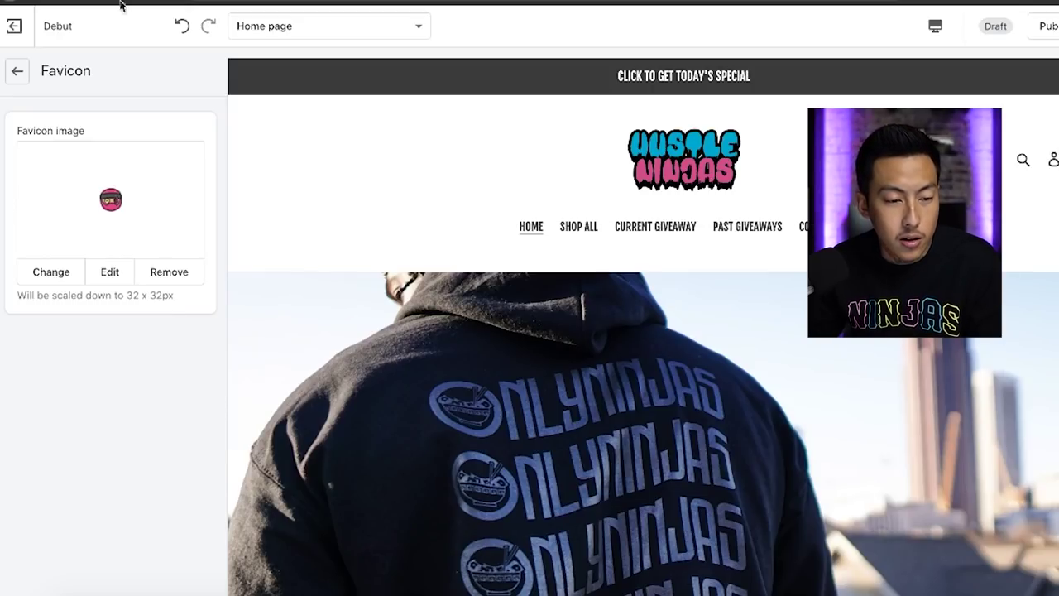
pyautogui.click(17, 70)
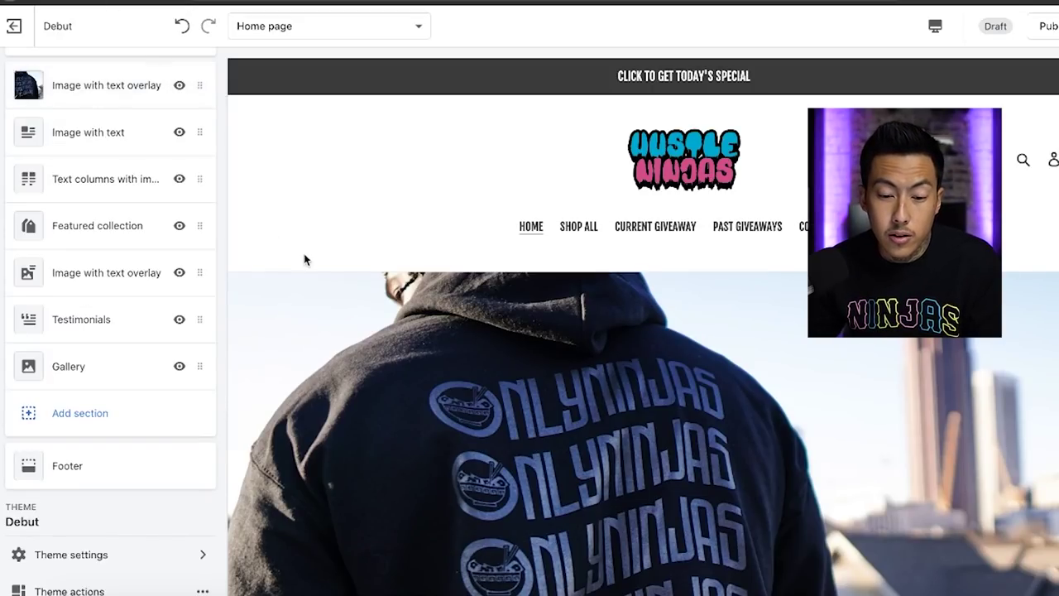
# Open Edit languages from the Debut theme's Actions to reach the English translations.
pyautogui.scroll(-10, 296, 250)
pyautogui.scroll(-10, 291, 245)
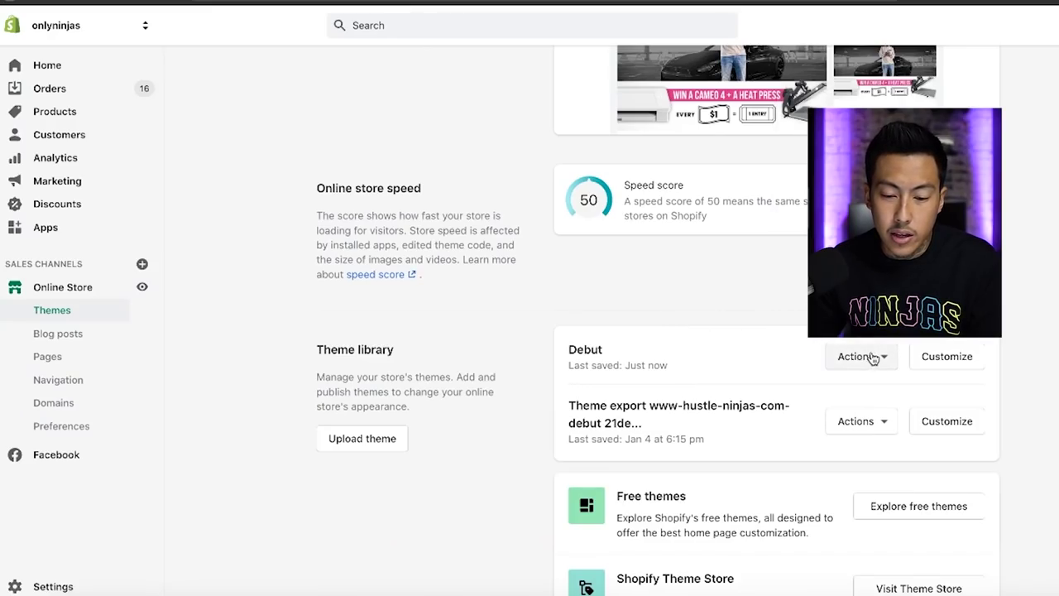
pyautogui.click(861, 356)
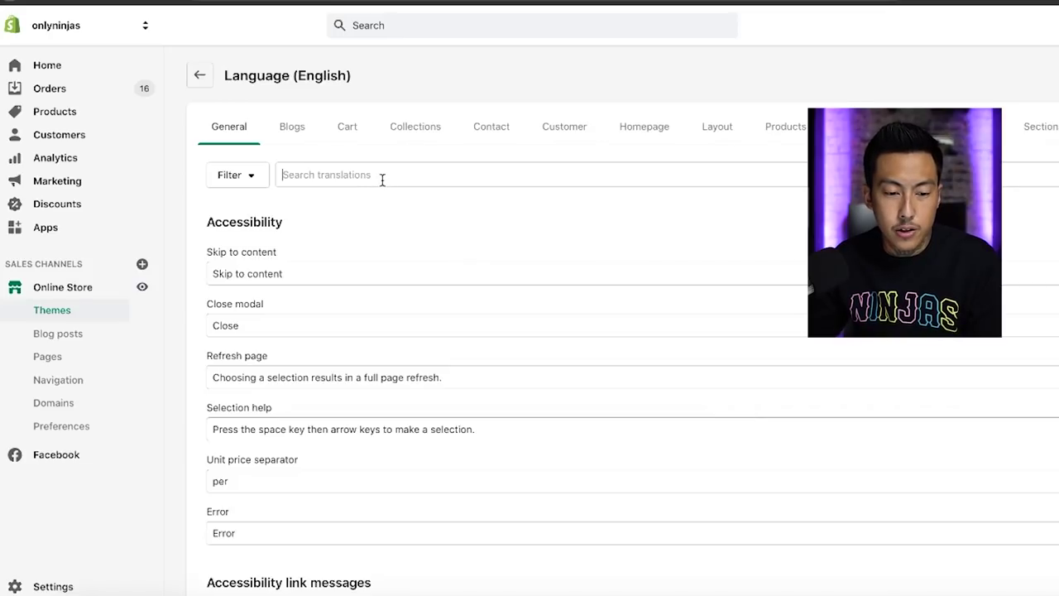
pyautogui.click(381, 179)
# Search translations for 'powered' and save the Powered by shopify text emptied.
pyautogui.write('p')
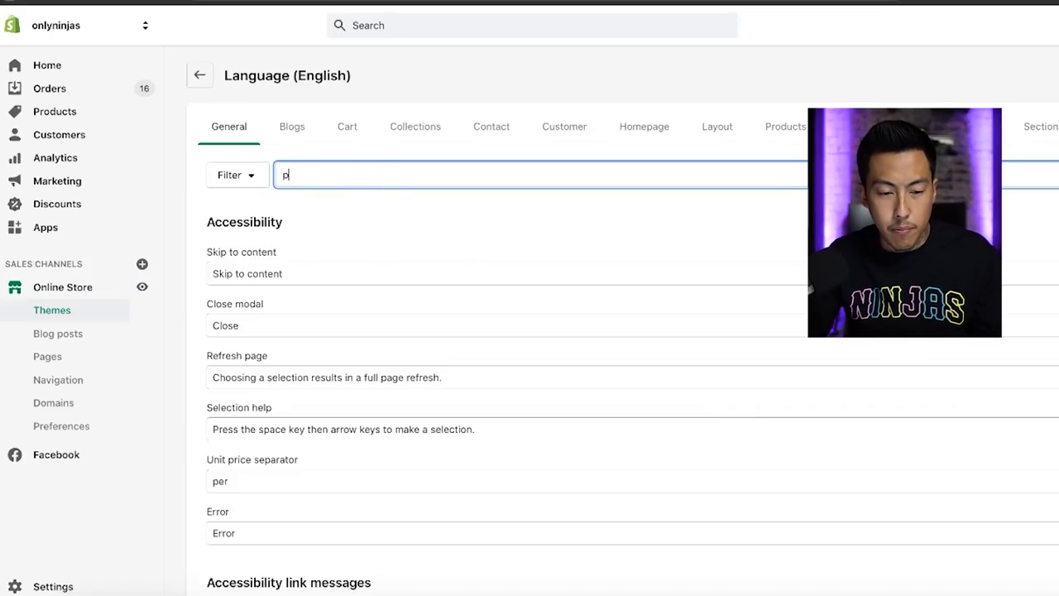
pyautogui.write('owered by')
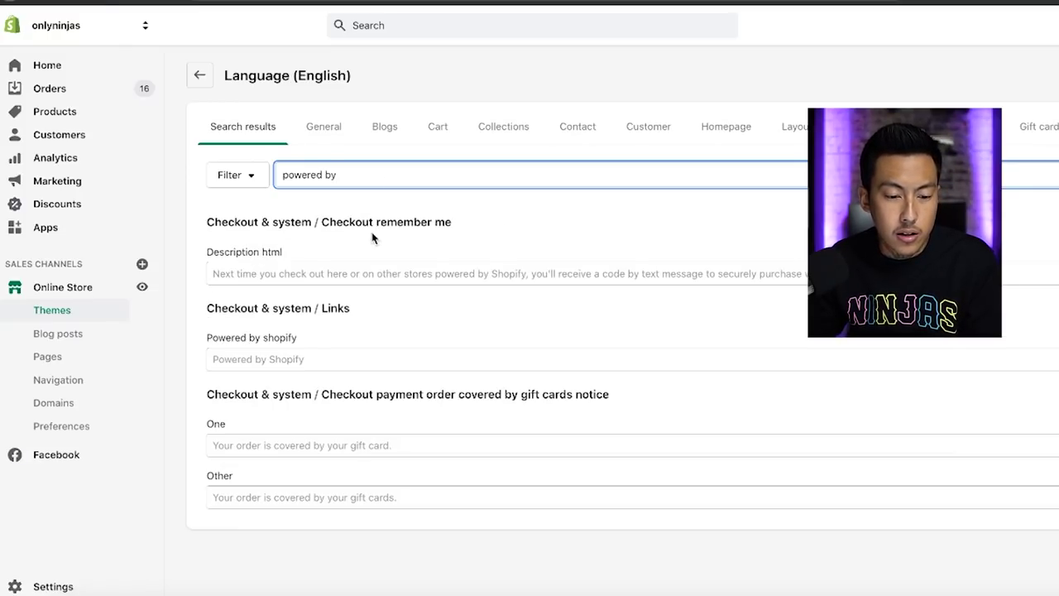
pyautogui.click(281, 360)
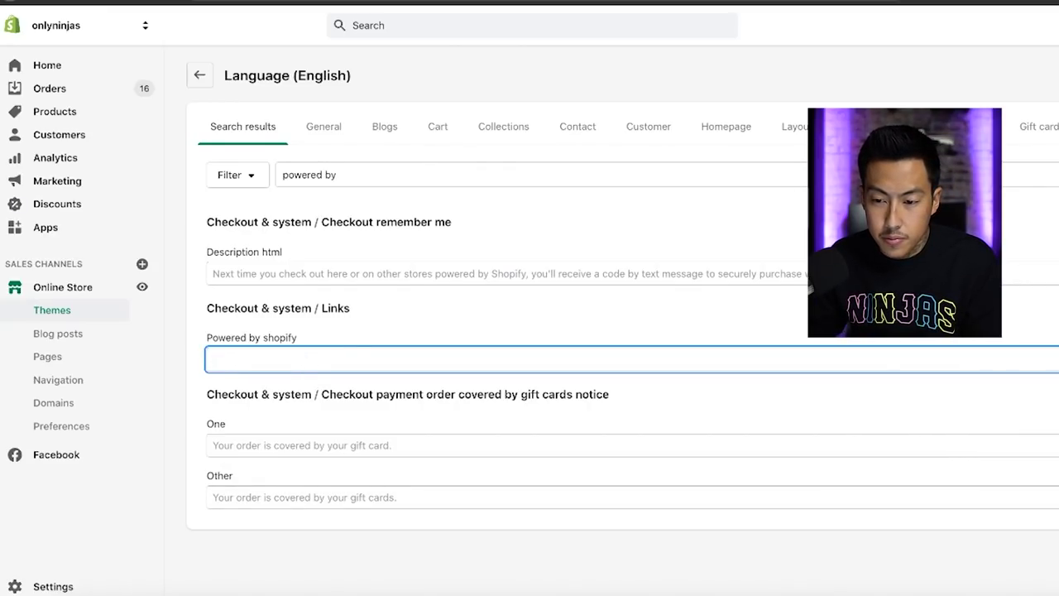
pyautogui.click(836, 98)
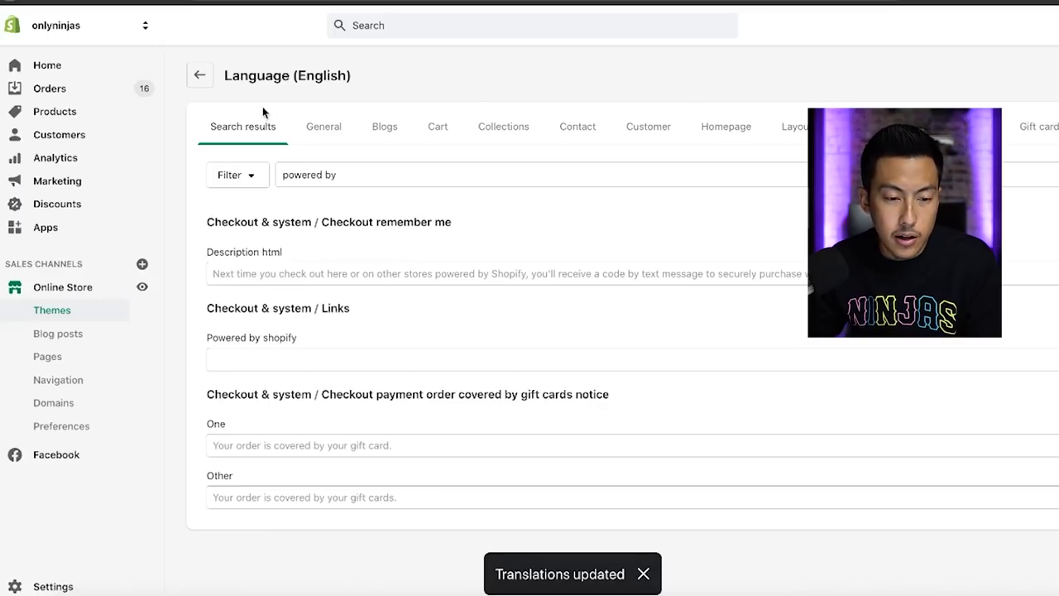
pyautogui.click(205, 79)
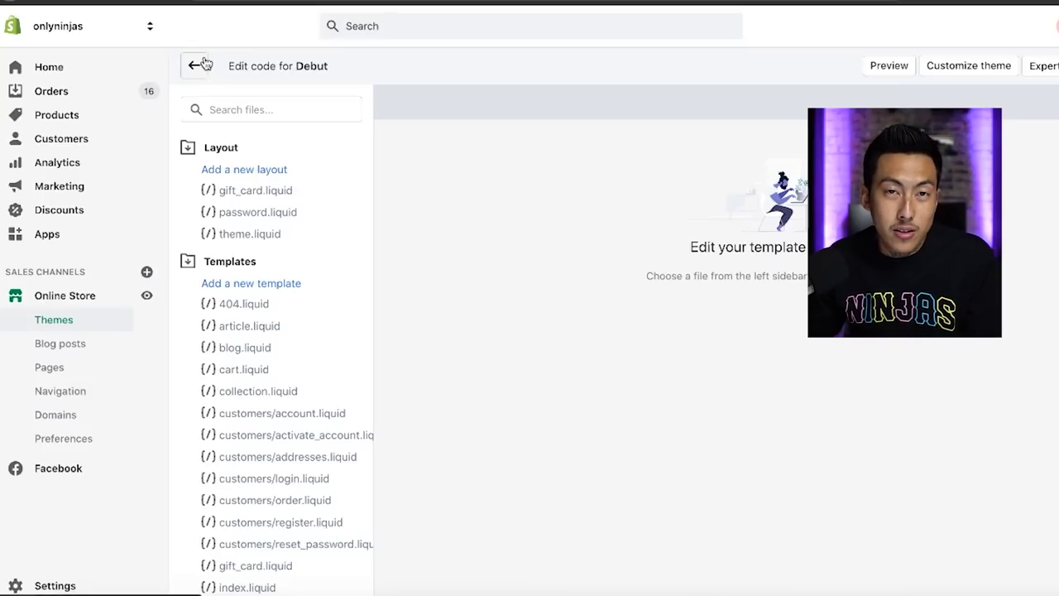
# Go from Themes to Products and bring up a blank Add product form.
pyautogui.click(197, 66)
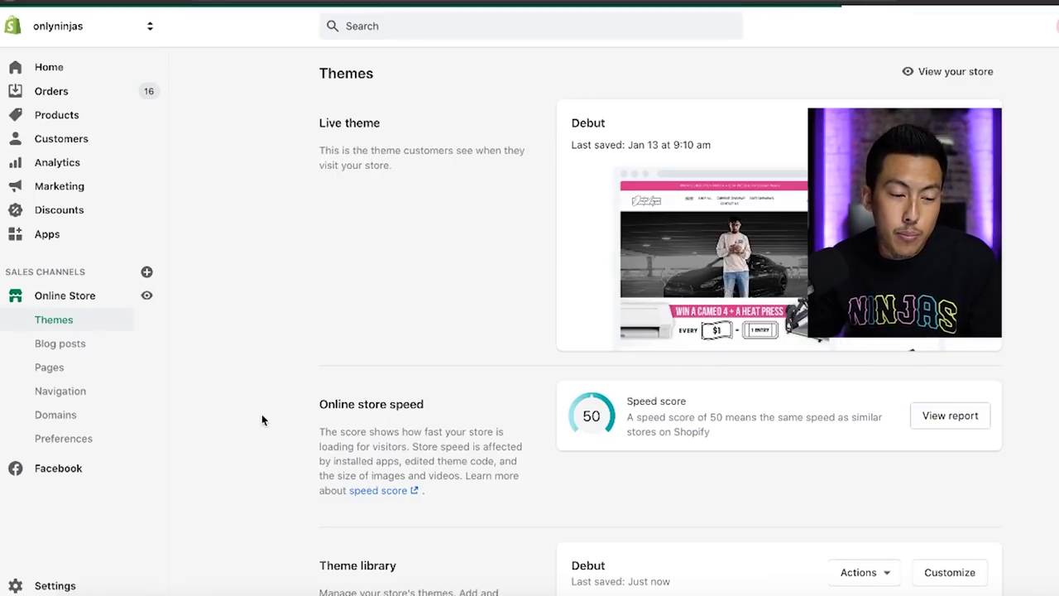
pyautogui.click(103, 126)
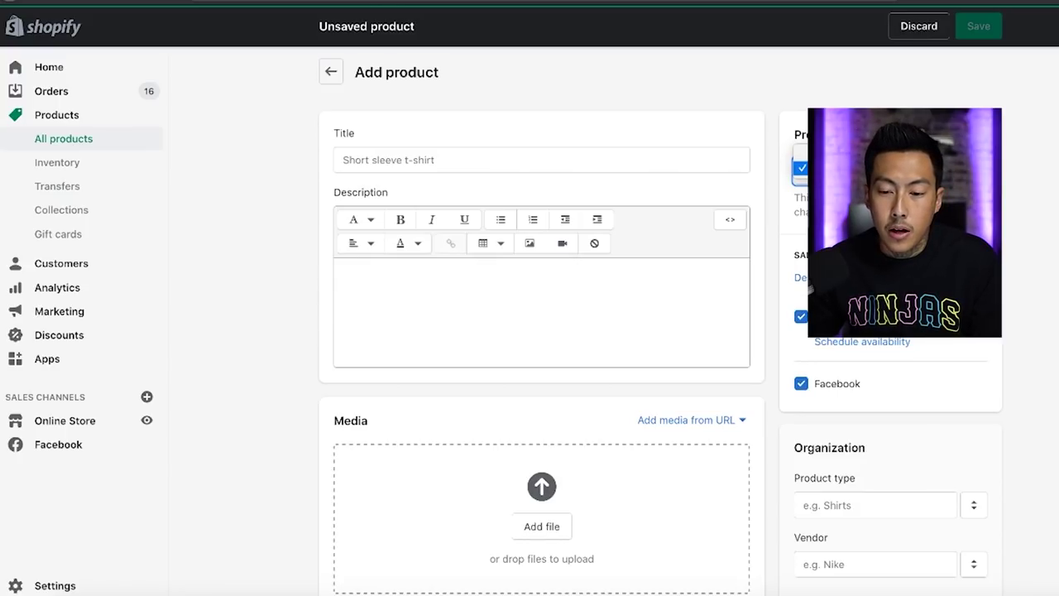
pyautogui.click(1004, 165)
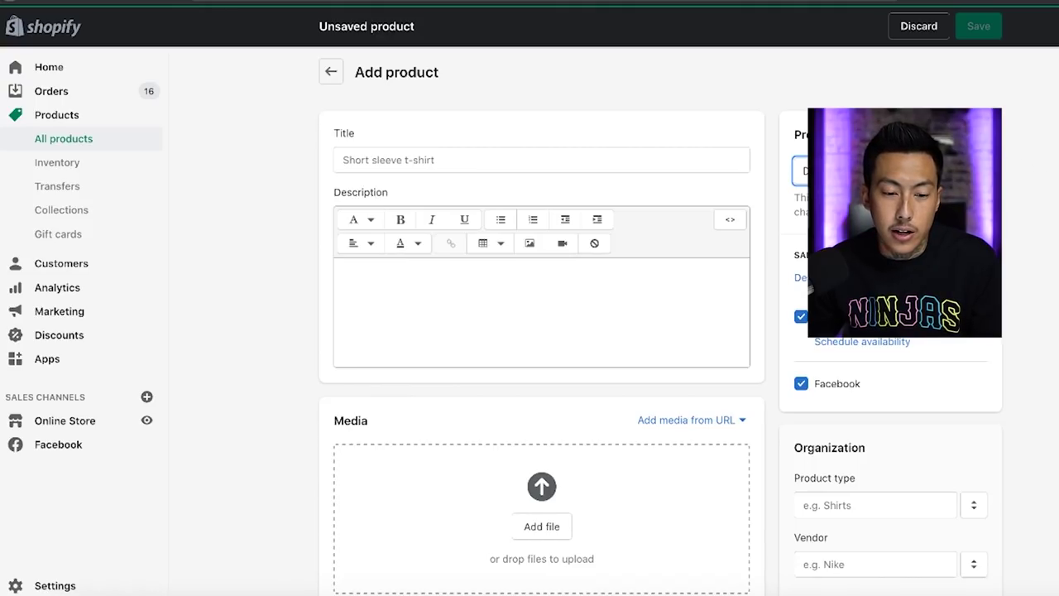
# Title the new product 'Ninjas Shirt' and start its description with '100% cotton'.
pyautogui.click(565, 163)
pyautogui.write('N')
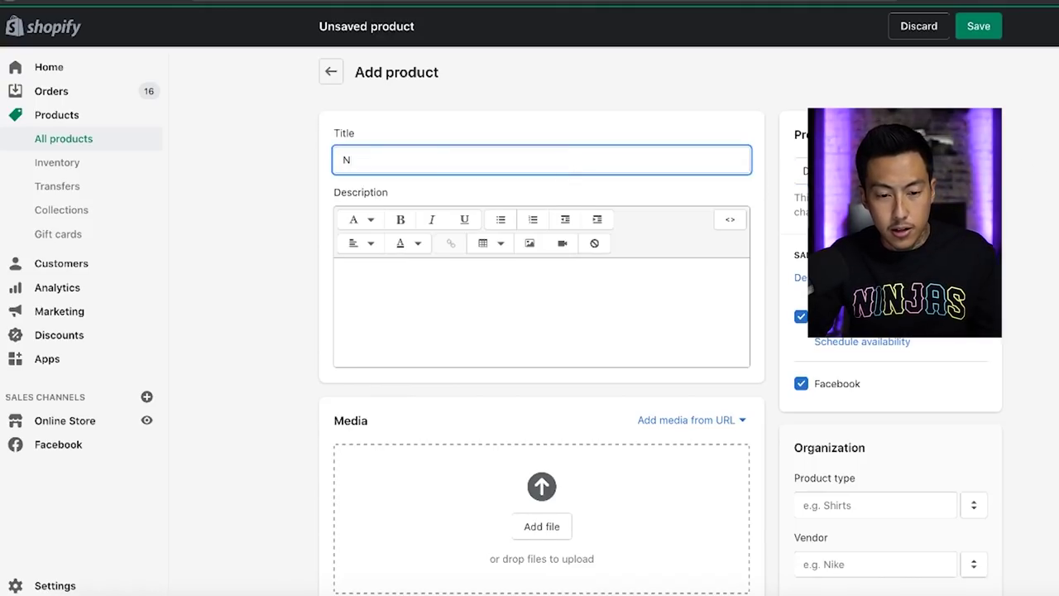
pyautogui.write('injas Shirt')
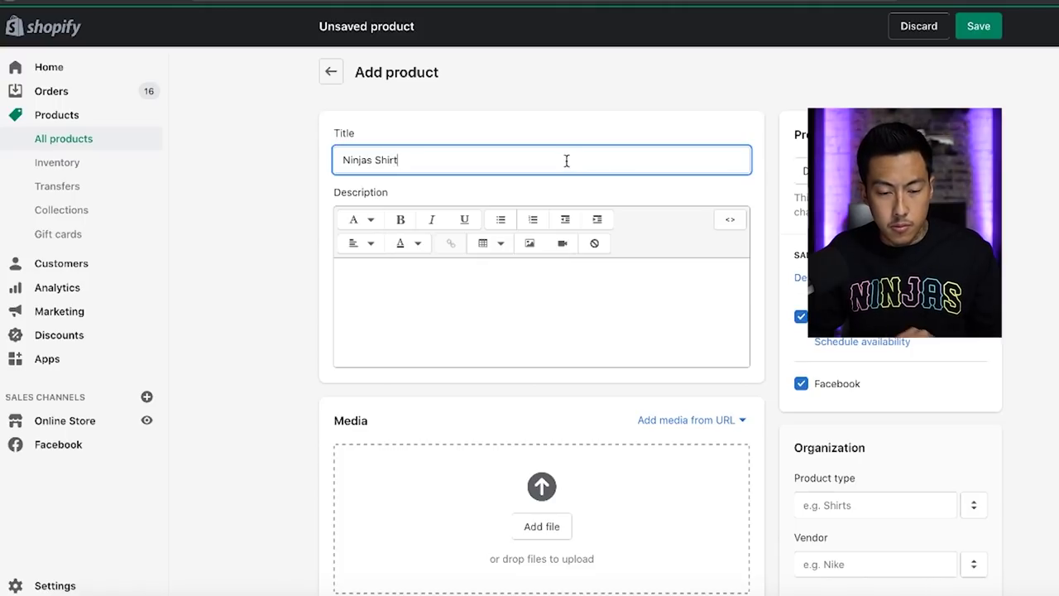
pyautogui.click(559, 309)
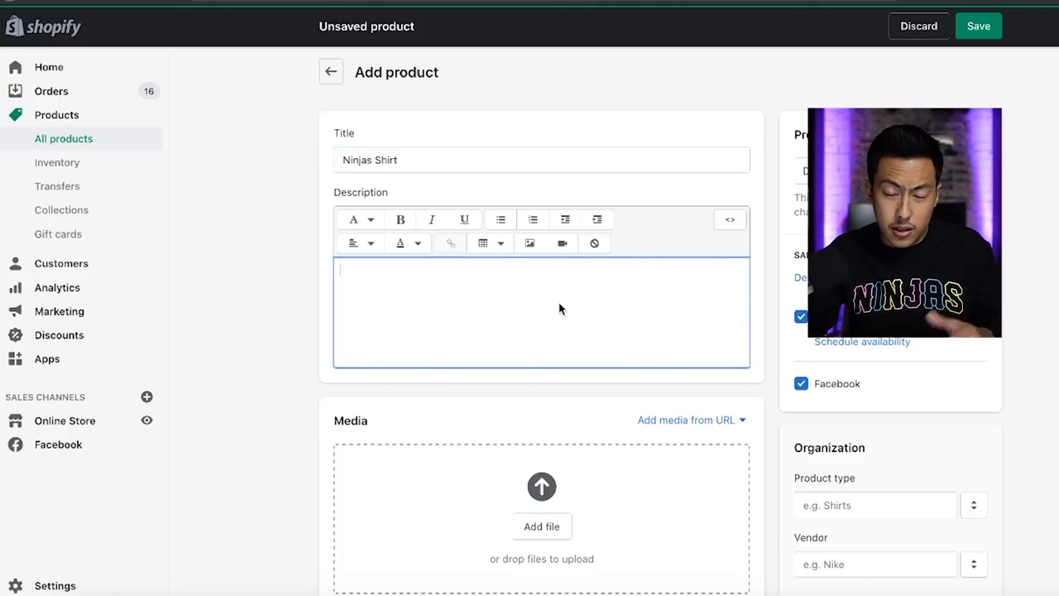
pyautogui.write('- 1')
pyautogui.press('BackSpace')
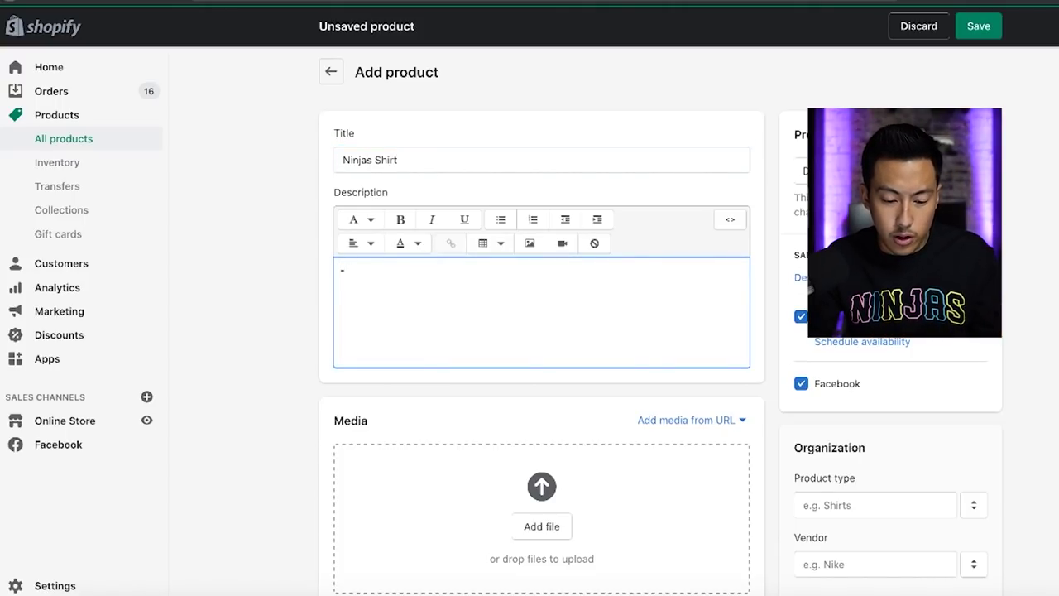
pyautogui.write('100% cotton')
# Add a 'unisex fit' description line and upload the black NINJAS sweatshirt photo to Media.
pyautogui.press('Return')
pyautogui.write('-unise')
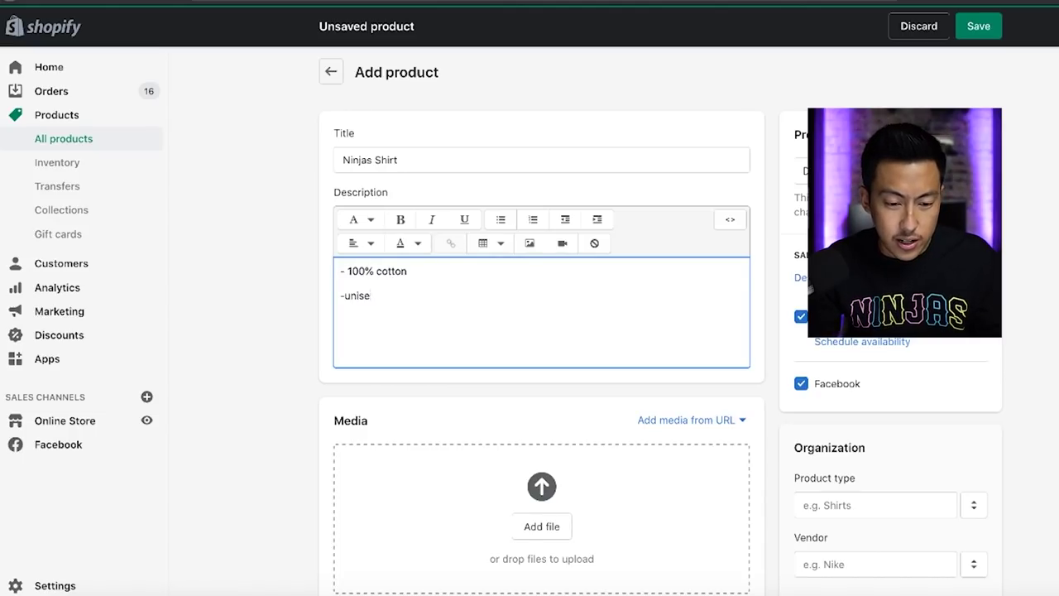
pyautogui.press('BackSpace')
pyautogui.press('BackSpace')
pyautogui.write('unisex fit')
pyautogui.press('Return')
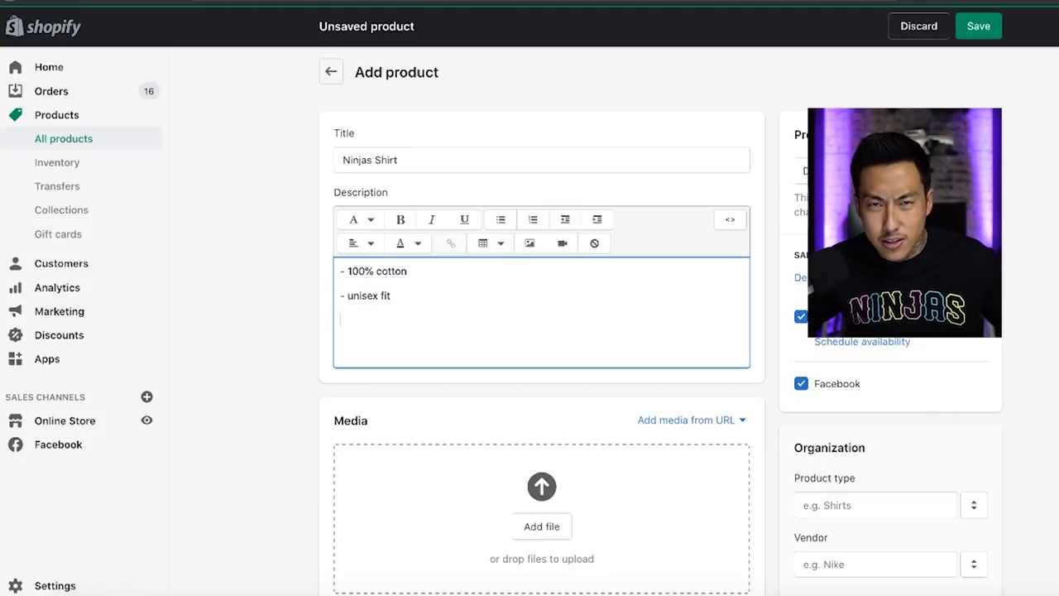
pyautogui.scroll(-2, 598, 354)
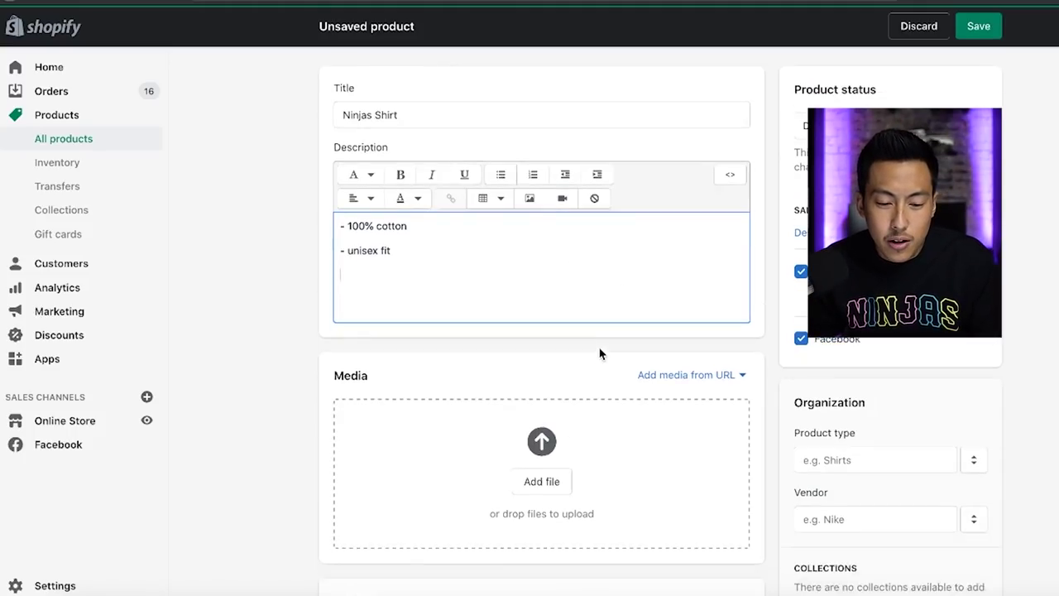
pyautogui.click(595, 416)
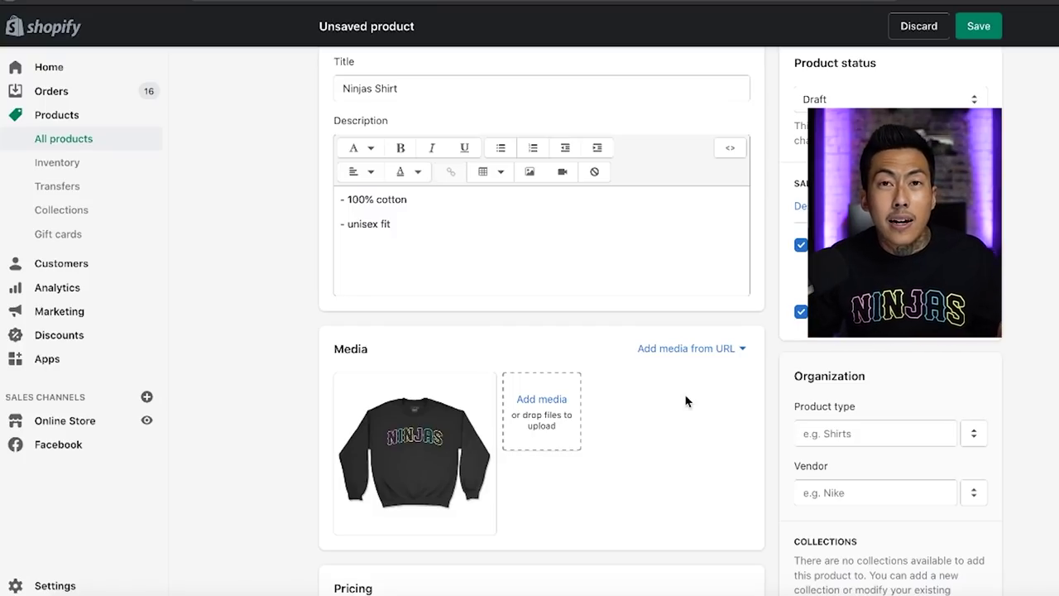
# Enter 30 as the compare-at price and 24 as the selling price.
pyautogui.scroll(-4, 453, 340)
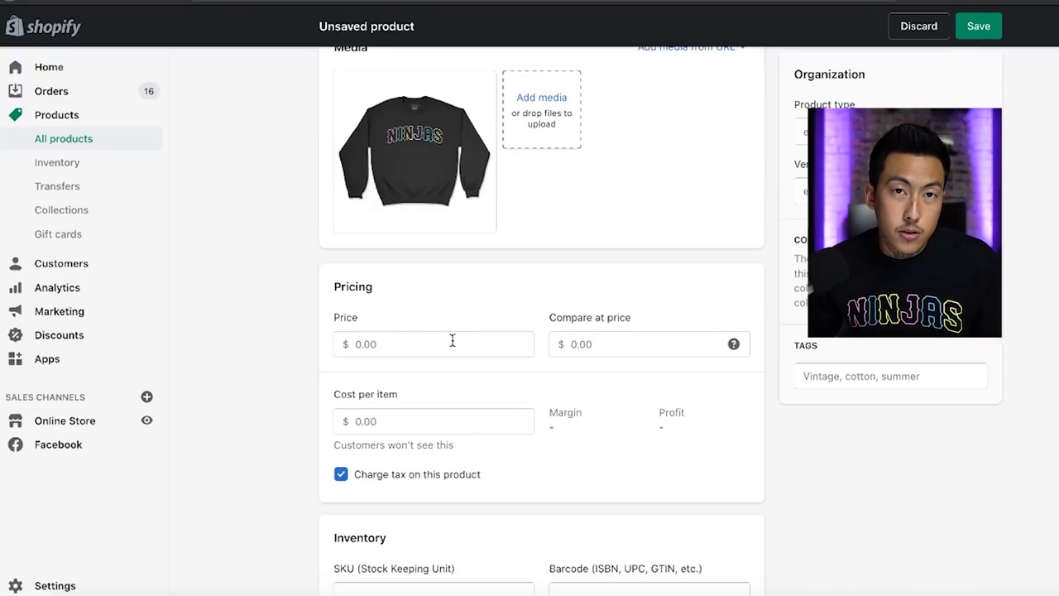
pyautogui.click(614, 348)
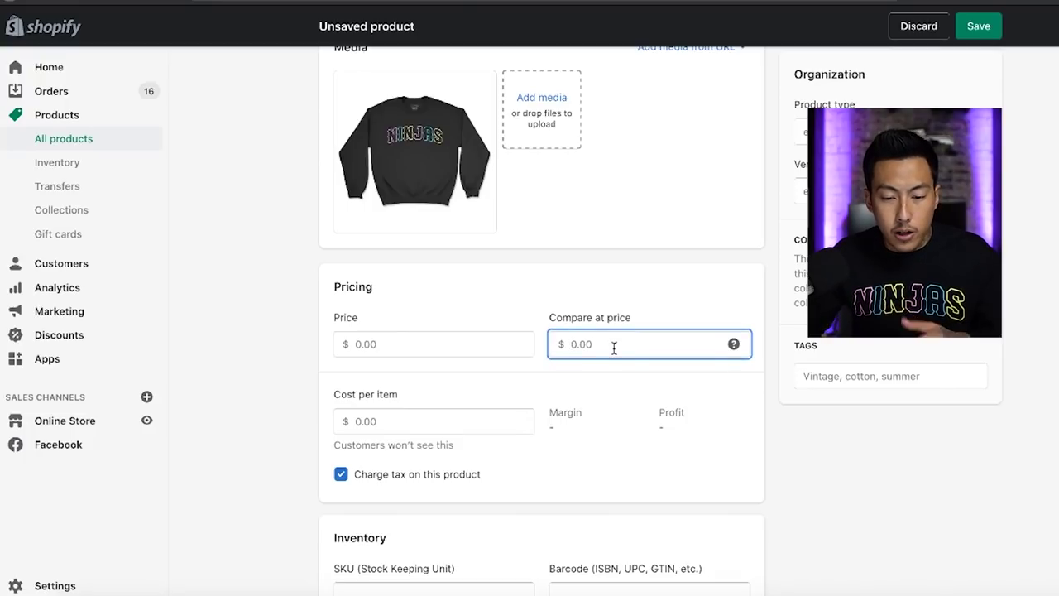
pyautogui.write('30')
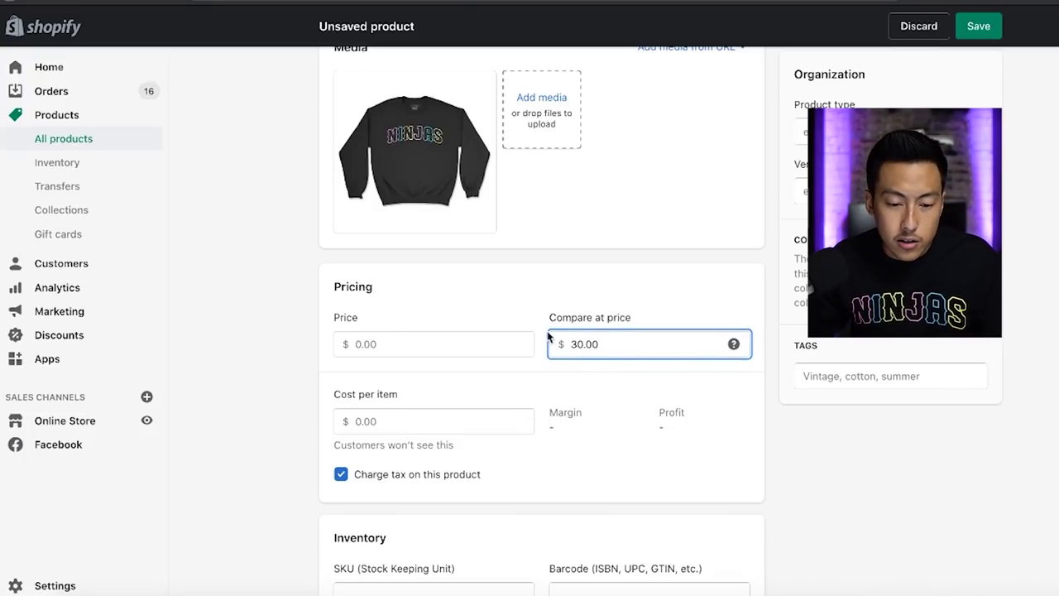
pyautogui.click(489, 338)
pyautogui.write('24')
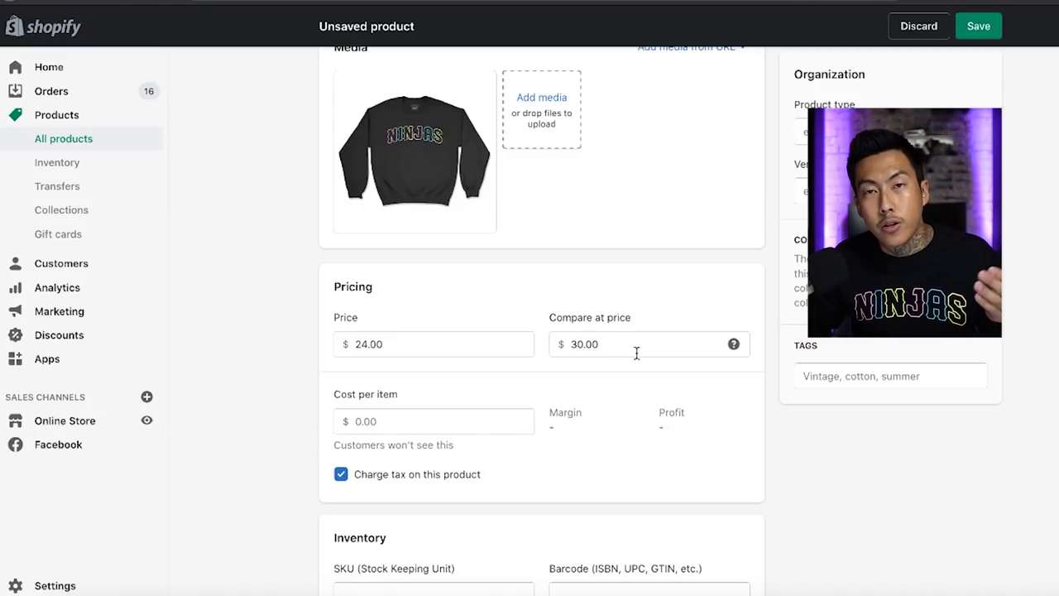
pyautogui.scroll(-4, 468, 366)
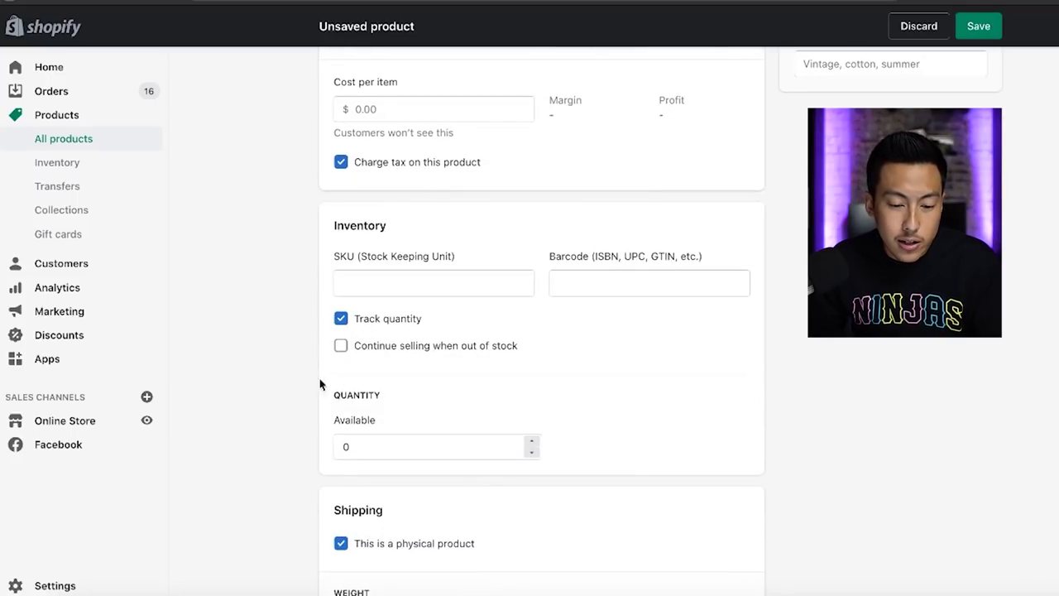
# Enable multiple options and list sizes S, M, L, XL, 2XL and 3XL.
pyautogui.scroll(-2, 324, 396)
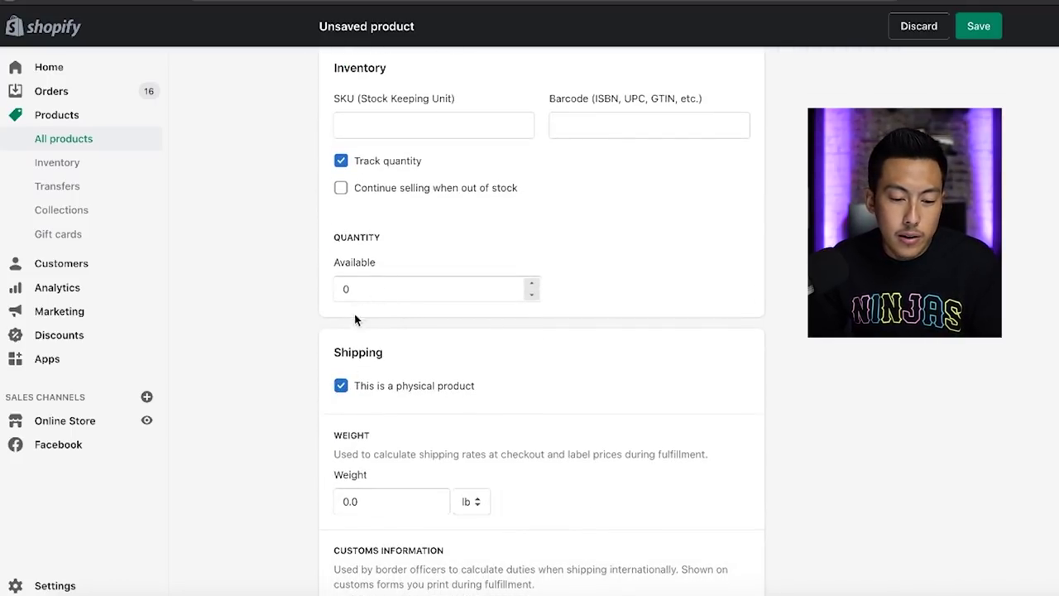
pyautogui.scroll(-4, 369, 333)
pyautogui.scroll(-2, 317, 435)
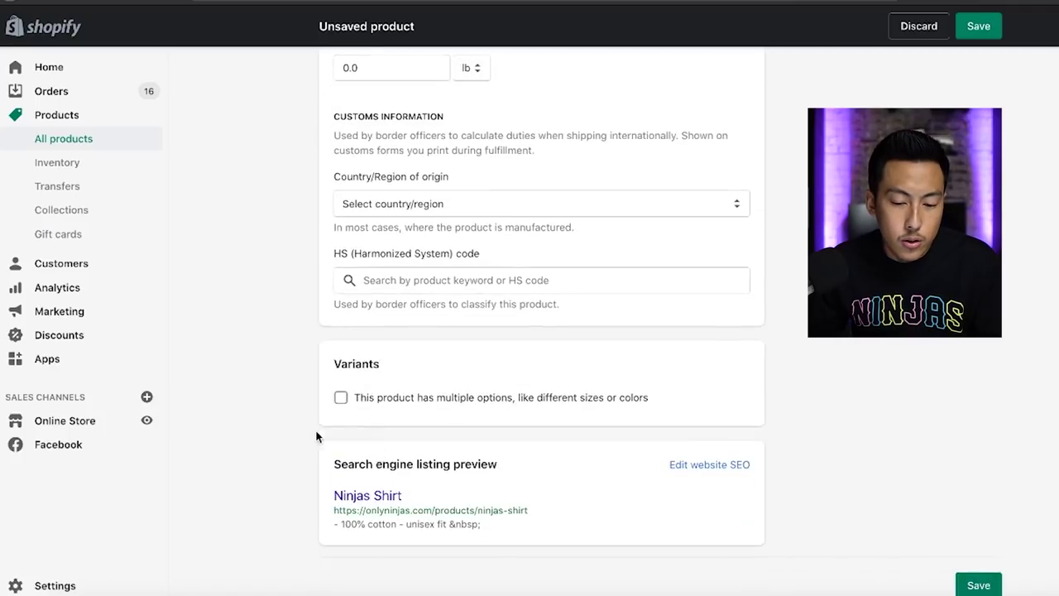
pyautogui.click(388, 395)
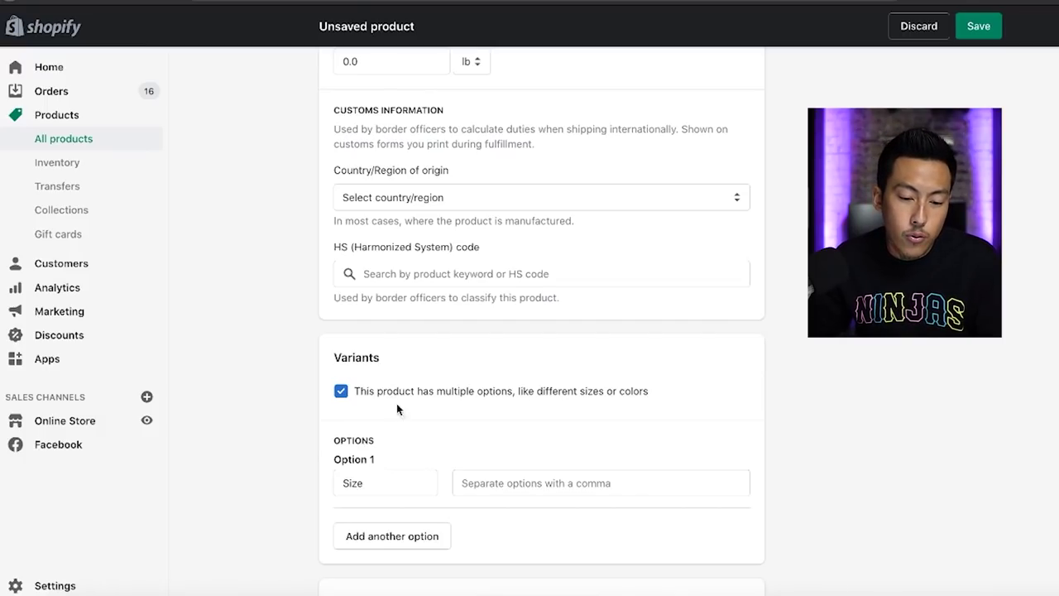
pyautogui.click(510, 484)
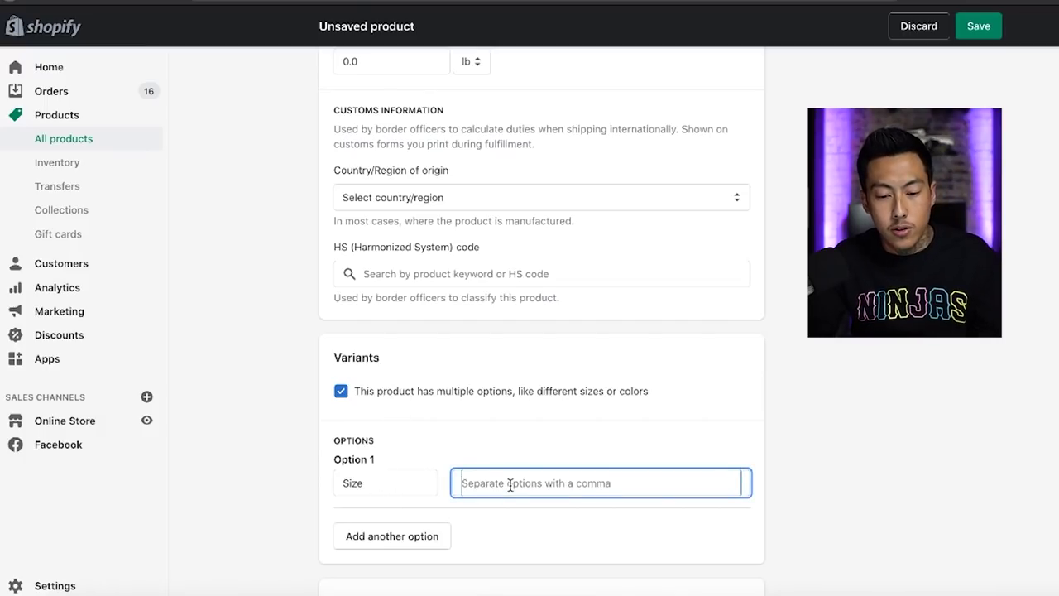
pyautogui.write('S,')
pyautogui.write('ML')
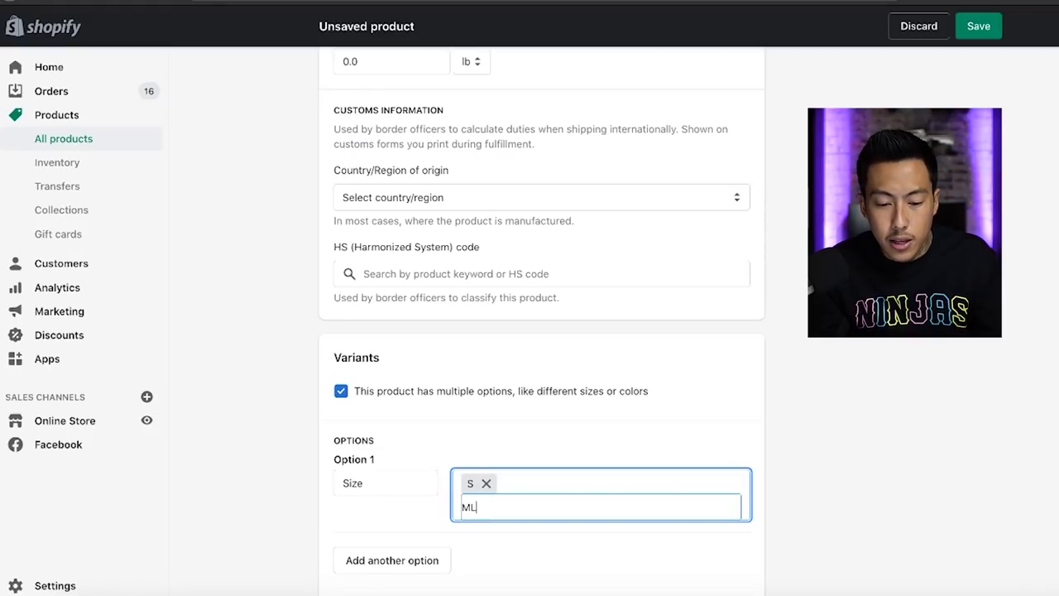
pyautogui.press('BackSpace')
pyautogui.write(',L,XL,')
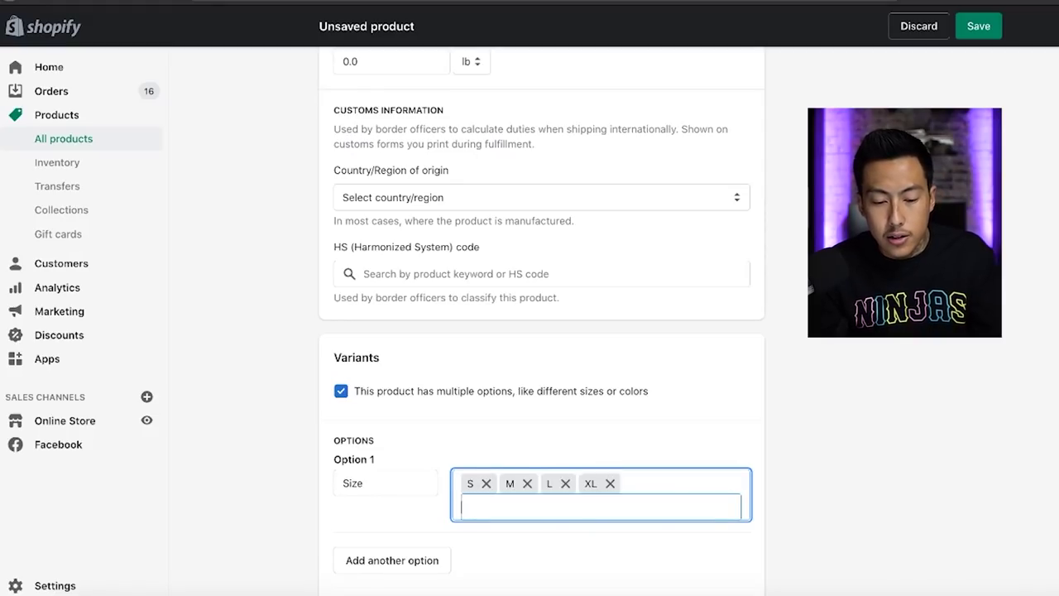
pyautogui.write('2XL,')
pyautogui.write('3XL')
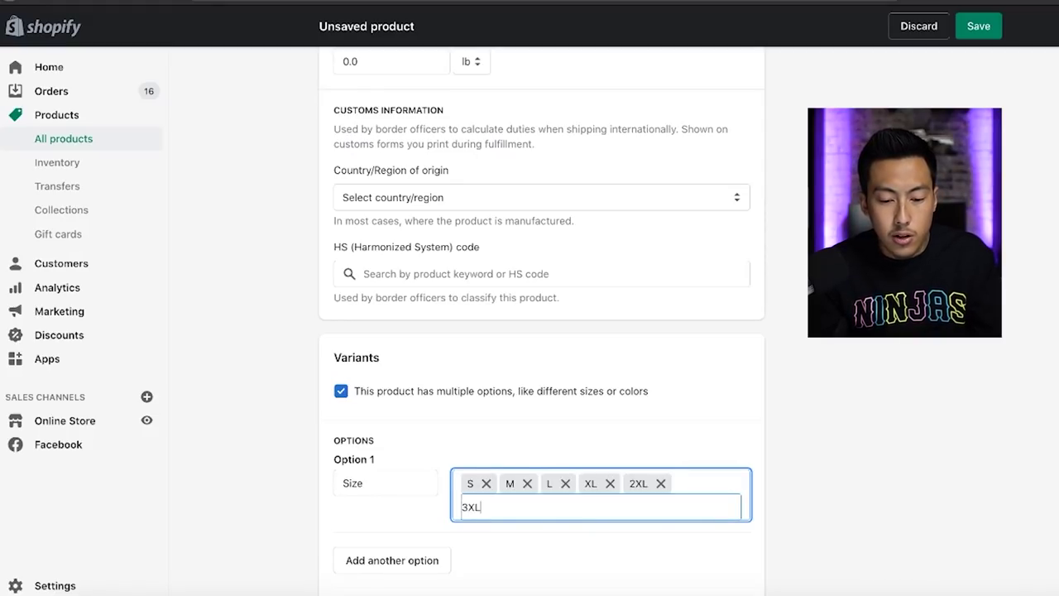
pyautogui.write(',')
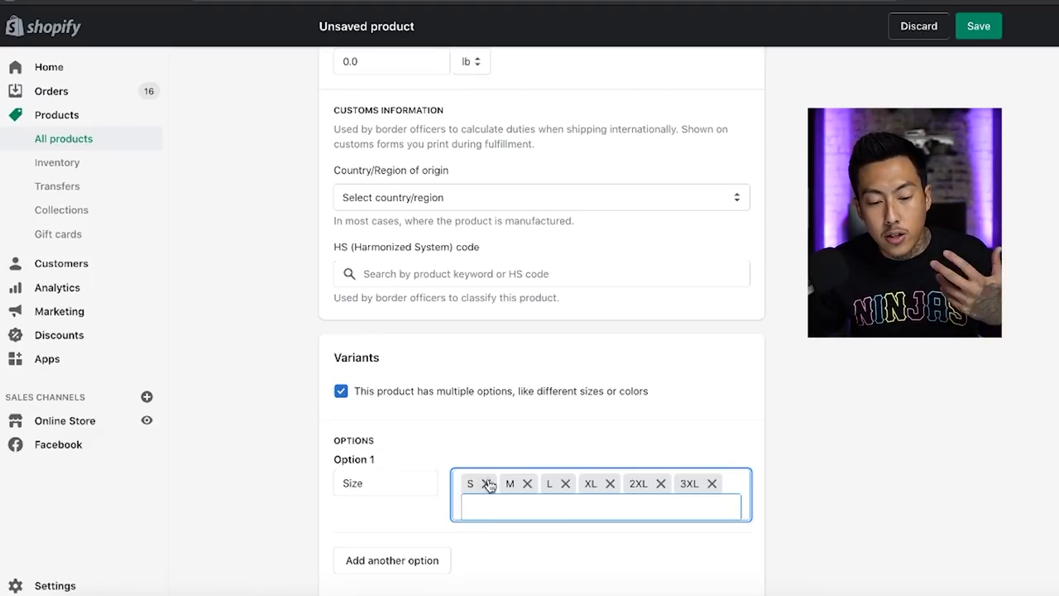
pyautogui.click(267, 455)
# Set the quantity to 12 for sizes S and M in the variant table.
pyautogui.scroll(-5, 368, 234)
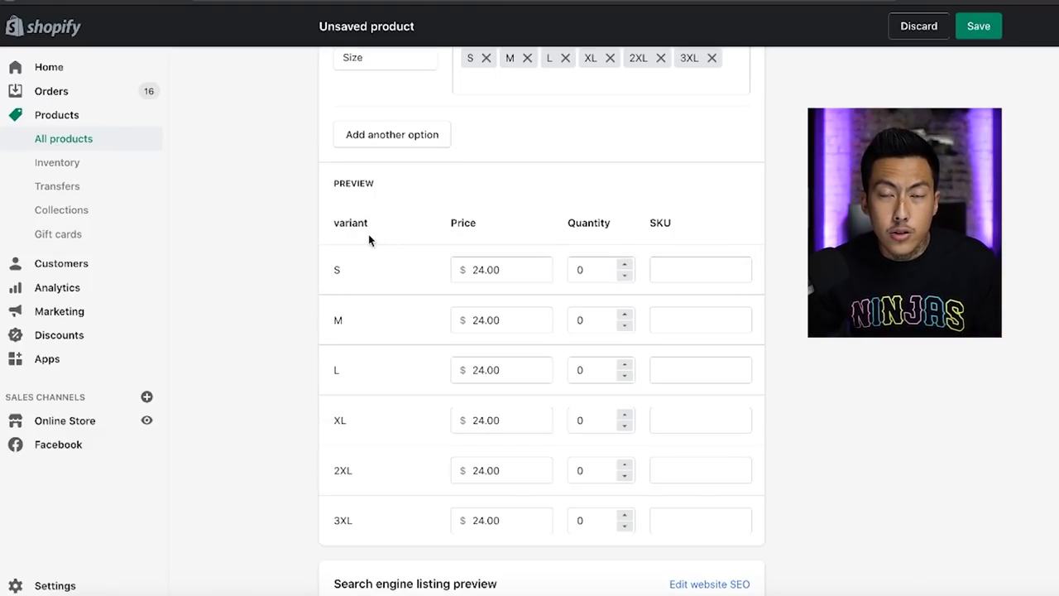
pyautogui.doubleClick(594, 276)
pyautogui.write('12')
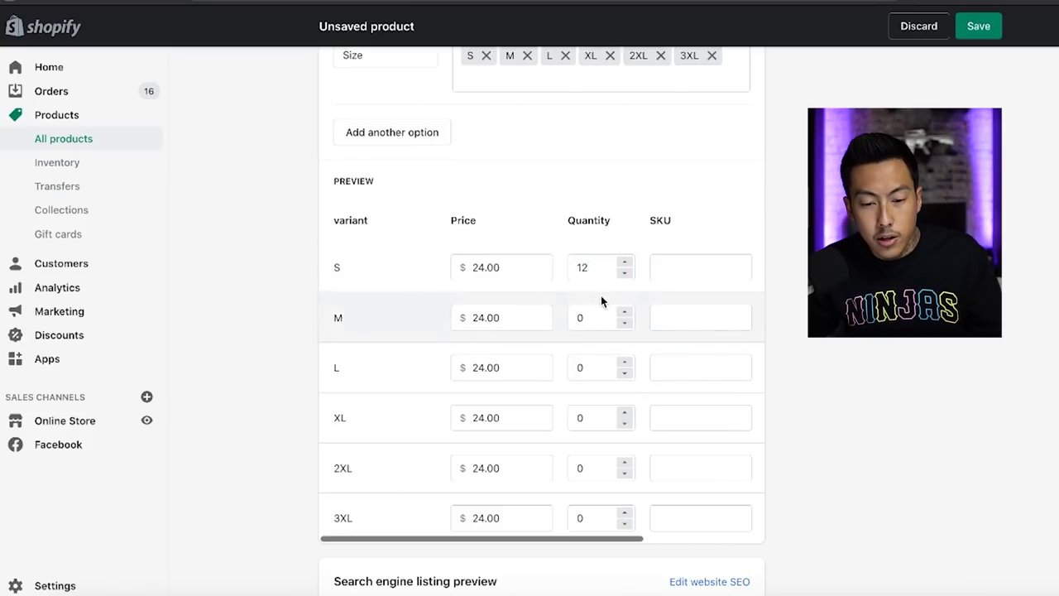
pyautogui.doubleClick(600, 314)
pyautogui.write('12')
pyautogui.doubleClick(594, 377)
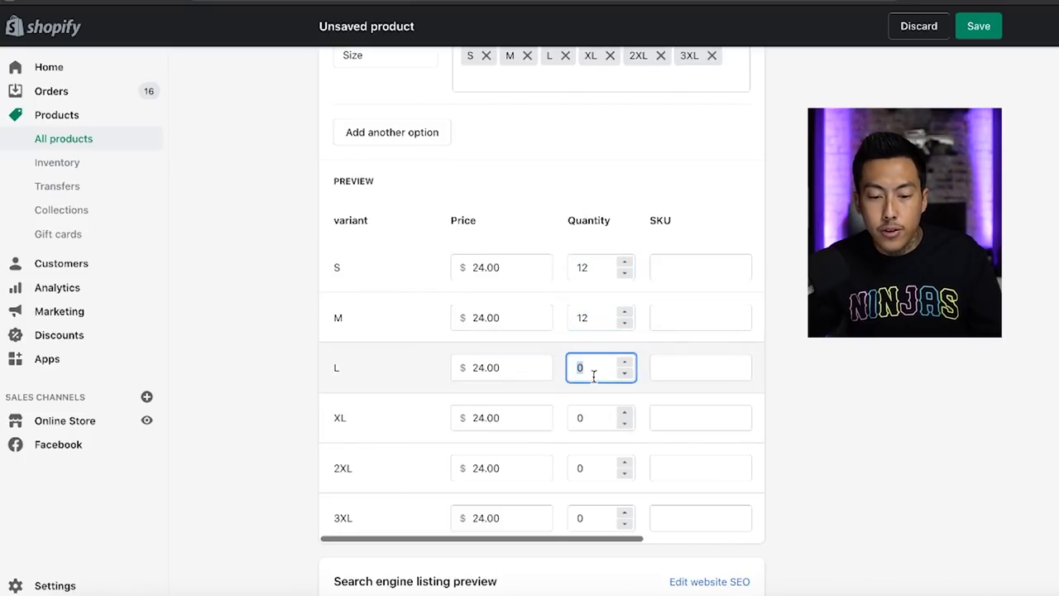
pyautogui.scroll(6, 285, 338)
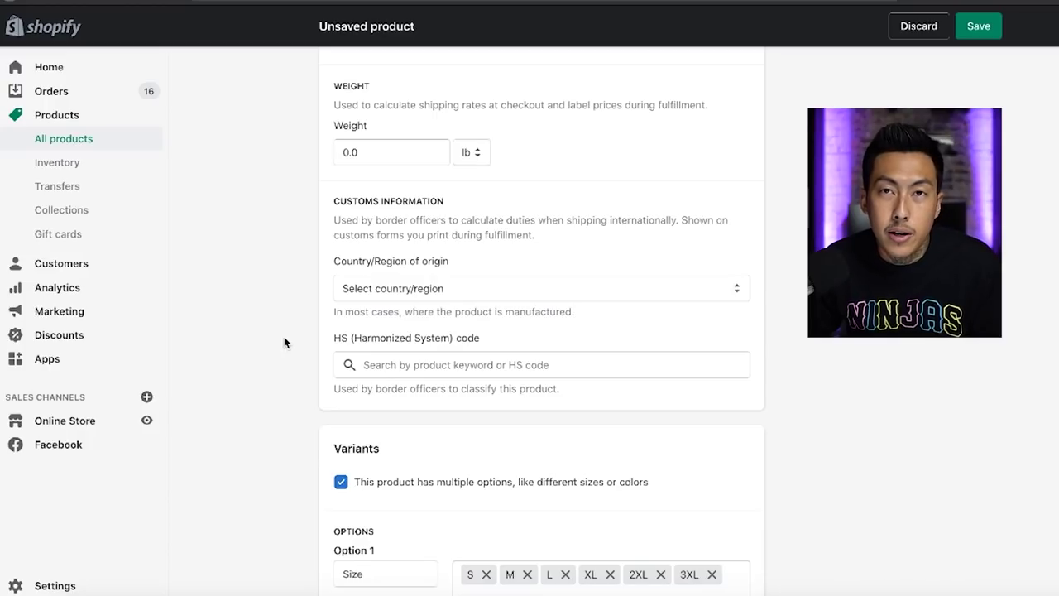
pyautogui.scroll(5, 284, 342)
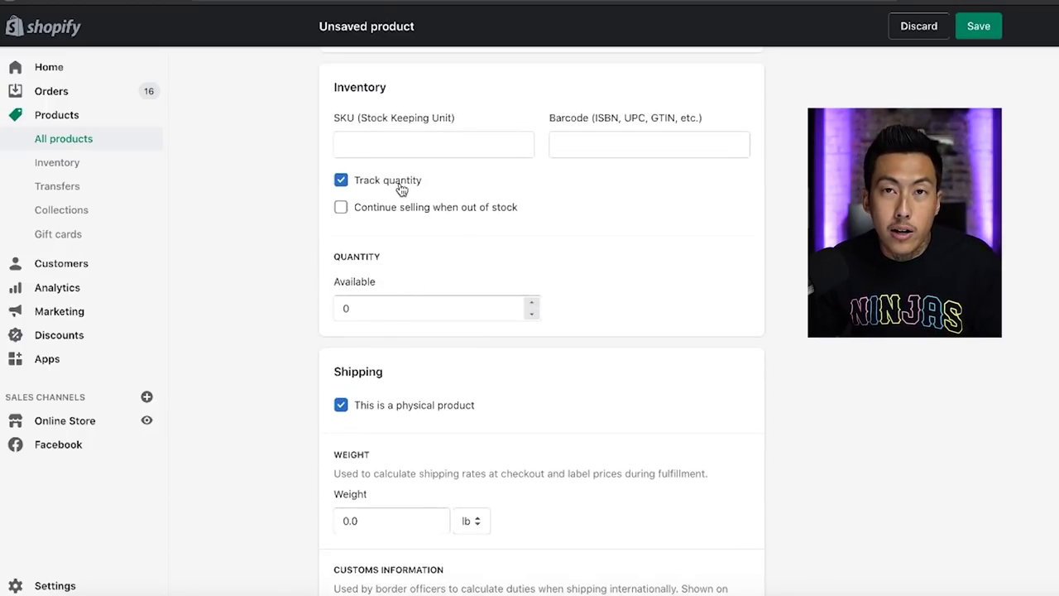
pyautogui.scroll(-3, 314, 259)
pyautogui.press('Tab')
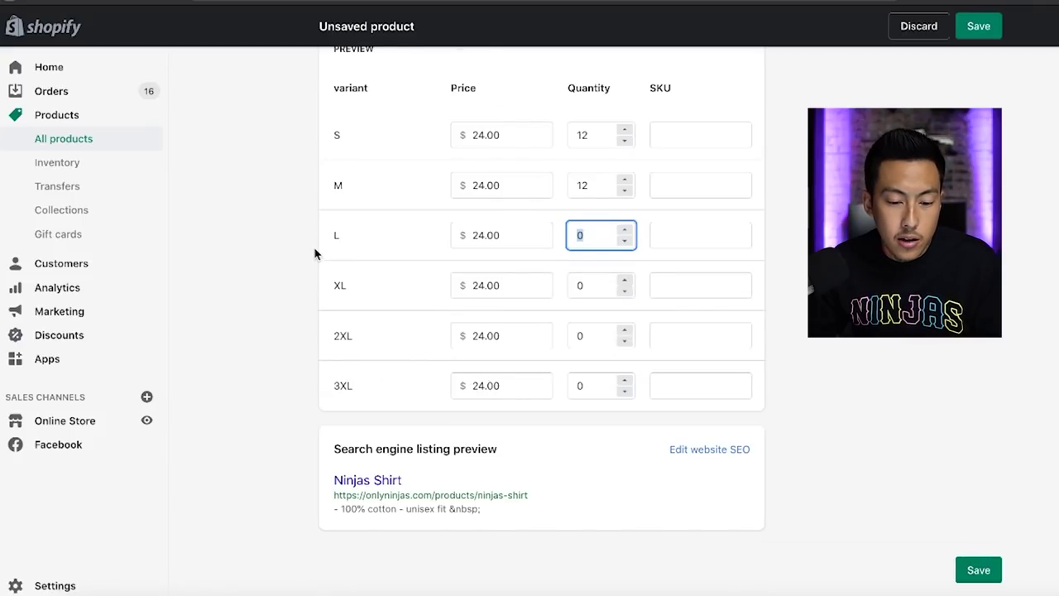
pyautogui.click(709, 448)
# Change the search listing page title from 'Ninjas Shirt' to 'Ninjas sweatshirt'.
pyautogui.scroll(-3, 476, 413)
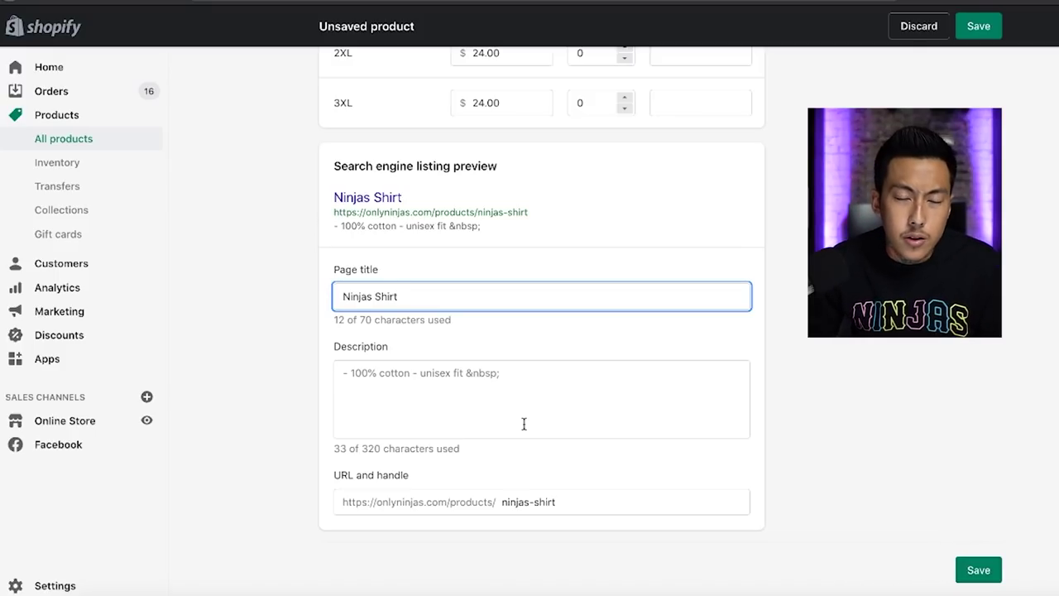
pyautogui.press('BackSpace')
pyautogui.press('BackSpace')
pyautogui.press('BackSpace')
pyautogui.press('BackSpace')
pyautogui.press('BackSpace')
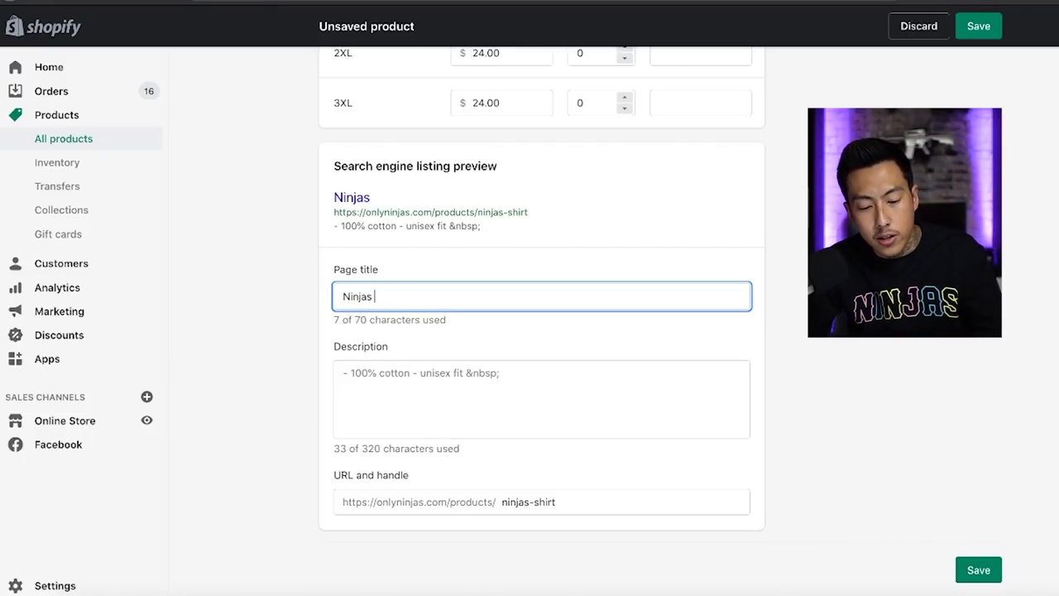
pyautogui.write('sweatshirt')
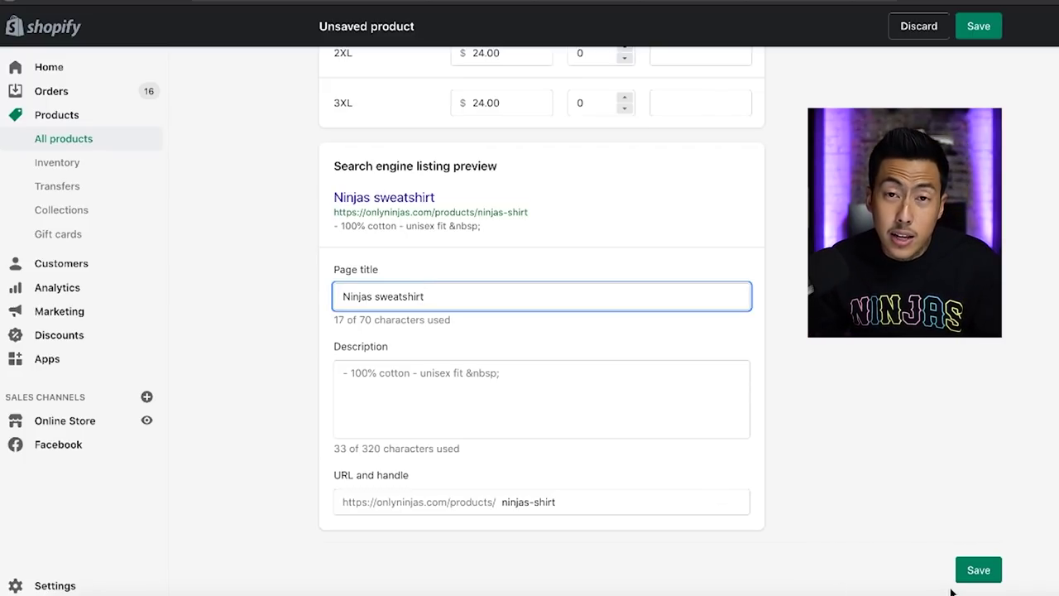
pyautogui.click(827, 453)
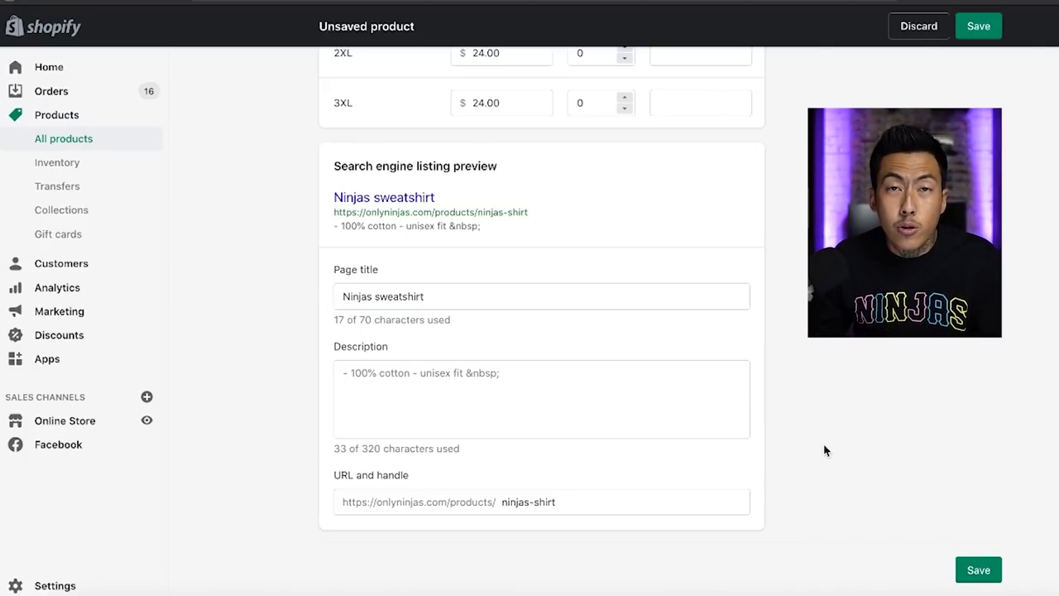
pyautogui.scroll(10, 811, 473)
pyautogui.scroll(10, 812, 486)
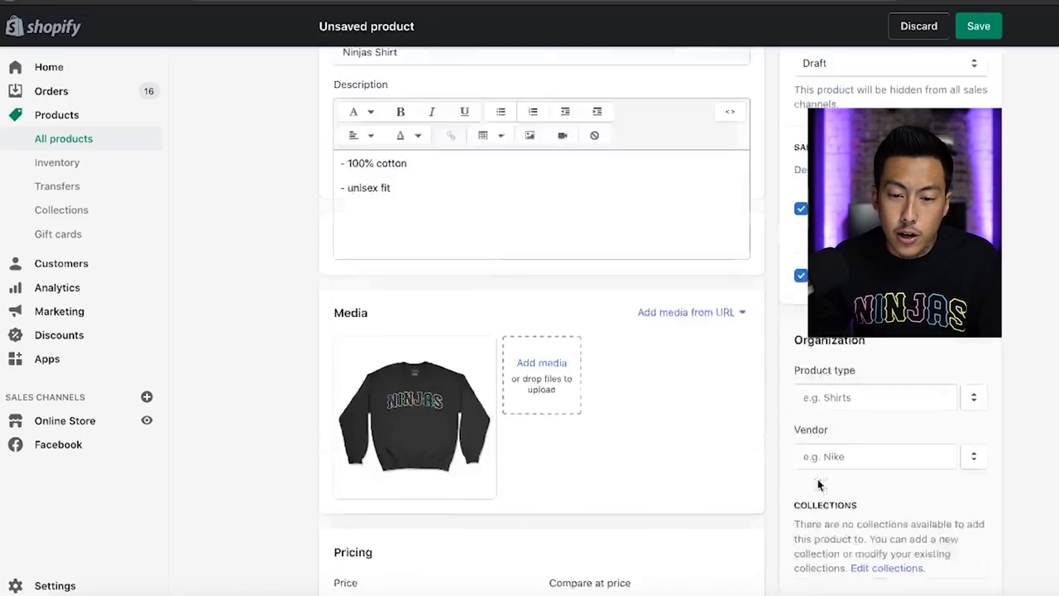
# Discard all unsaved changes to the new product.
pyautogui.click(909, 28)
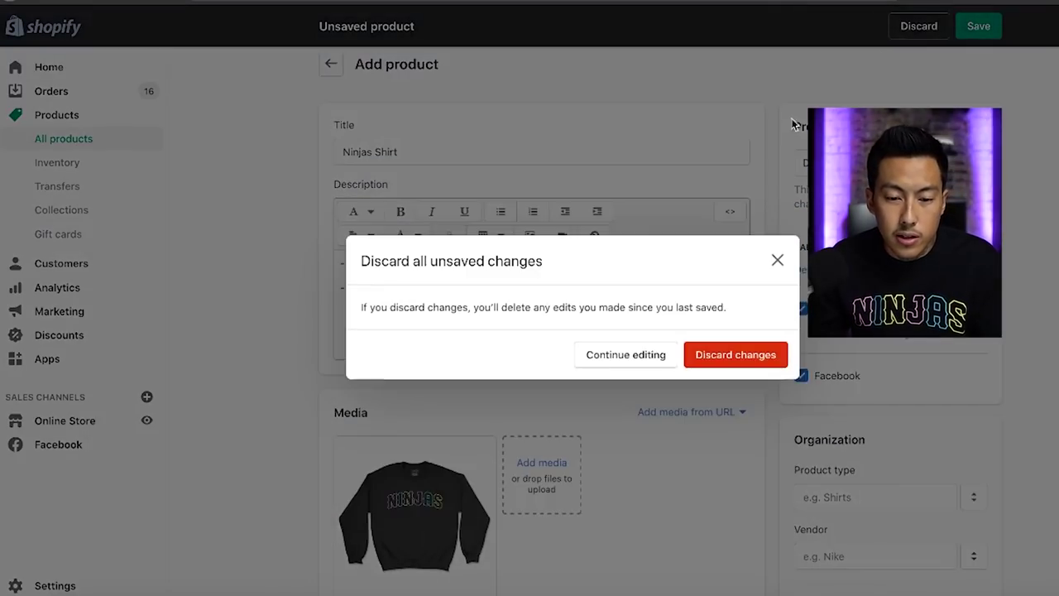
pyautogui.click(725, 362)
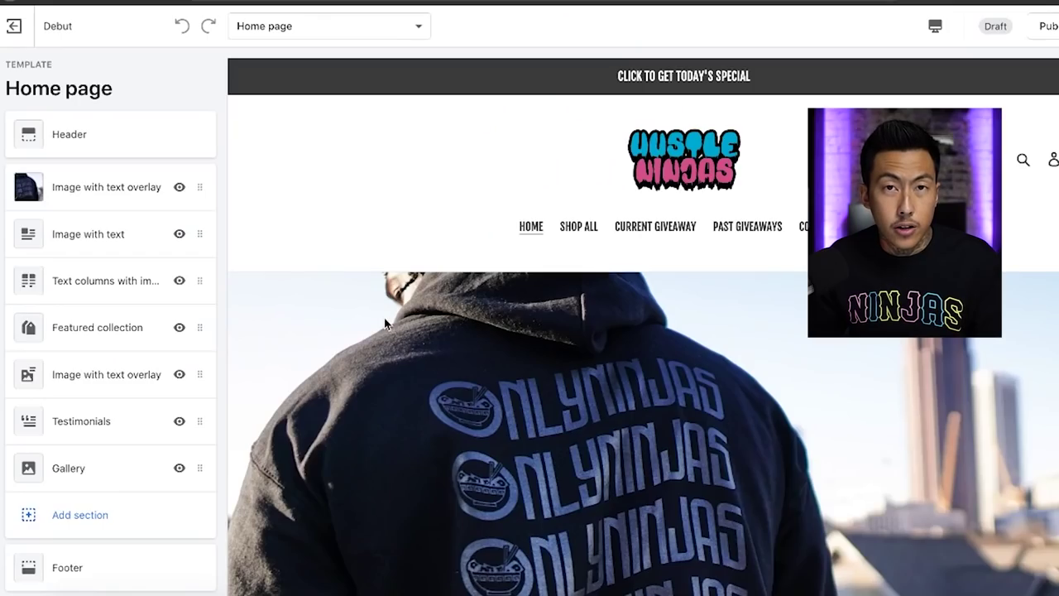
pyautogui.scroll(-5, 383, 324)
pyautogui.scroll(-2, 361, 323)
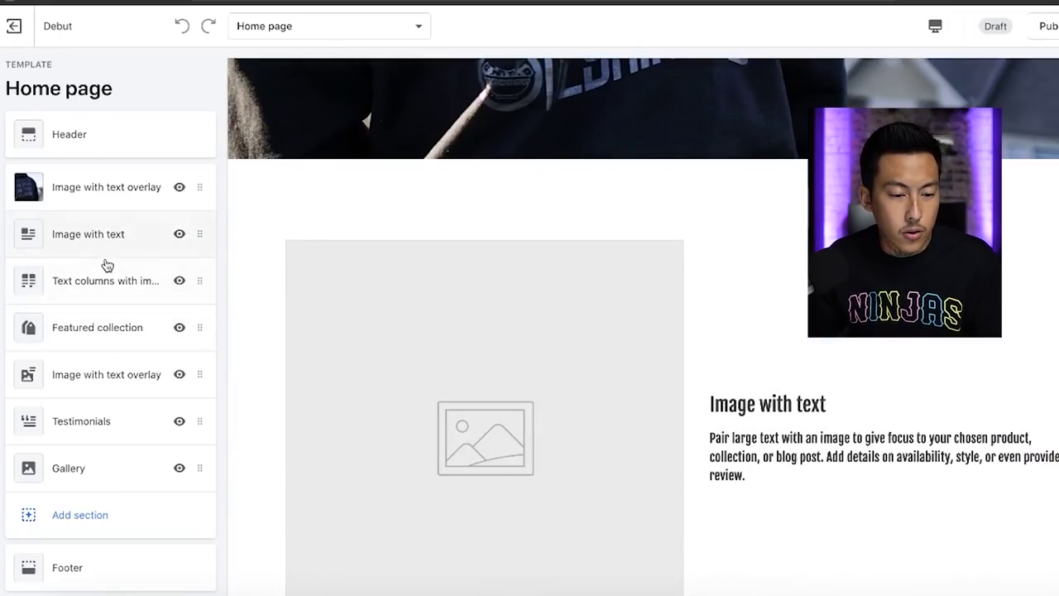
pyautogui.scroll(-1, 115, 318)
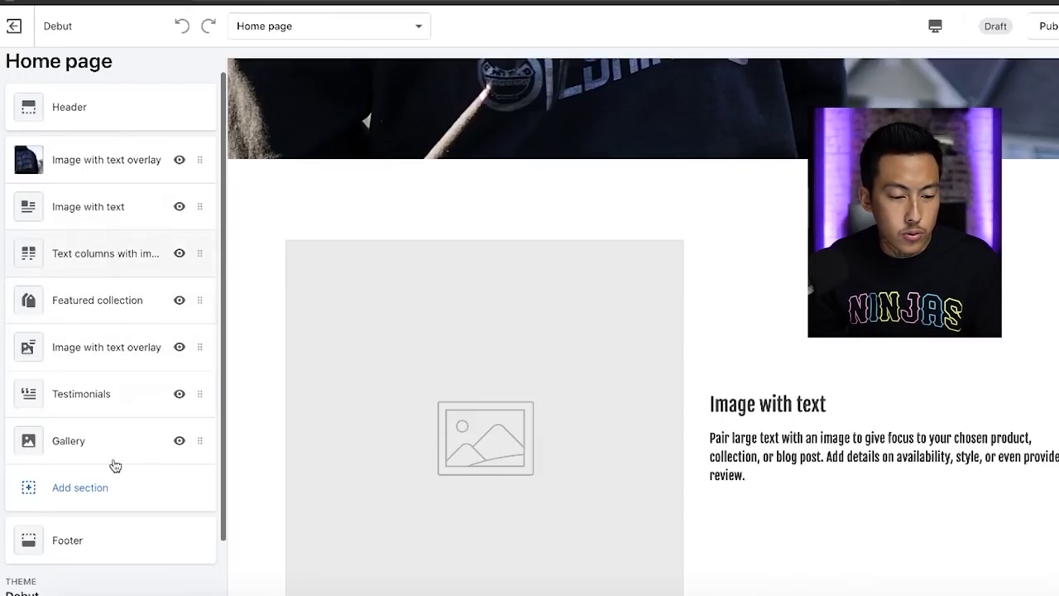
# Add a Featured product section from the Product group to the Home page.
pyautogui.click(97, 496)
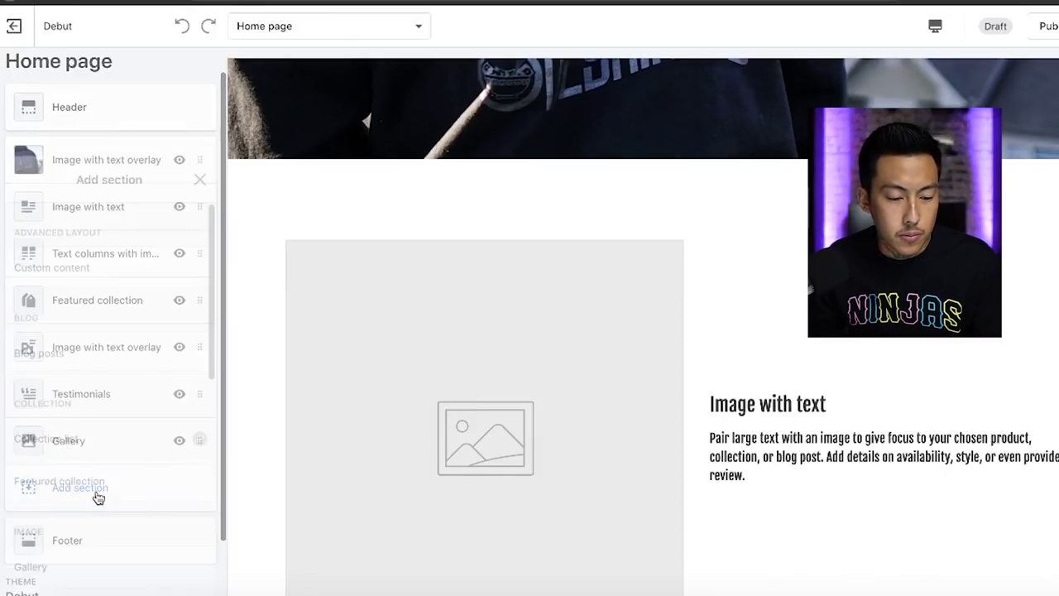
pyautogui.scroll(-4, 120, 255)
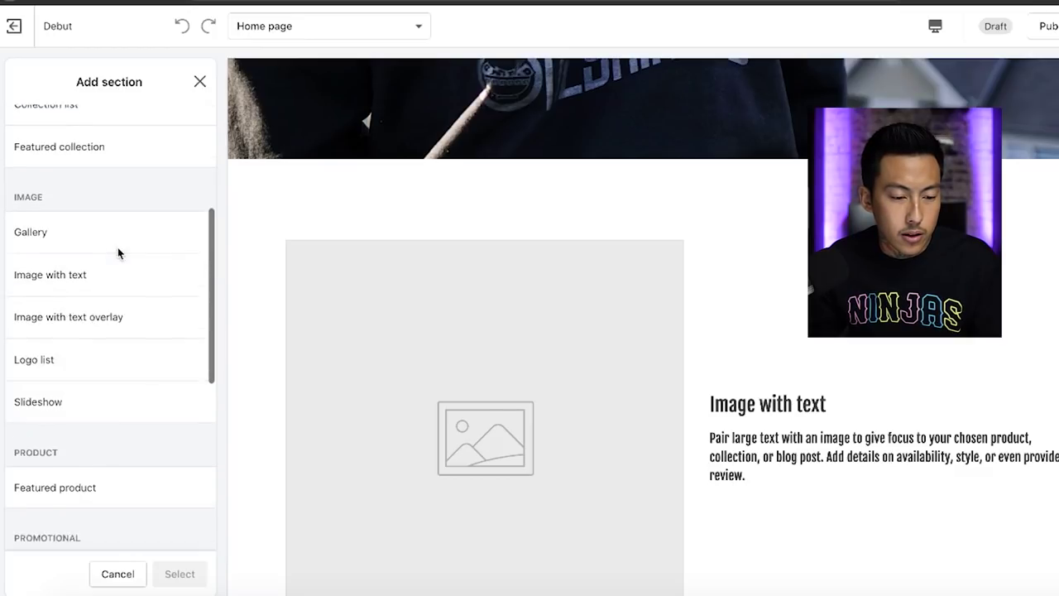
pyautogui.click(108, 387)
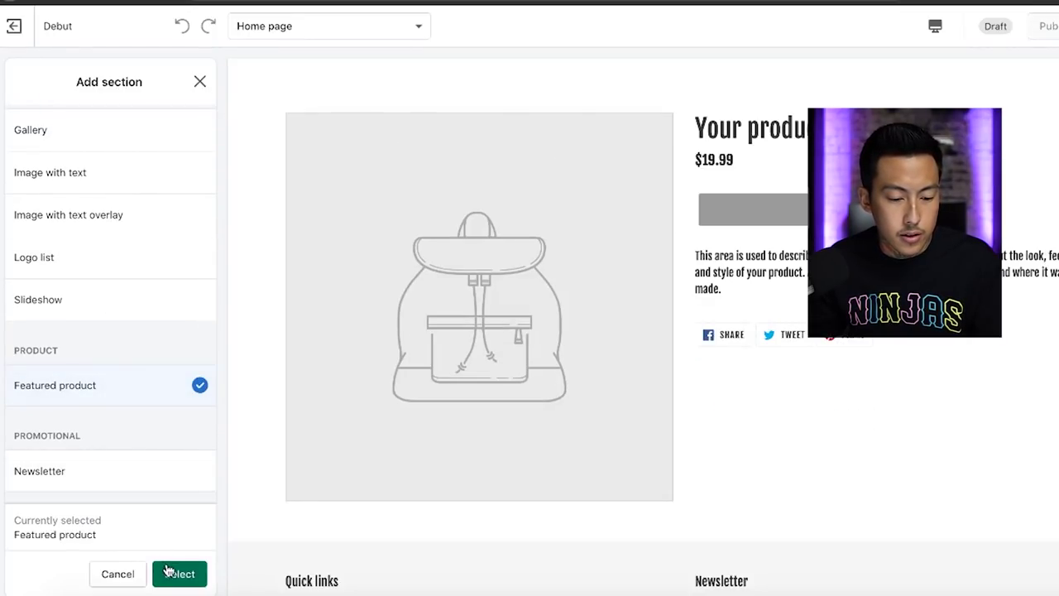
pyautogui.click(170, 572)
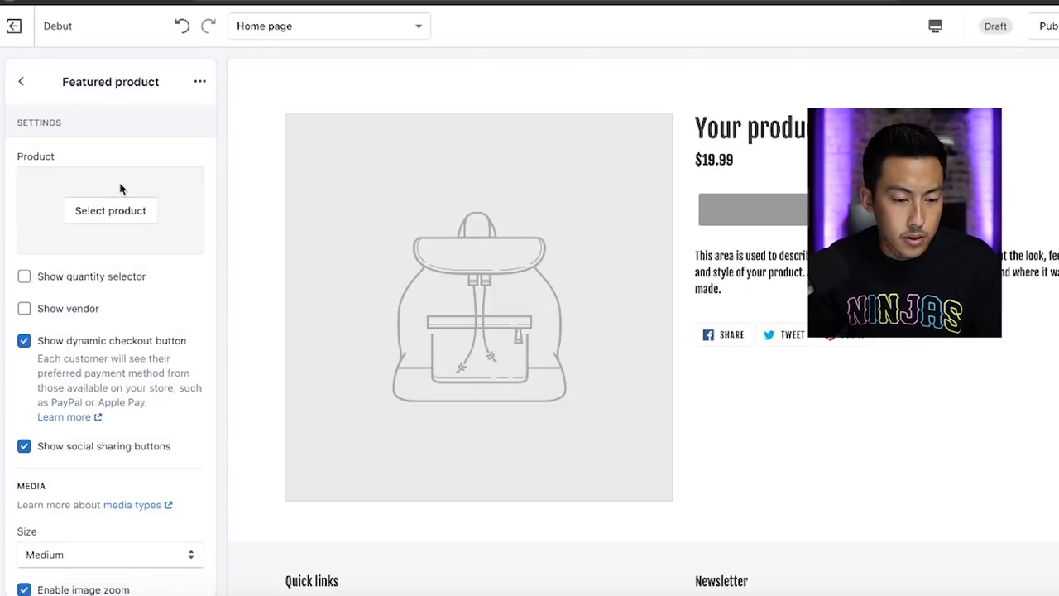
# Set the featured section's product to Vivid Ninjas Sweatshirt - Black.
pyautogui.click(121, 210)
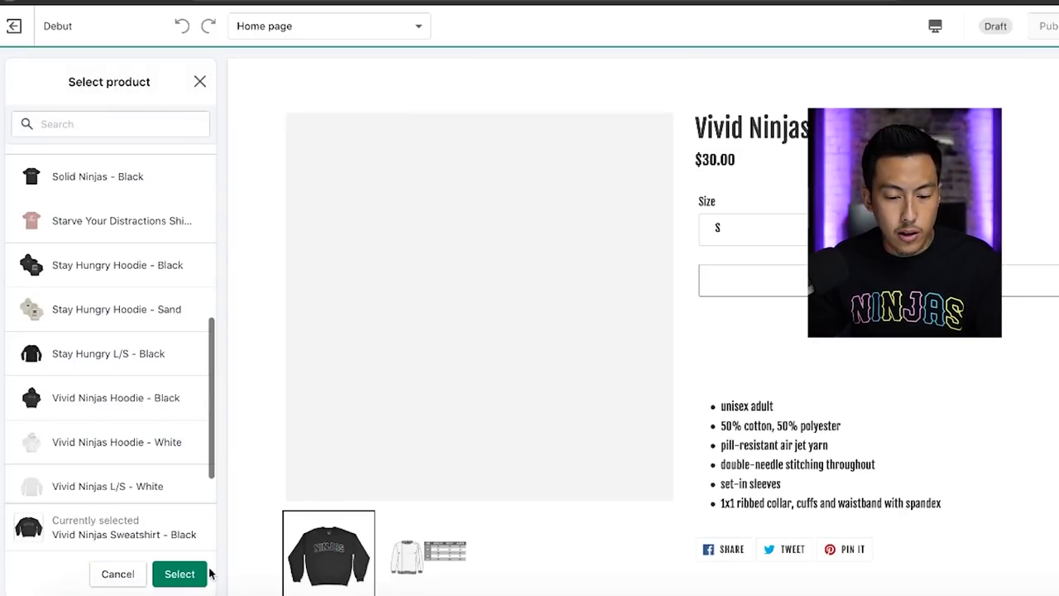
pyautogui.click(175, 574)
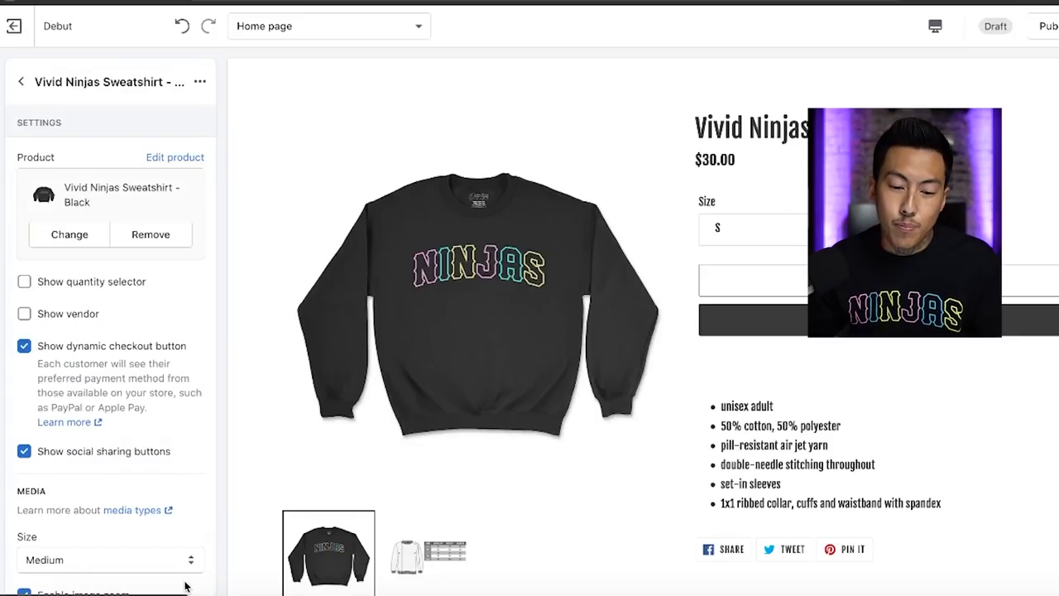
pyautogui.click(22, 83)
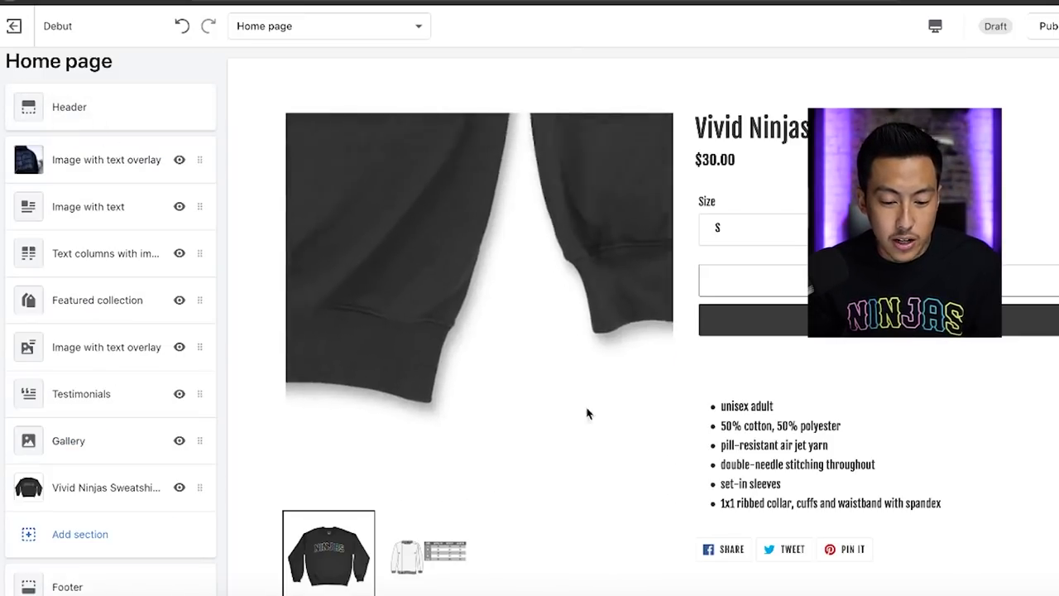
# Preview the size chart image, then return to the black sweatshirt photo.
pyautogui.click(448, 552)
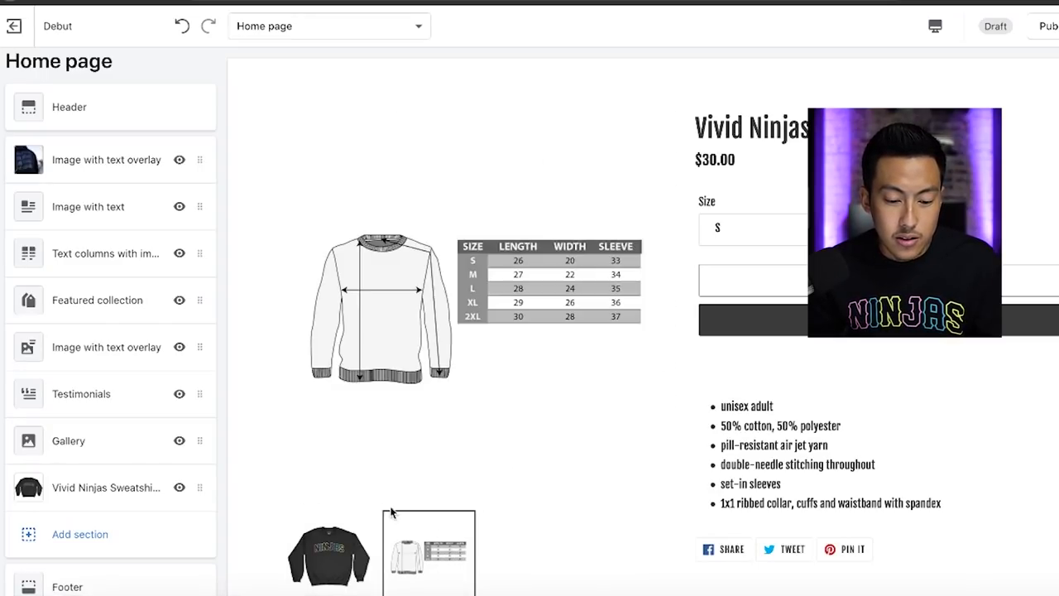
pyautogui.click(364, 548)
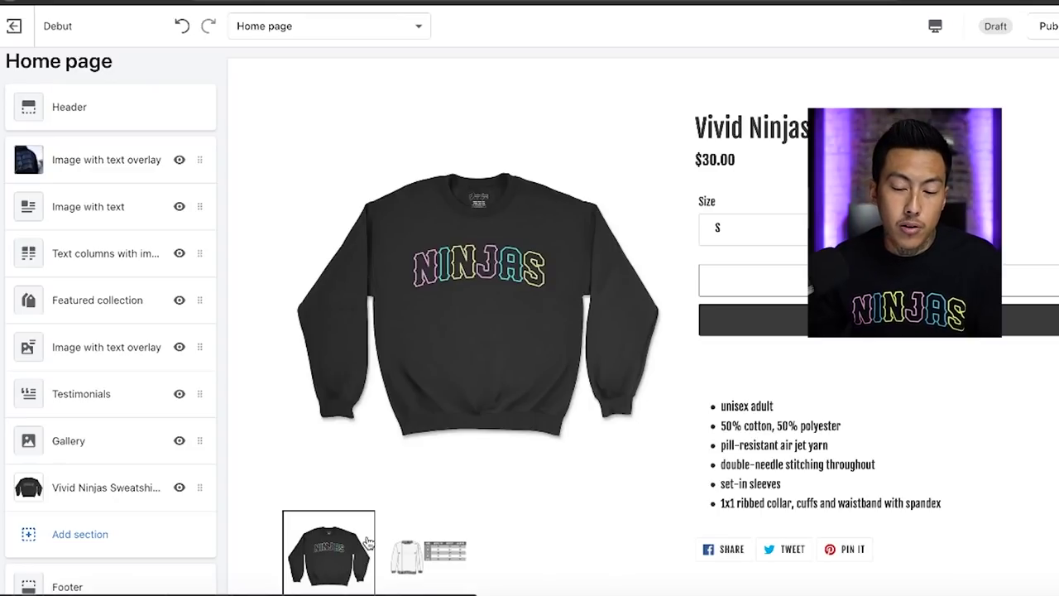
pyautogui.scroll(2, 711, 414)
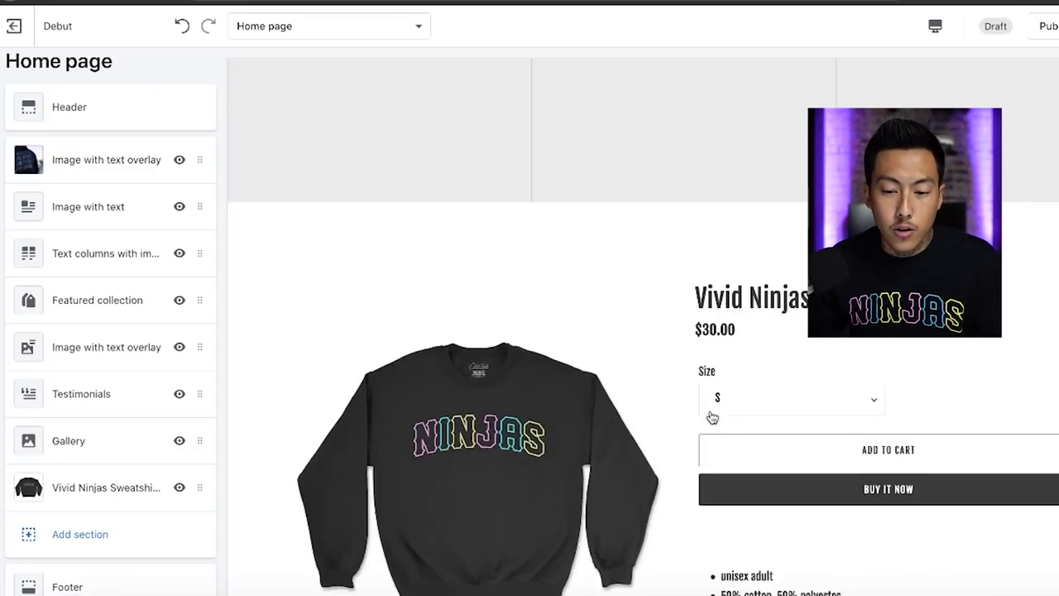
pyautogui.scroll(7, 541, 392)
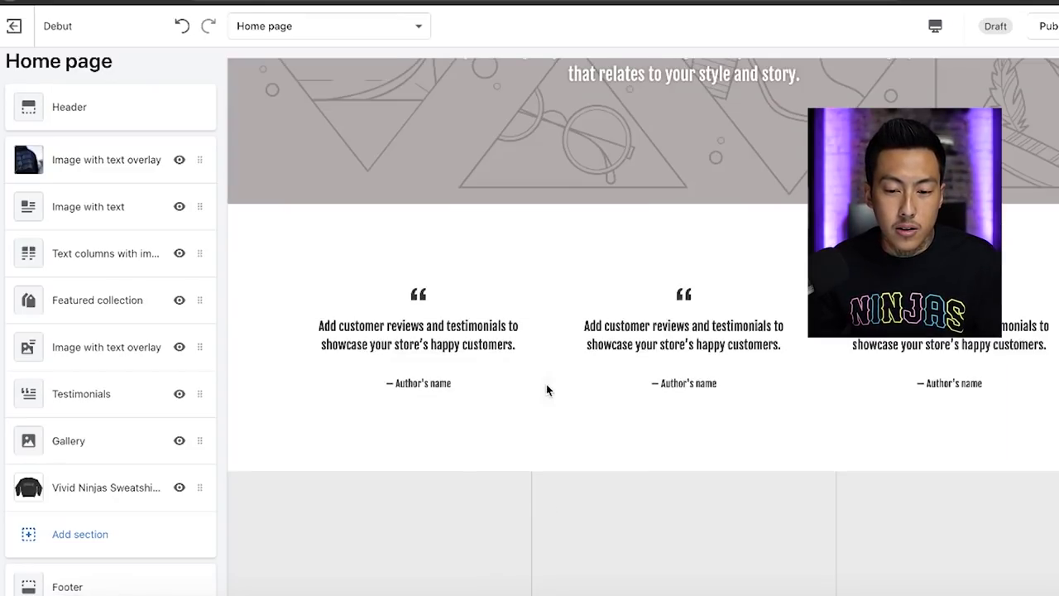
pyautogui.scroll(-8, 567, 242)
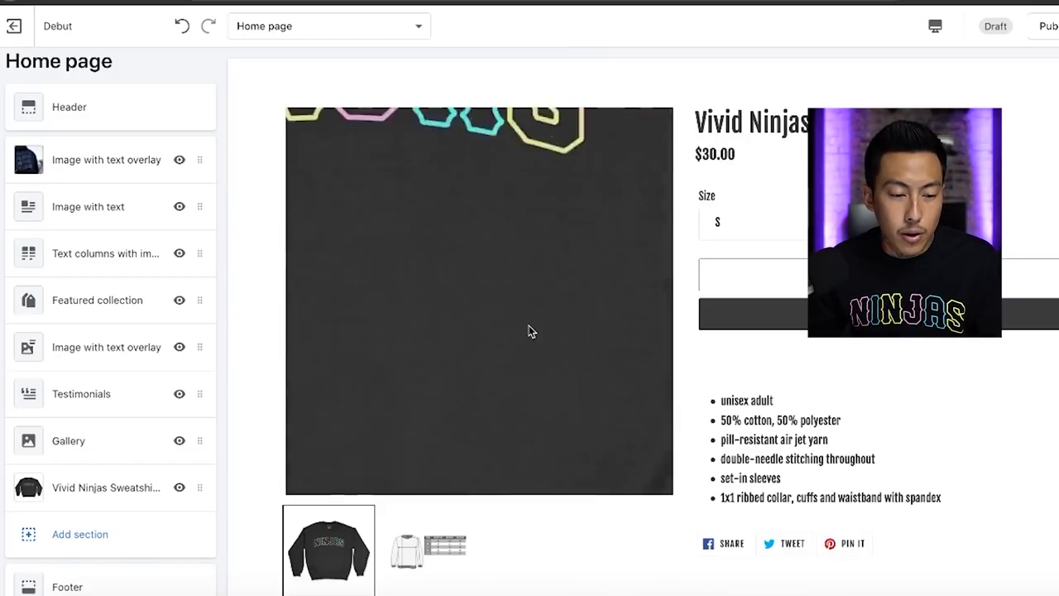
pyautogui.scroll(8, 528, 332)
# Remove the Image with text and Text columns with images sections.
pyautogui.click(163, 217)
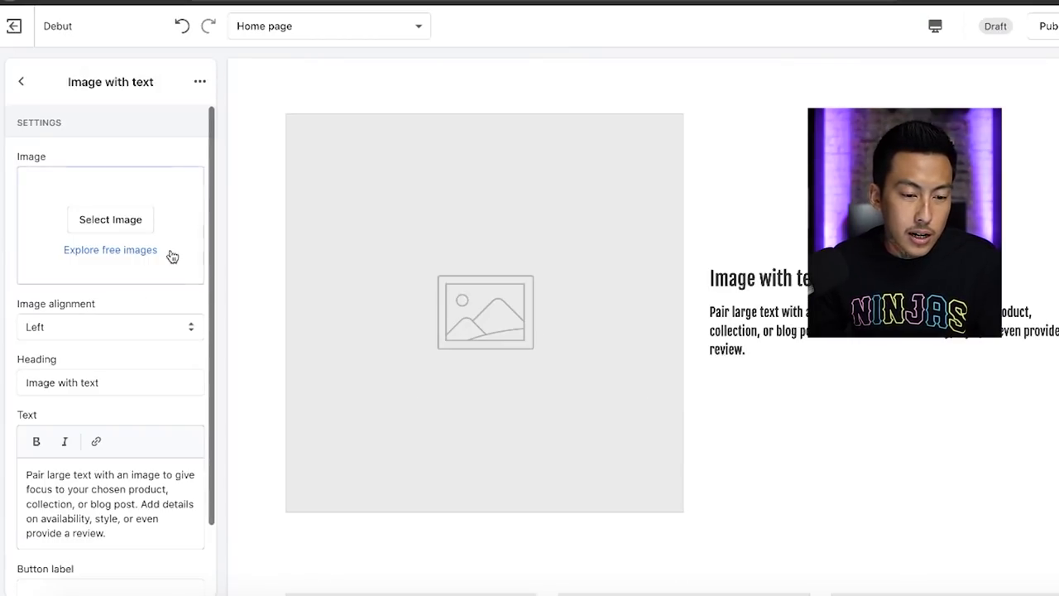
pyautogui.click(199, 88)
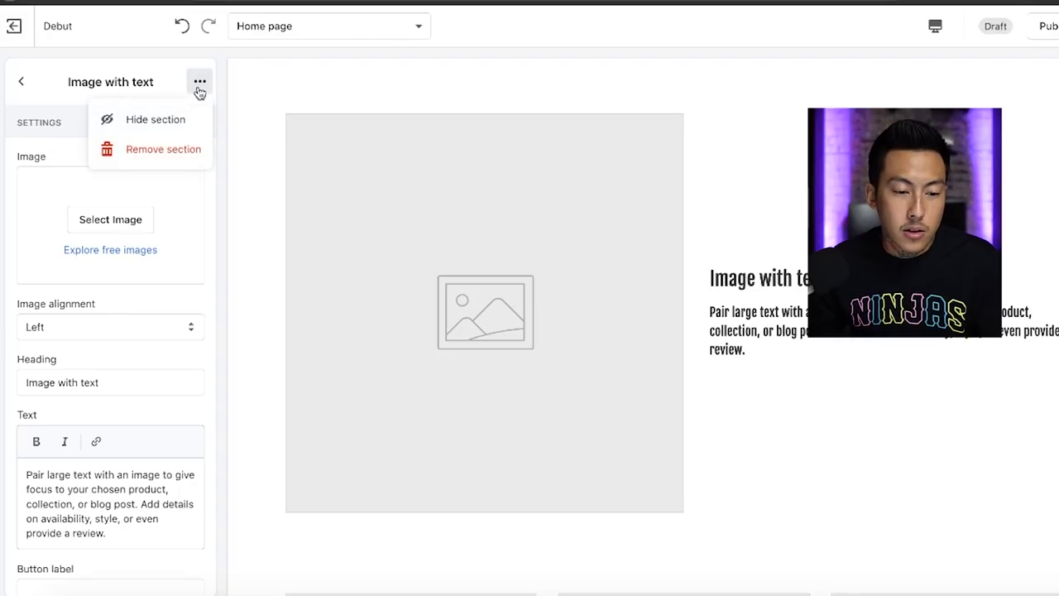
pyautogui.click(153, 144)
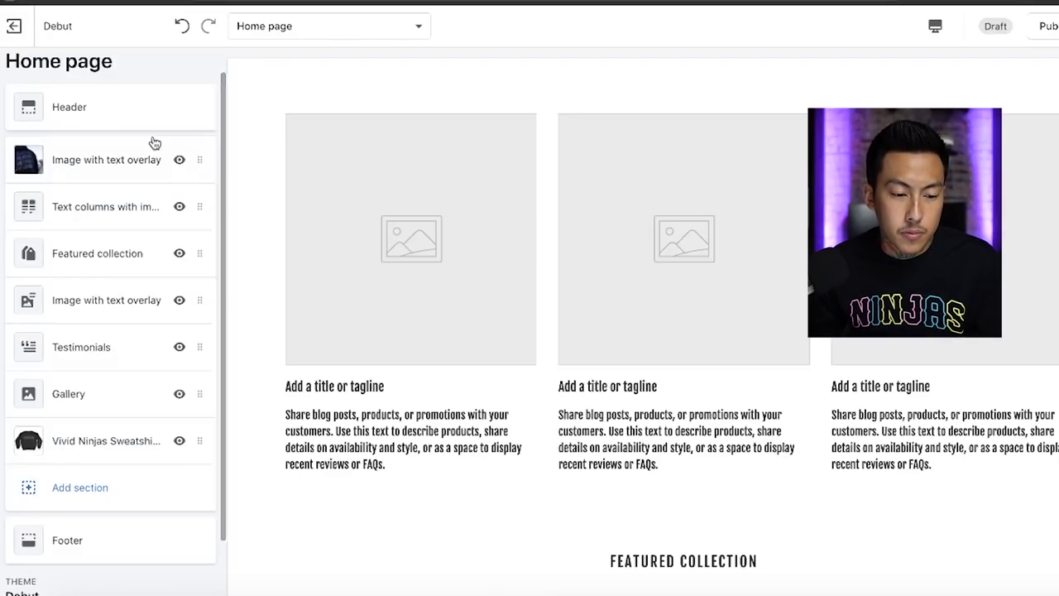
pyautogui.click(123, 225)
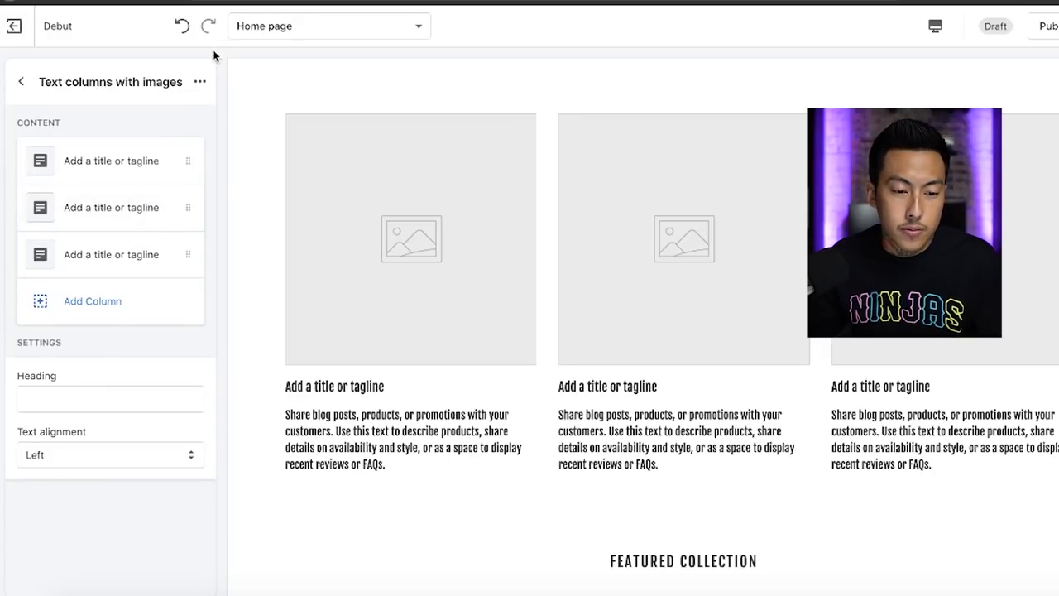
pyautogui.click(201, 81)
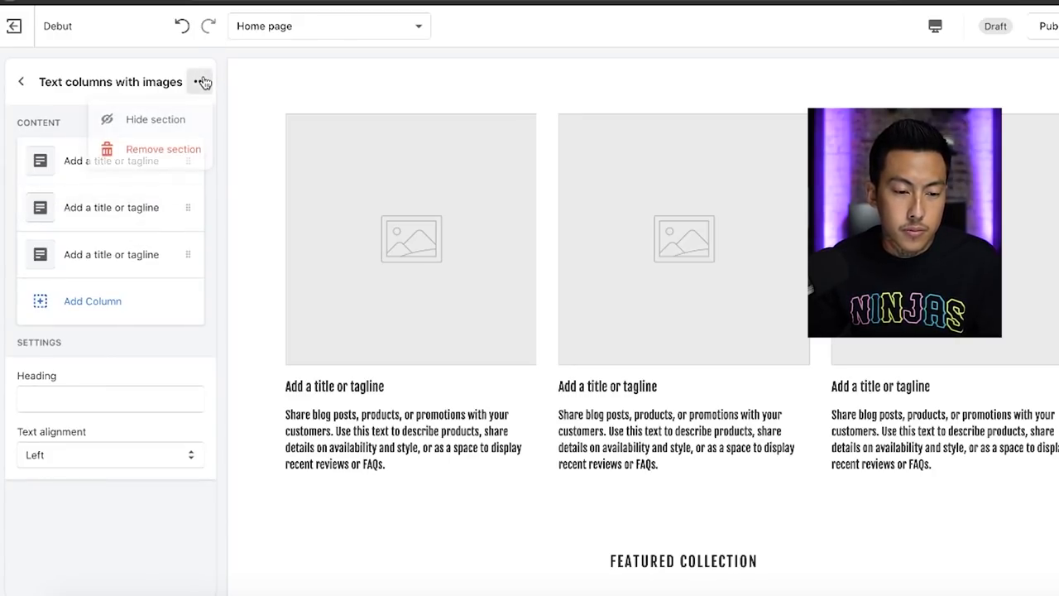
pyautogui.click(157, 149)
pyautogui.scroll(8, 579, 265)
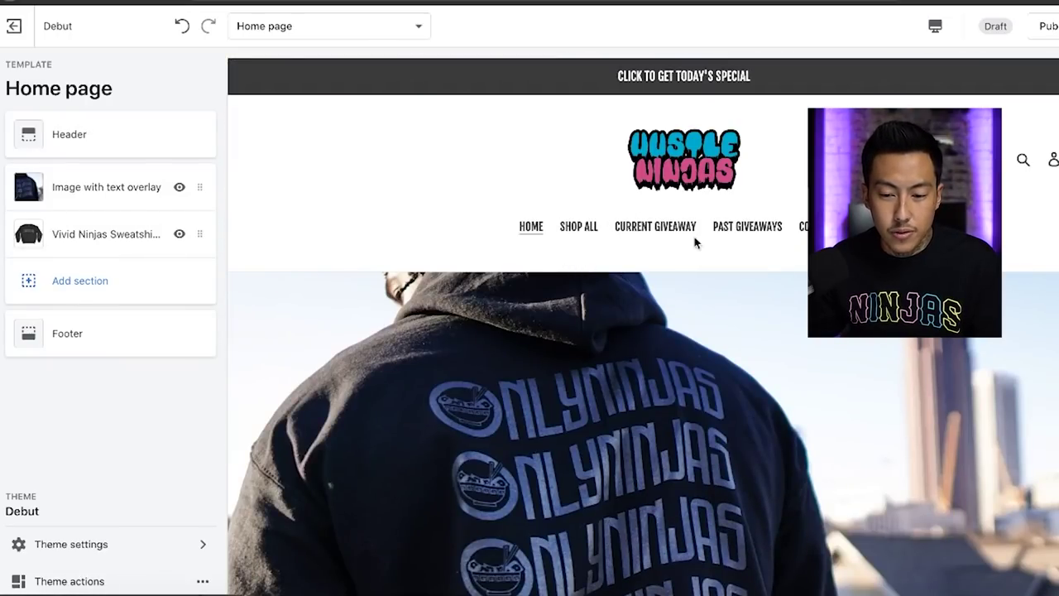
pyautogui.scroll(-3, 612, 281)
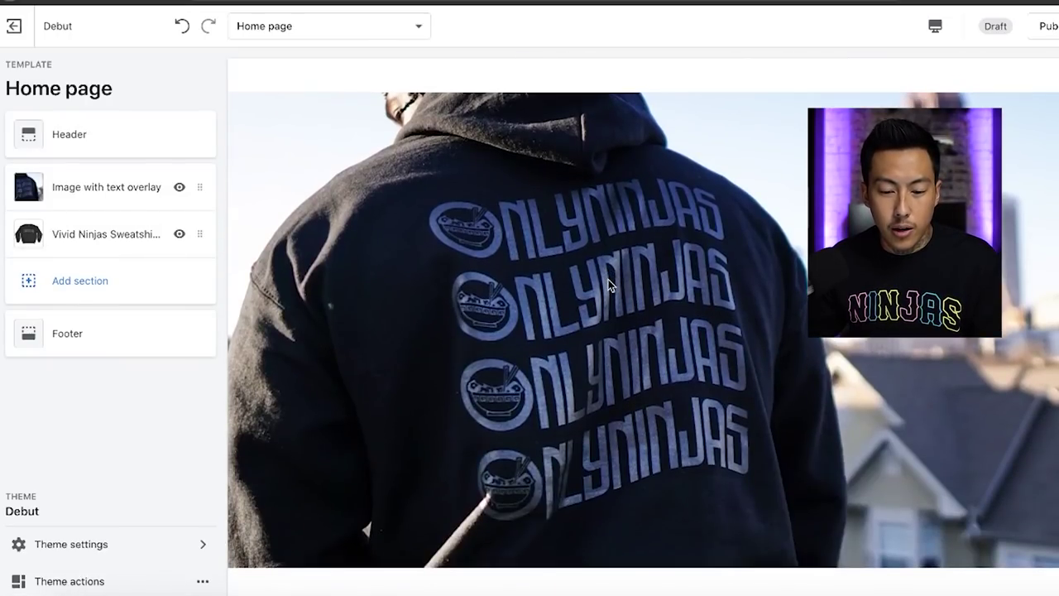
pyautogui.scroll(-7, 608, 283)
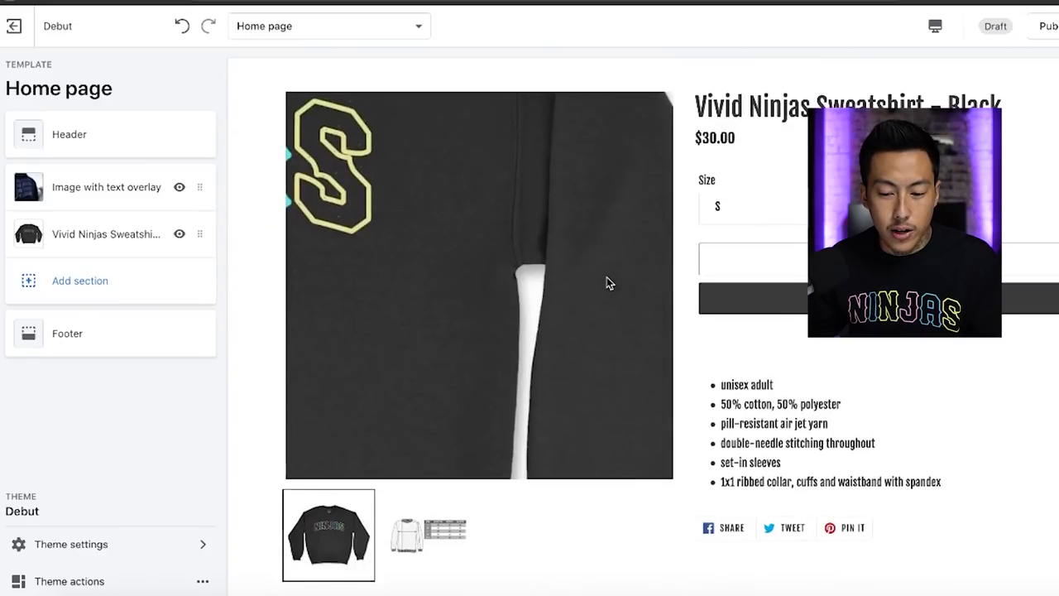
pyautogui.scroll(-3, 608, 284)
pyautogui.scroll(1, 606, 281)
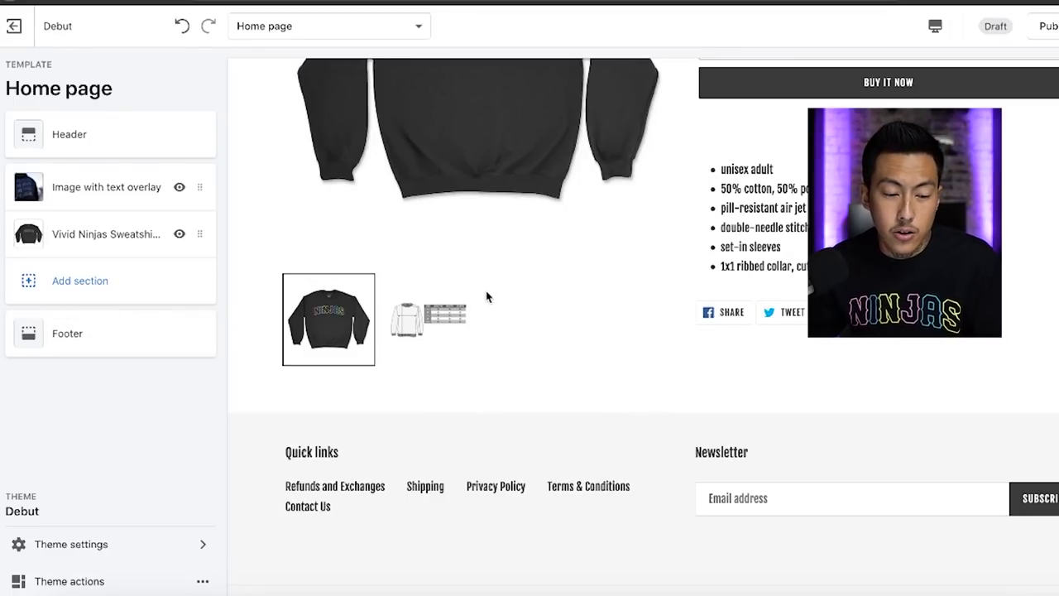
pyautogui.scroll(1, 331, 302)
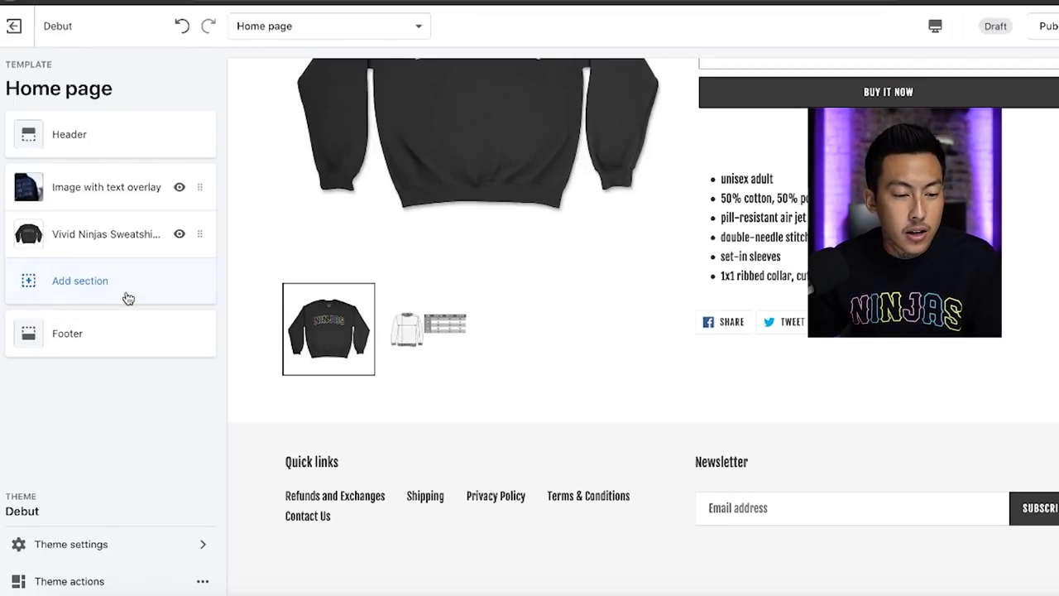
pyautogui.click(128, 297)
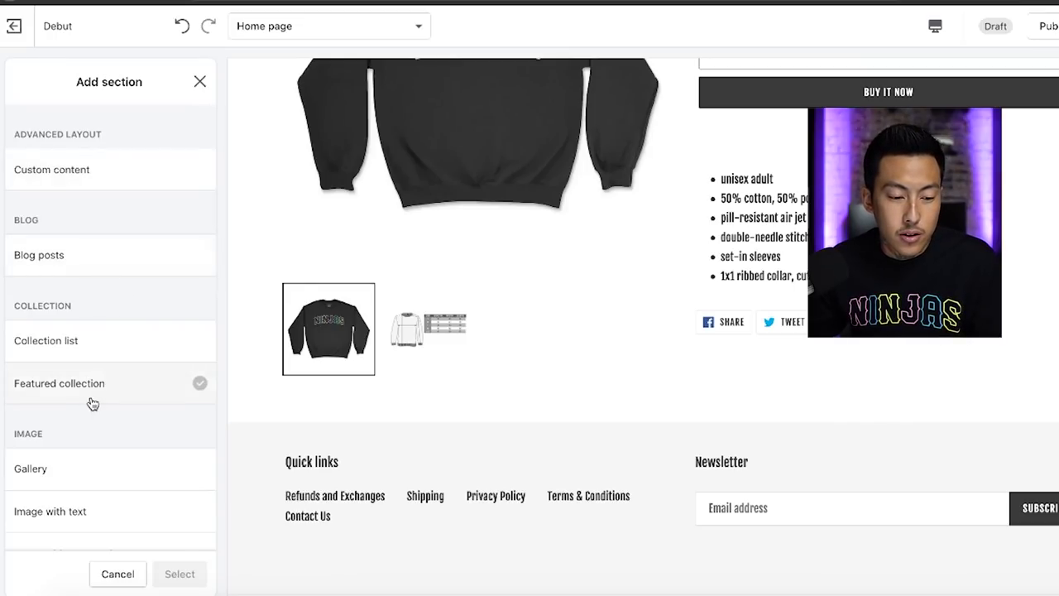
pyautogui.scroll(-3, 92, 397)
pyautogui.scroll(-4, 91, 398)
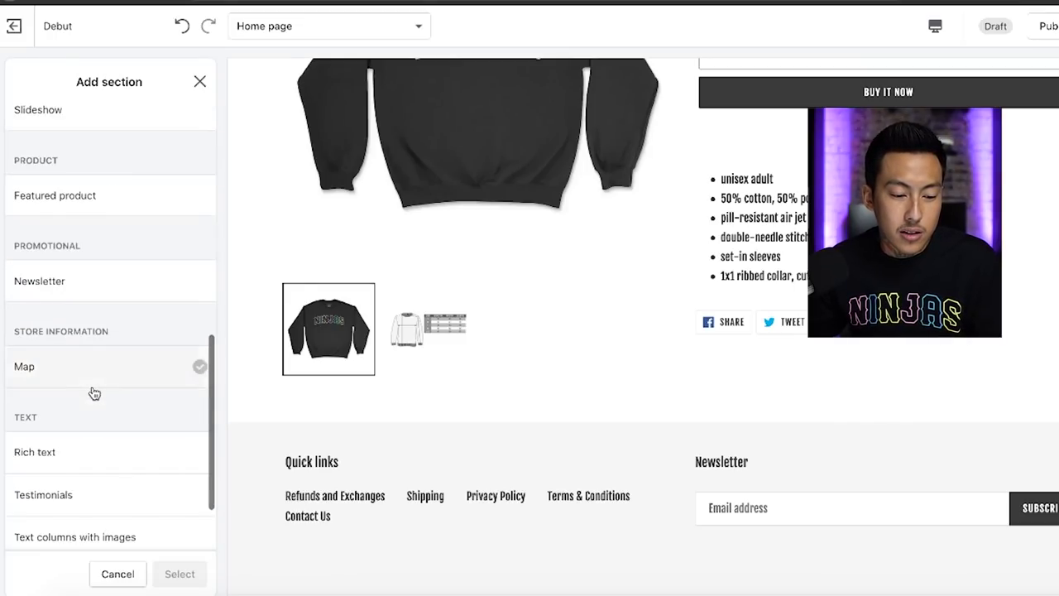
pyautogui.scroll(-2, 92, 395)
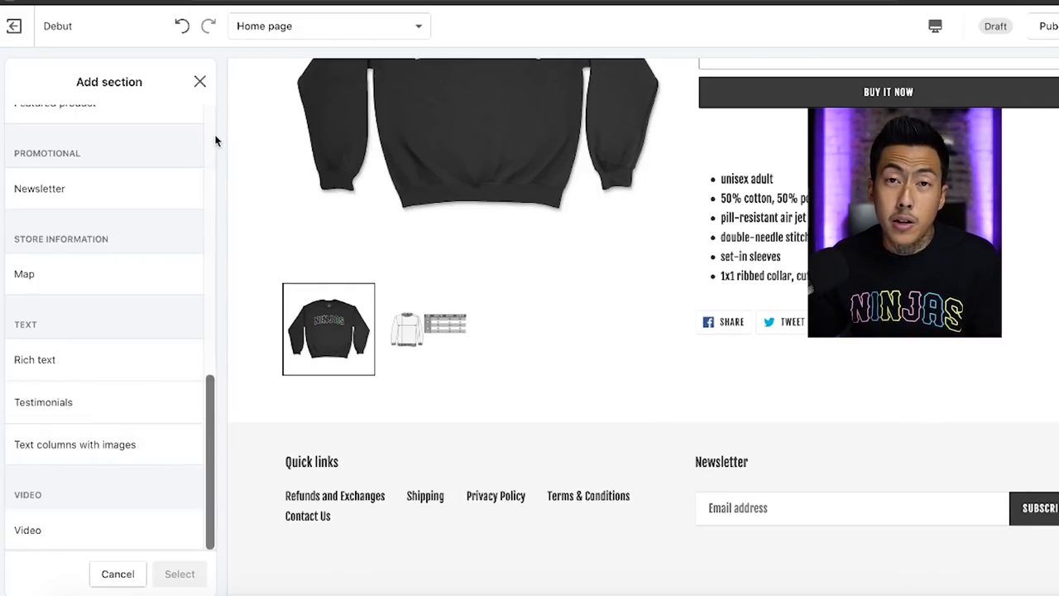
pyautogui.click(200, 81)
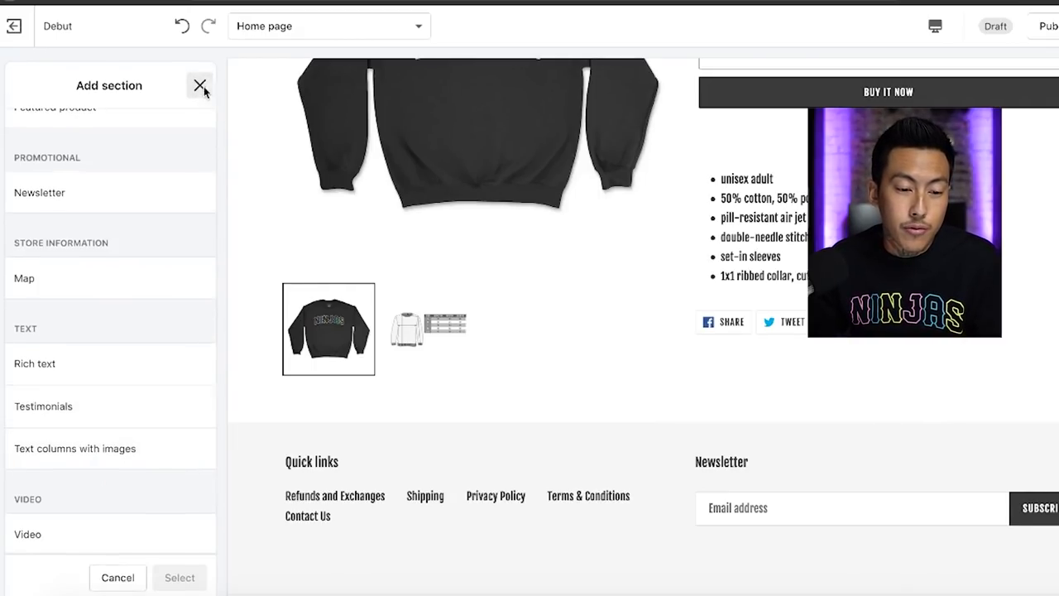
pyautogui.scroll(5, 496, 253)
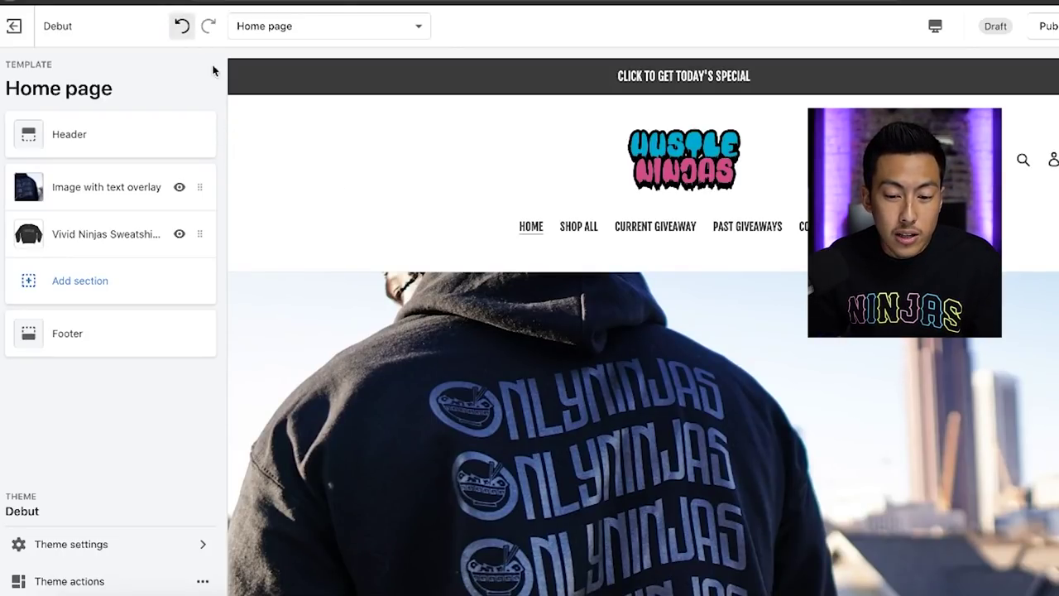
pyautogui.scroll(-2, 397, 214)
pyautogui.scroll(-5, 396, 214)
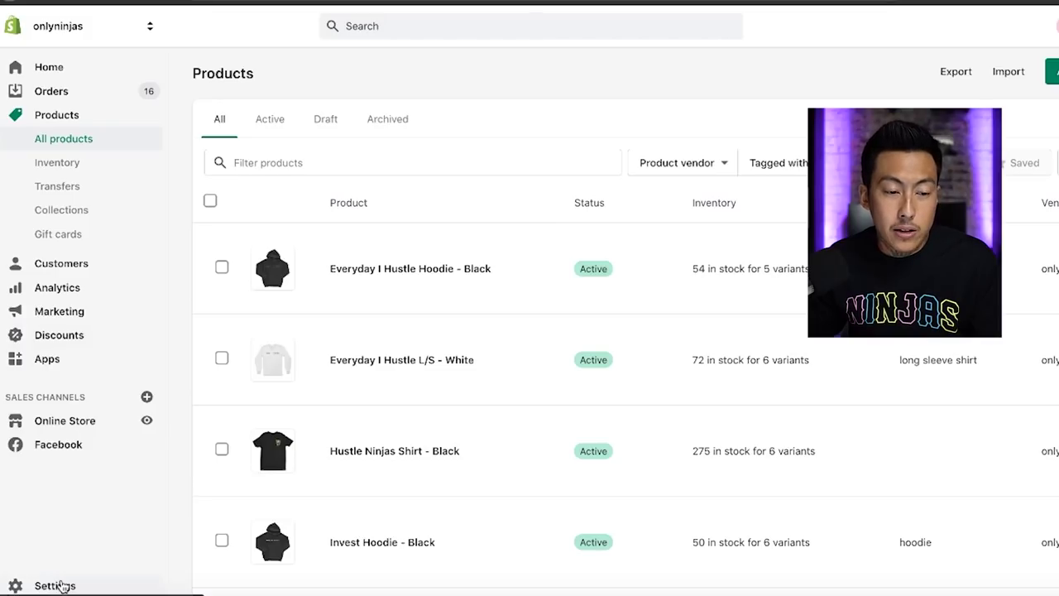
pyautogui.click(55, 585)
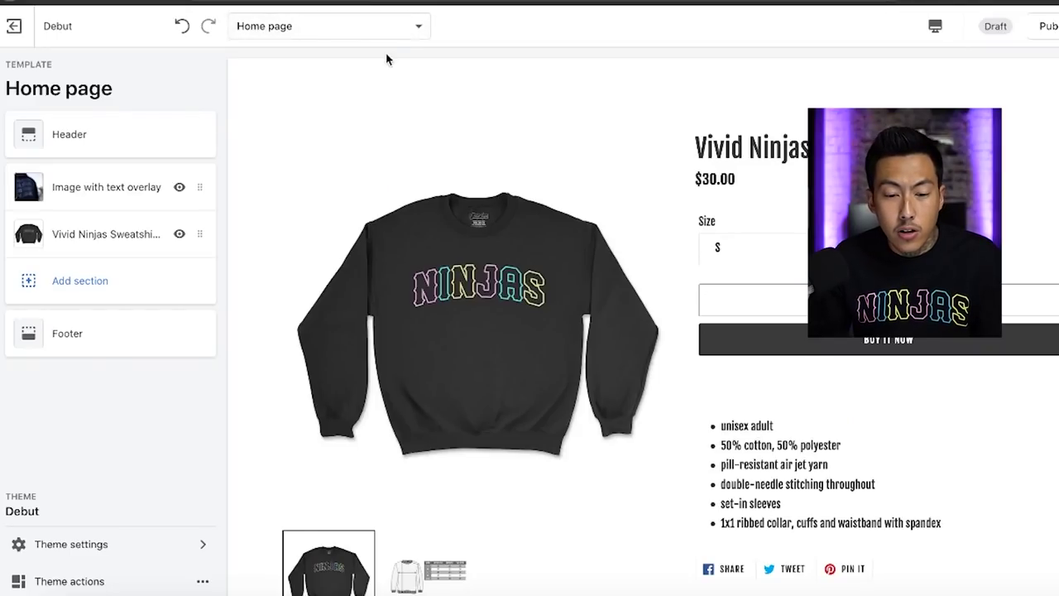
pyautogui.scroll(-5, 510, 189)
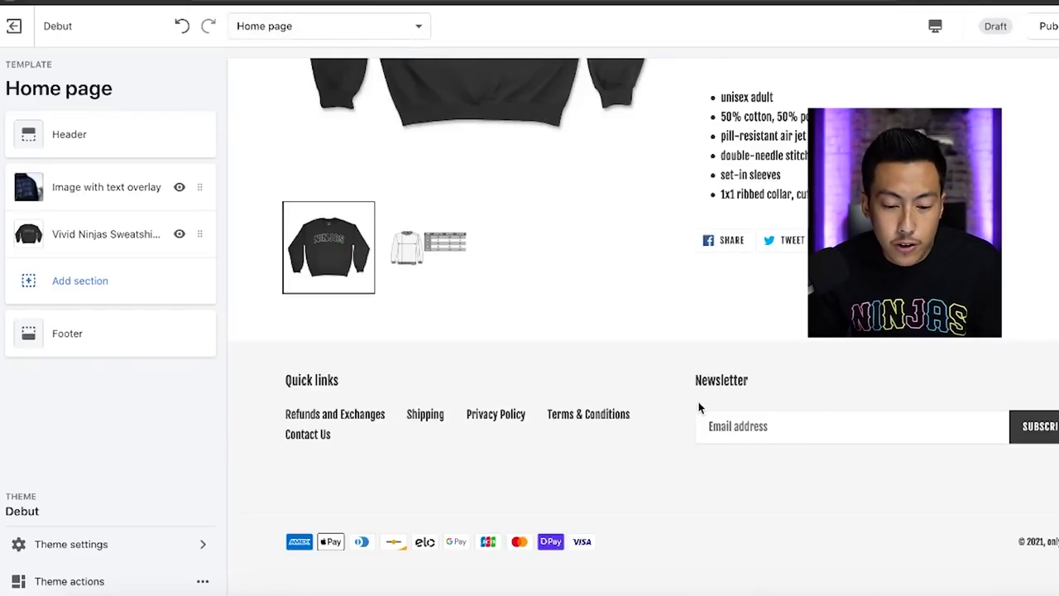